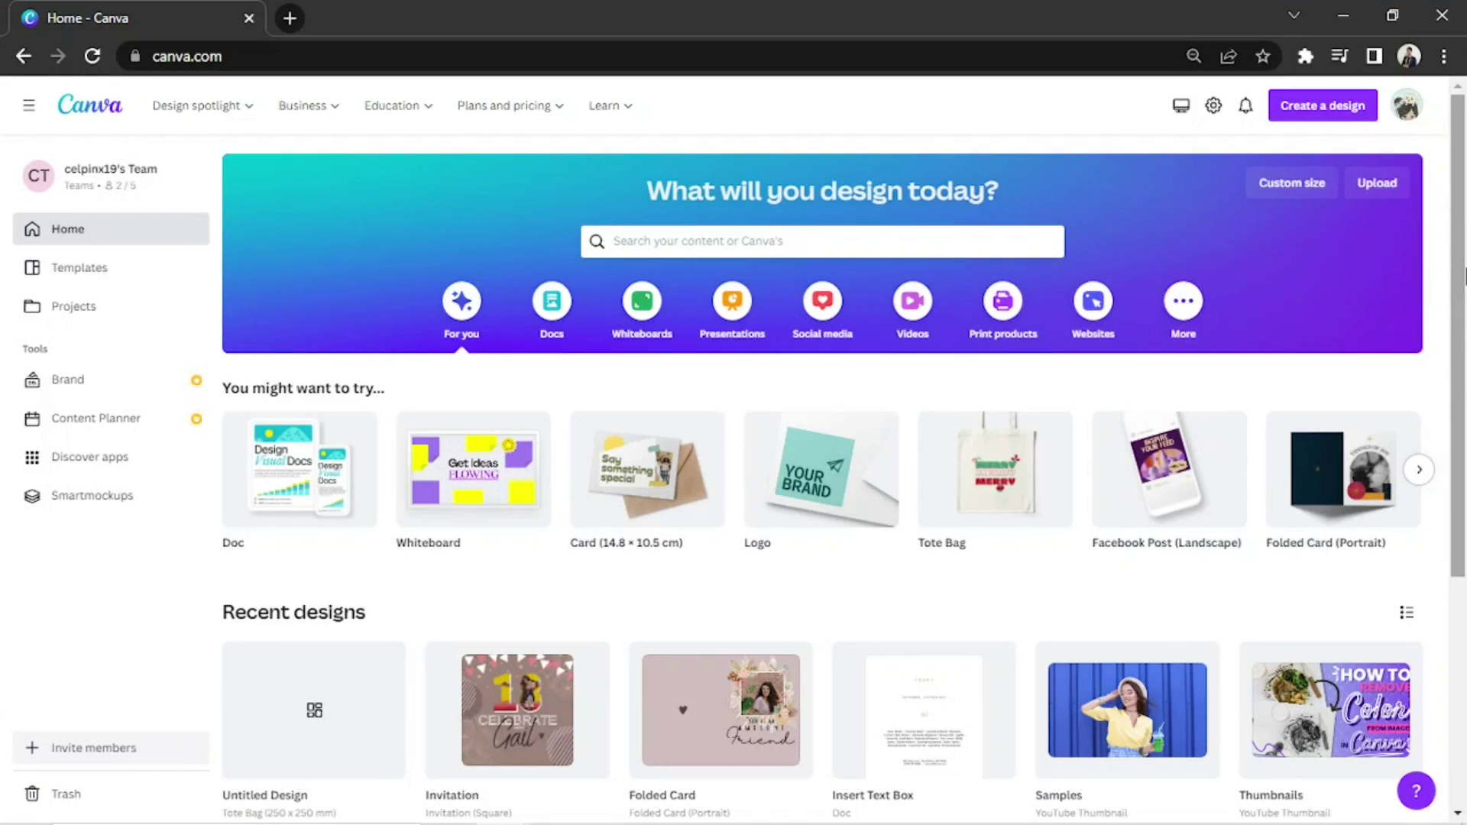
# Search Canva's home page for 'tote bag' designs.
pyautogui.click(901, 233)
pyautogui.write('tot')
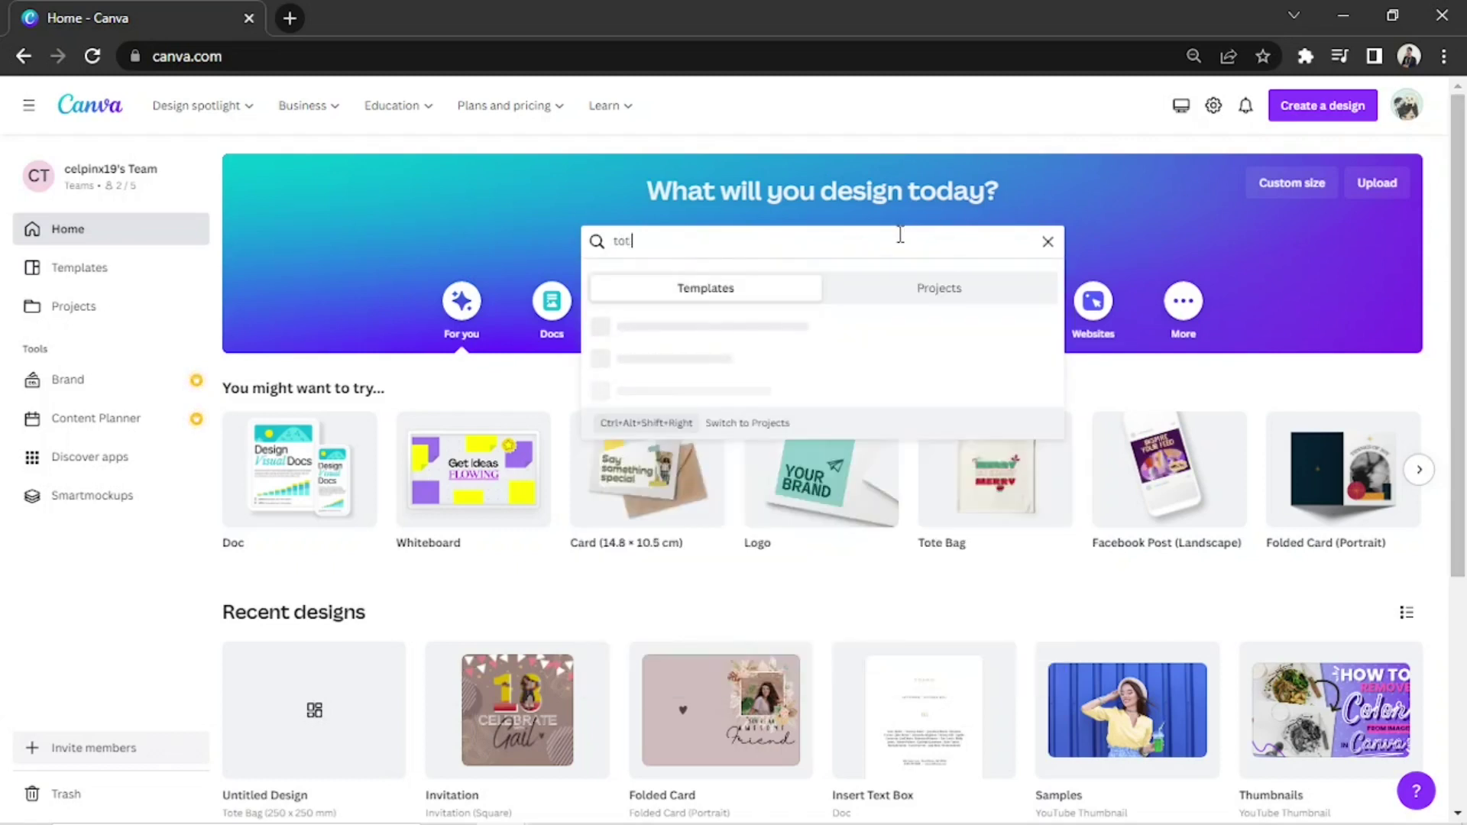
pyautogui.write('e bag')
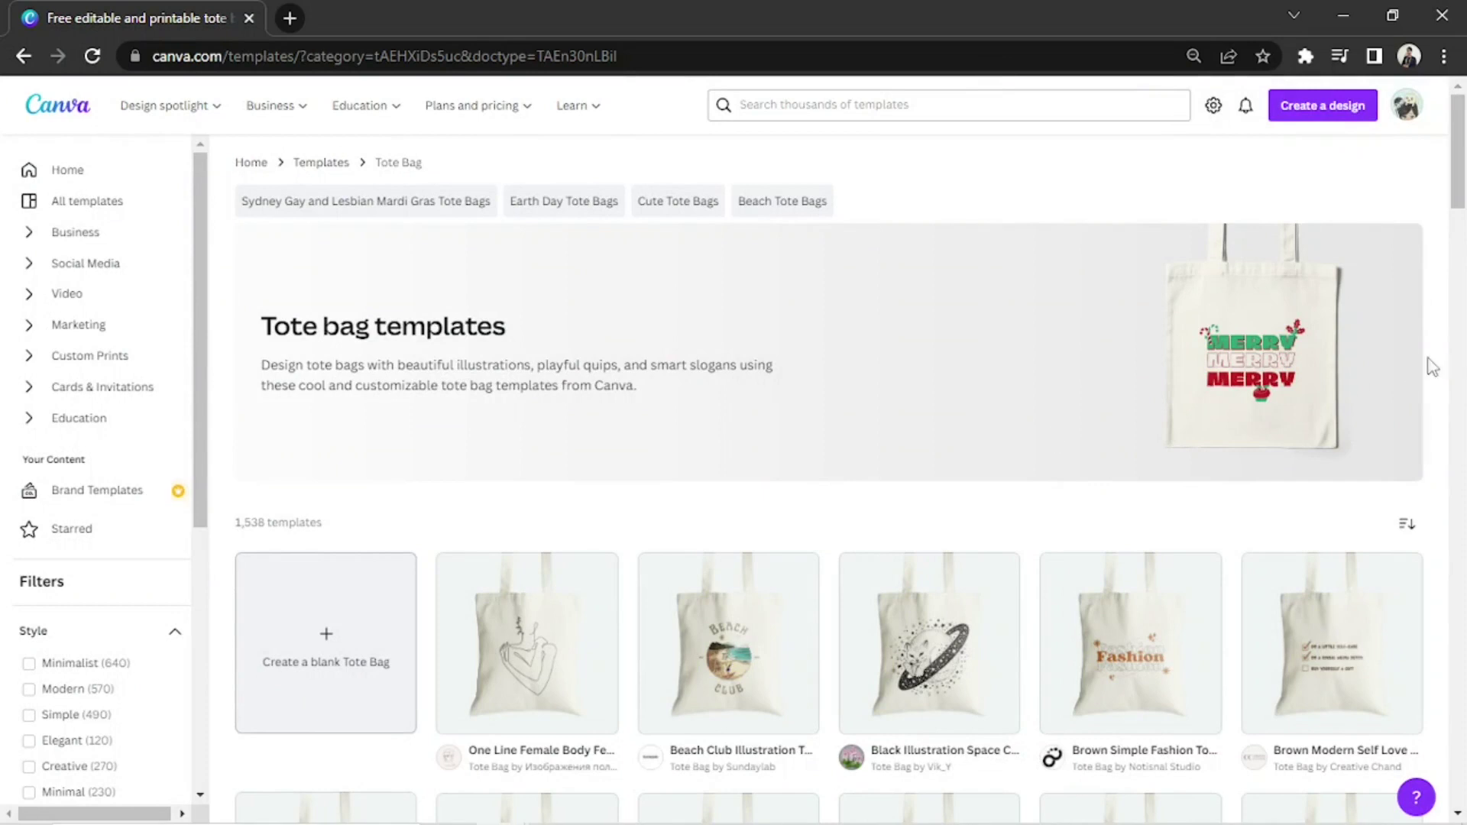
pyautogui.moveTo(1463, 187); pyautogui.dragTo(1463, 495)
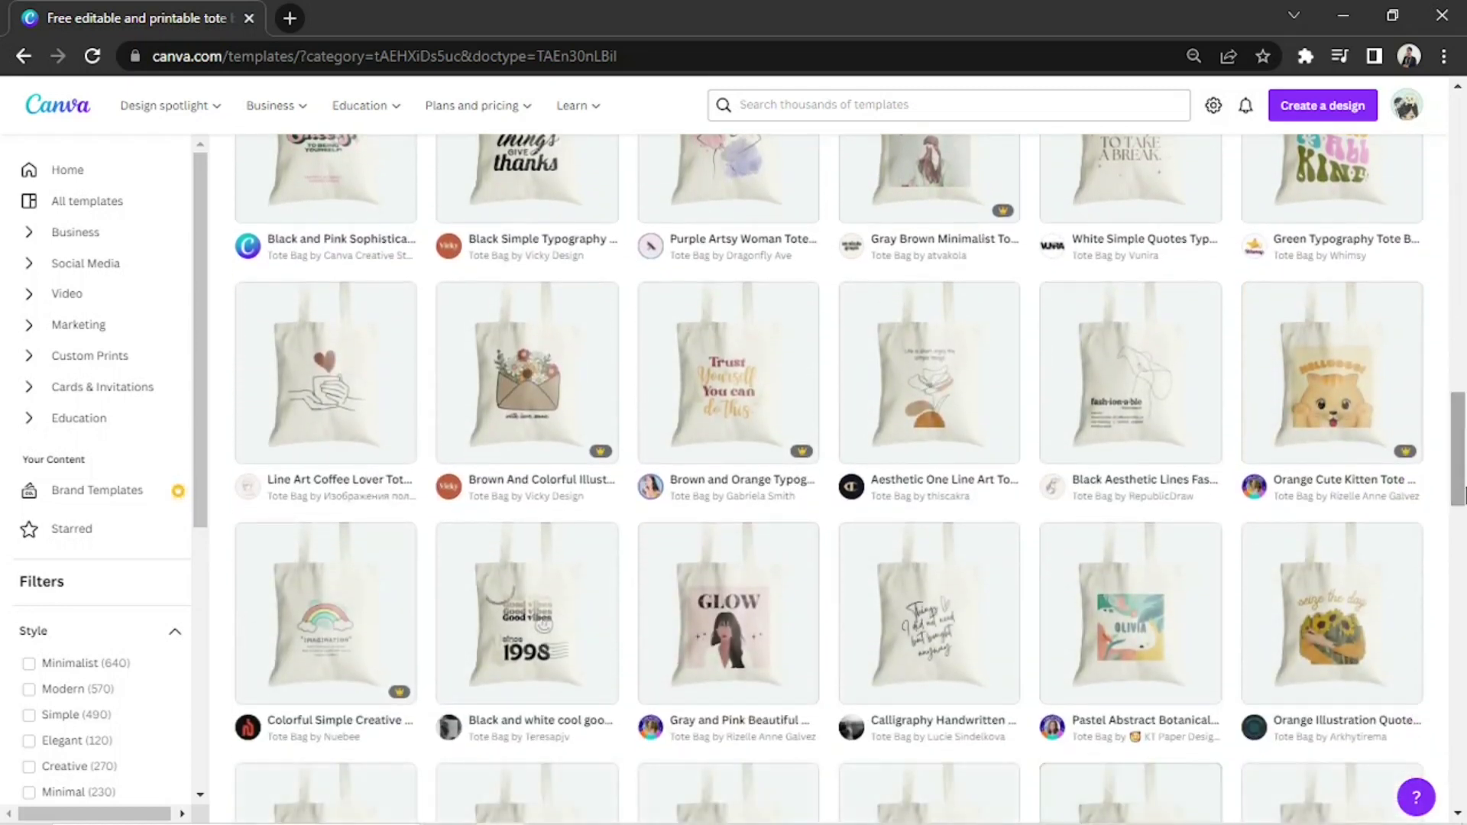
pyautogui.moveTo(1464, 434); pyautogui.dragTo(1465, 93)
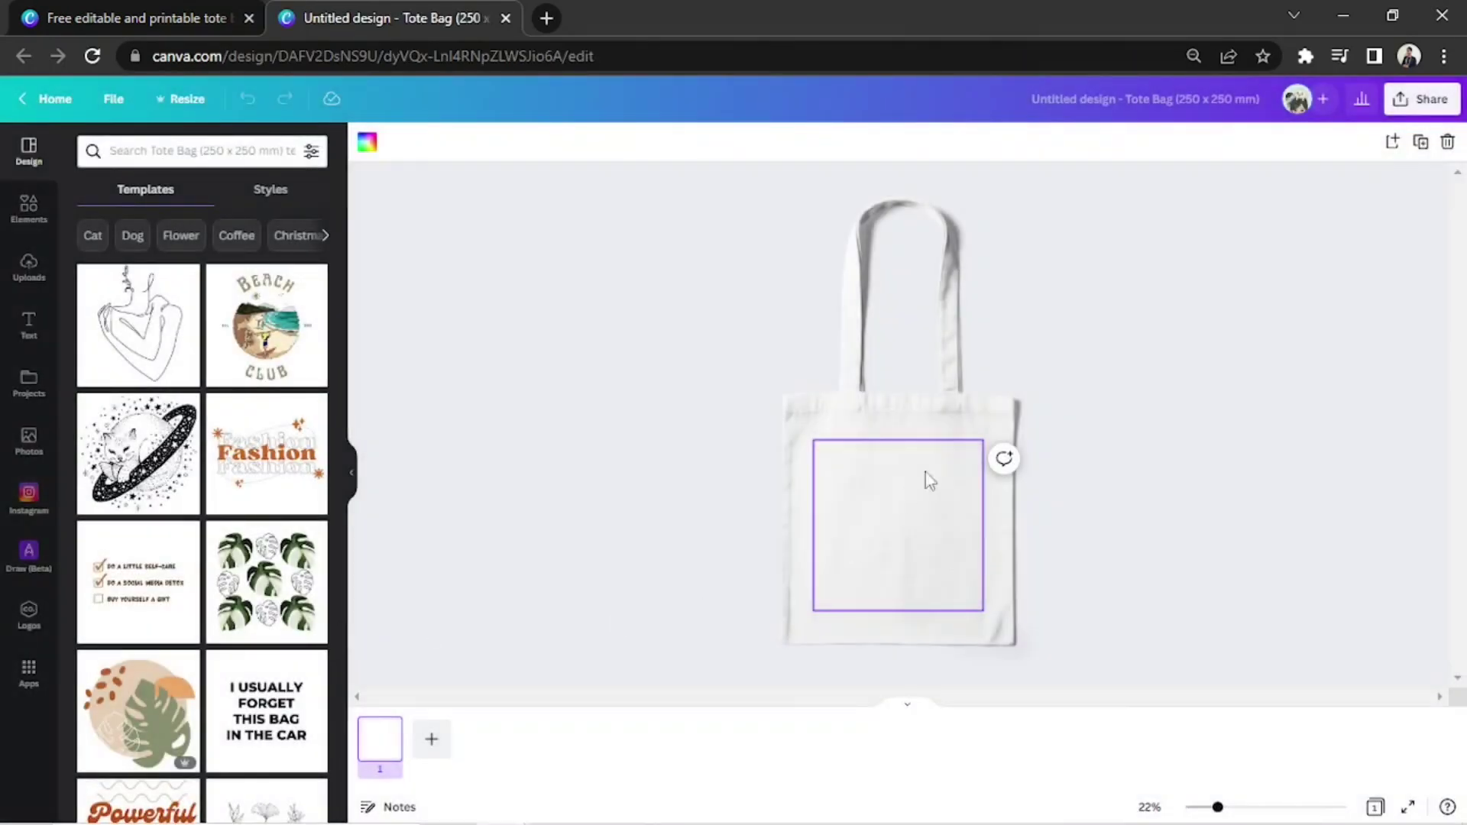
# Open the blank 250 x 250 mm tote bag and select its empty print area.
pyautogui.click(1260, 342)
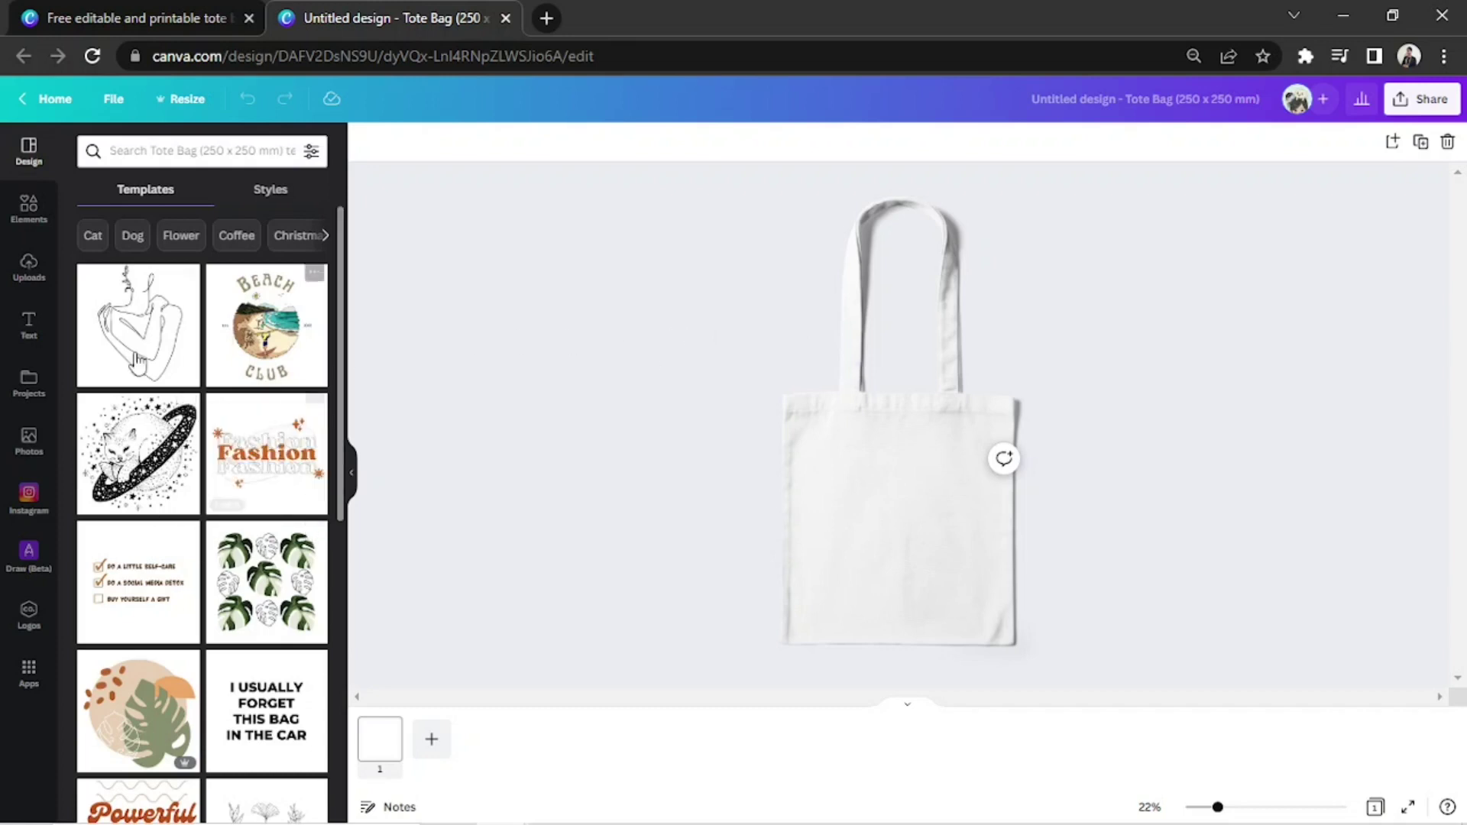
pyautogui.moveTo(343, 255); pyautogui.dragTo(345, 588)
pyautogui.moveTo(341, 455); pyautogui.dragTo(334, 607)
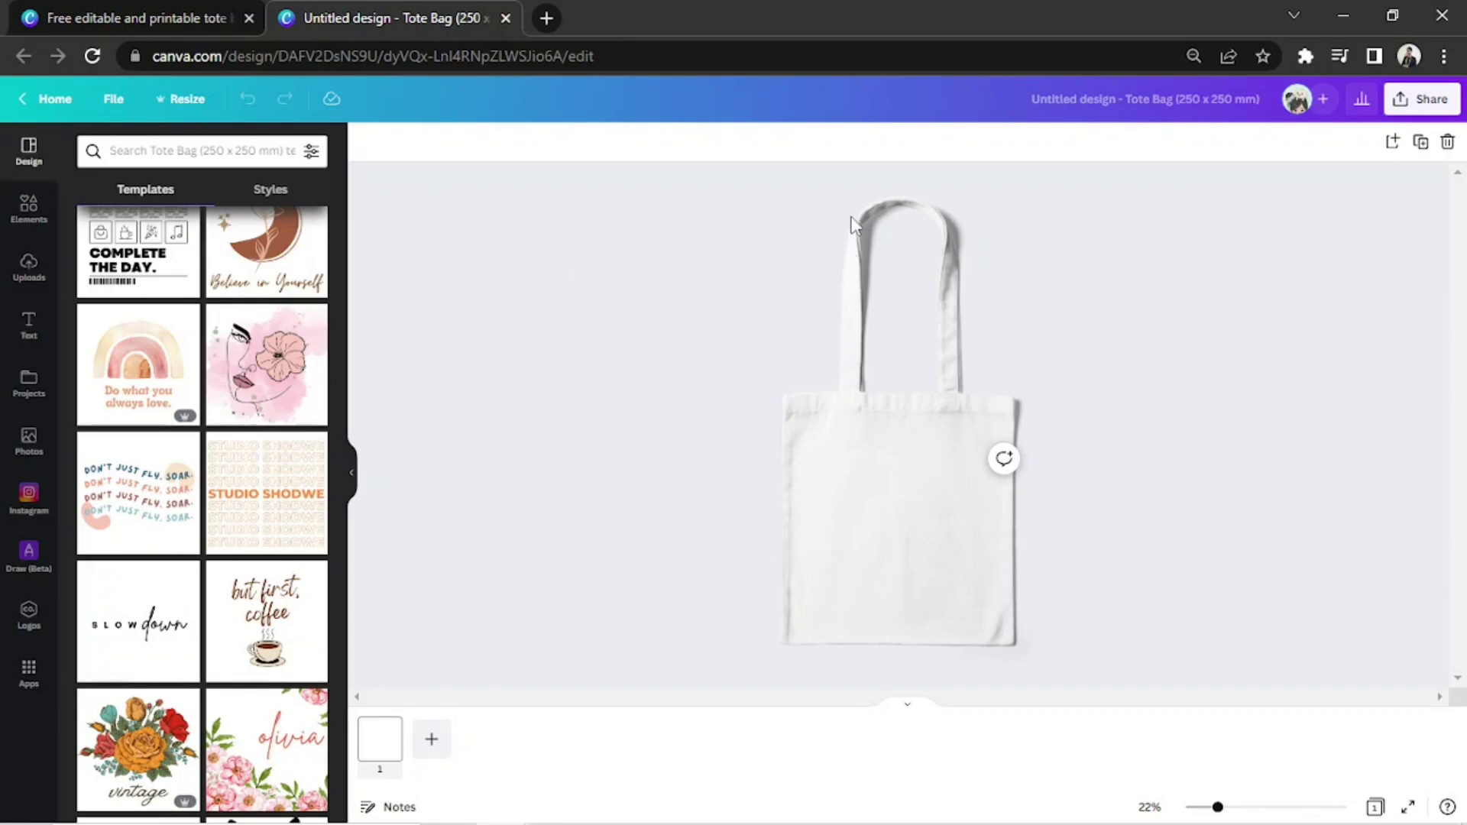
pyautogui.click(855, 462)
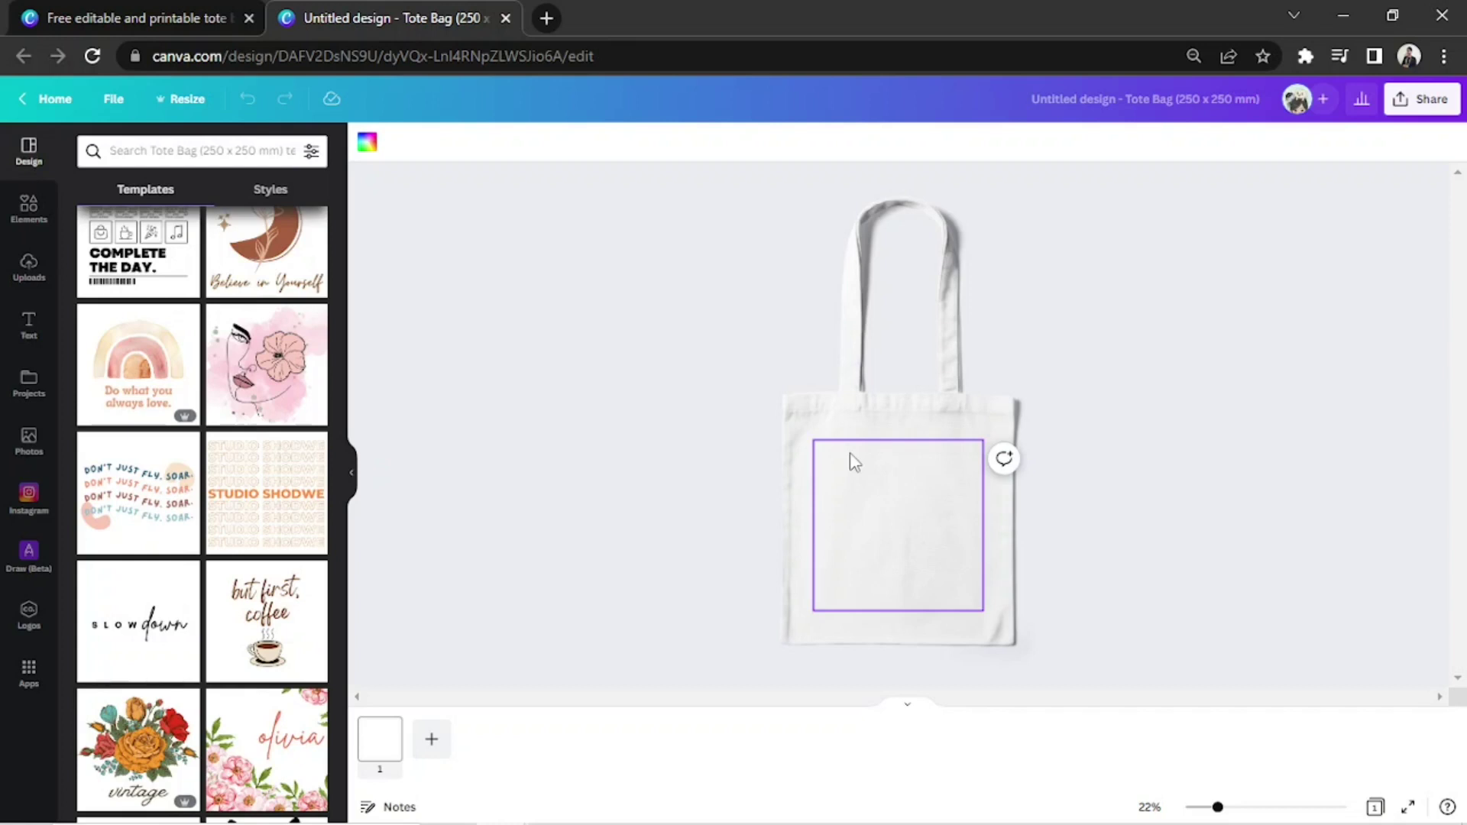
# Search Elements for 'unicorn' and show all graphics results.
pyautogui.click(26, 218)
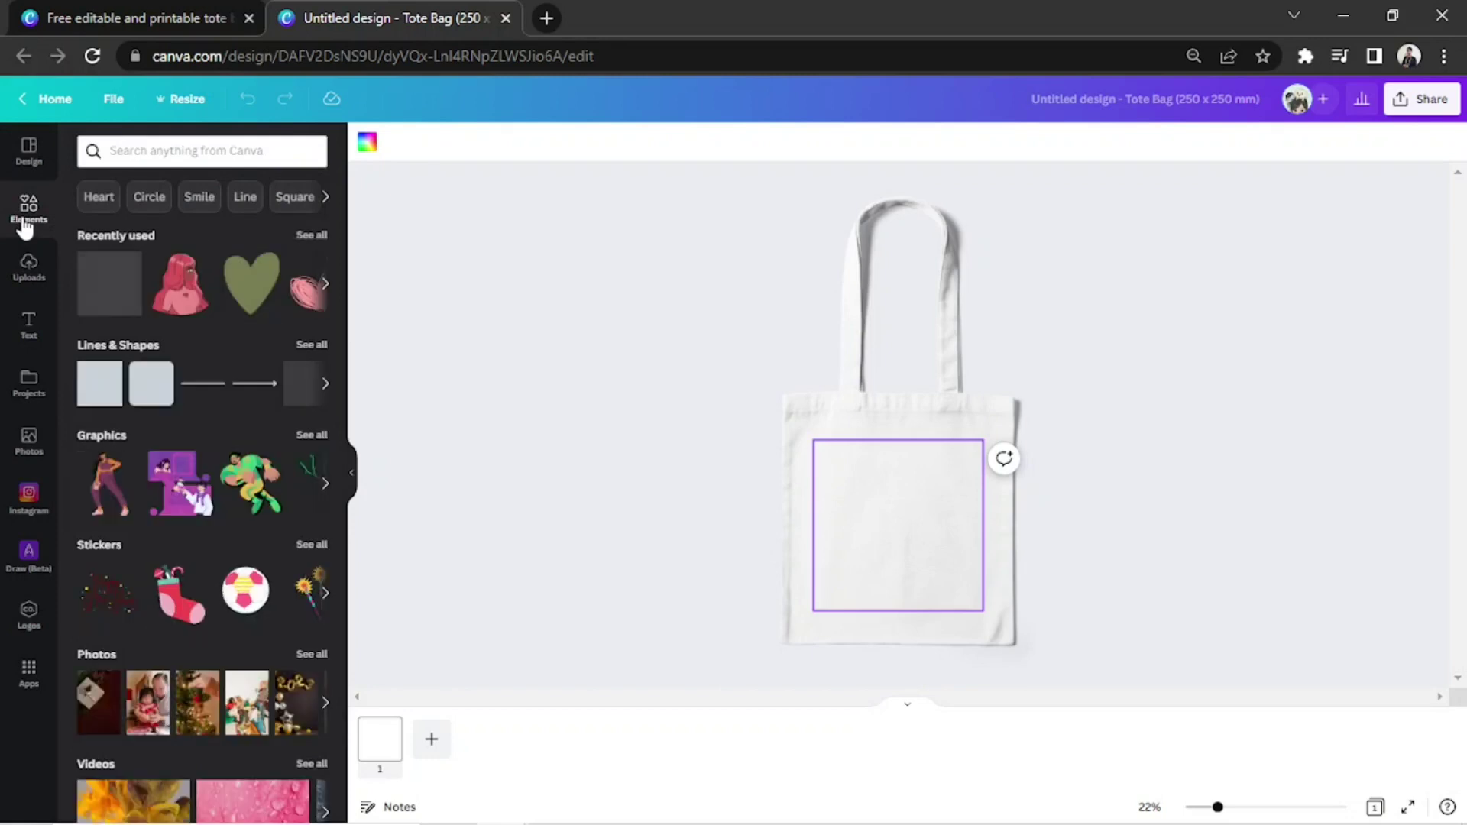
pyautogui.click(217, 150)
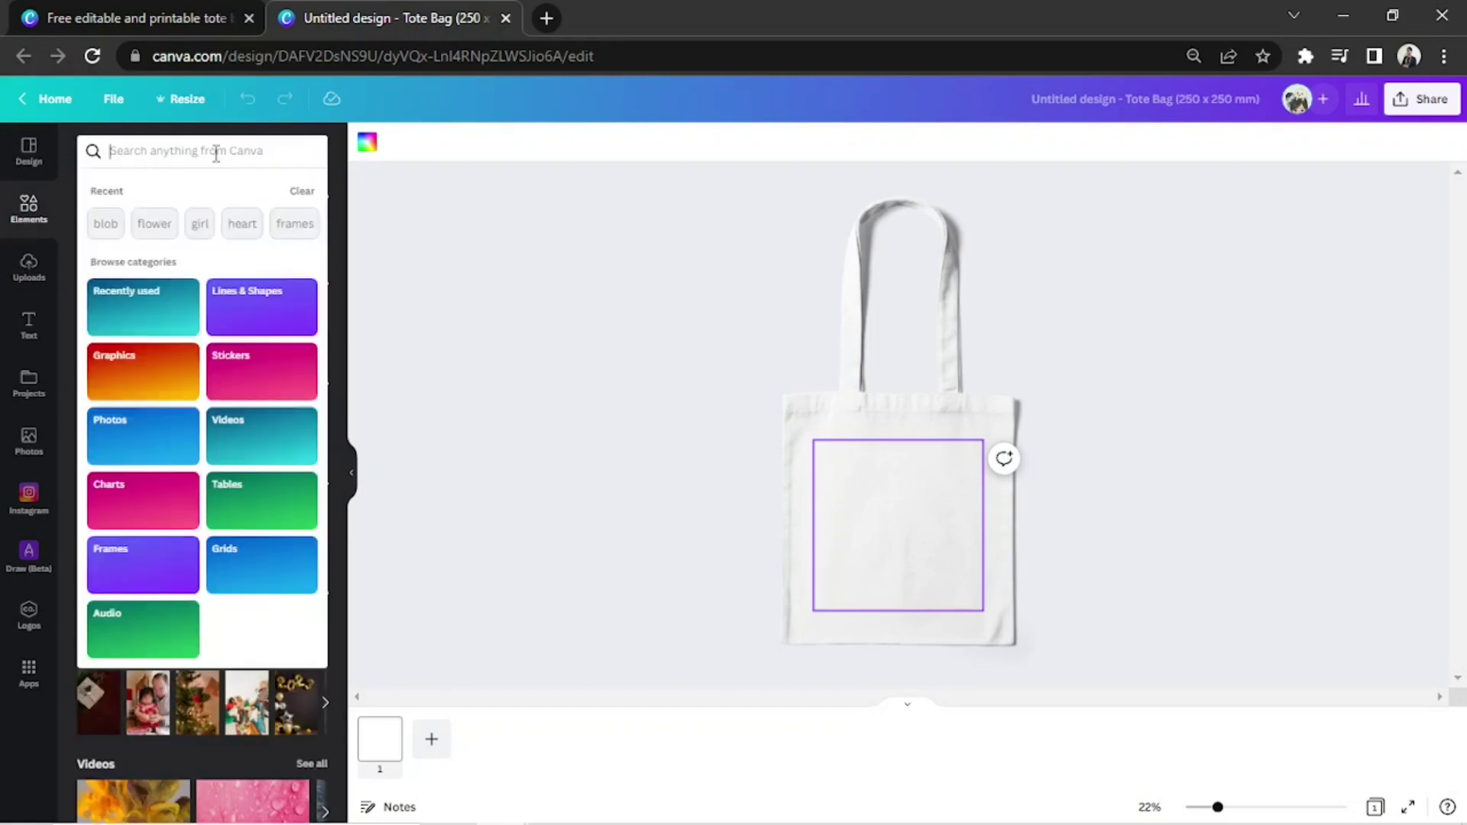
pyautogui.write('unicorn')
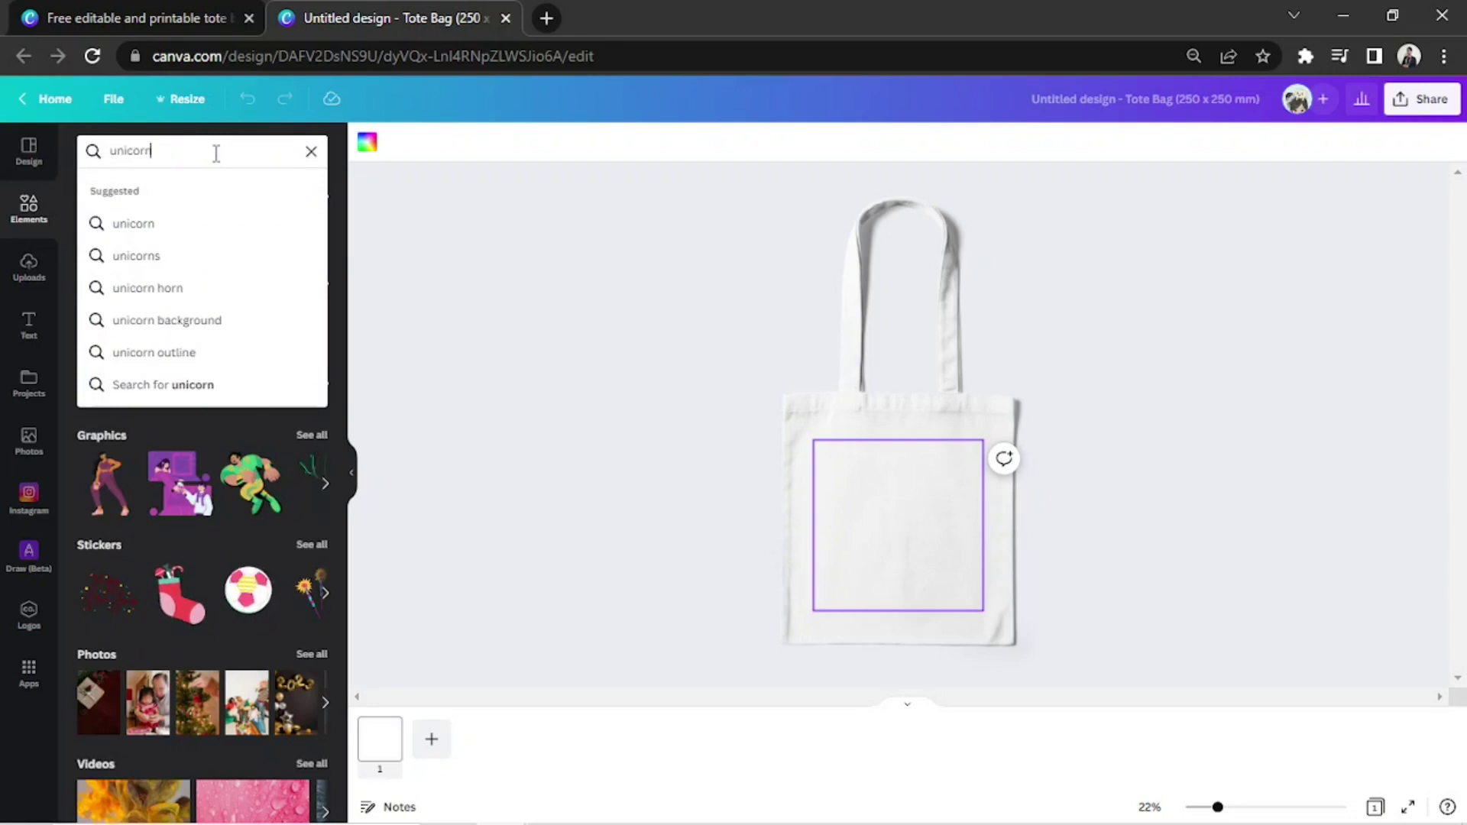
pyautogui.press('Return')
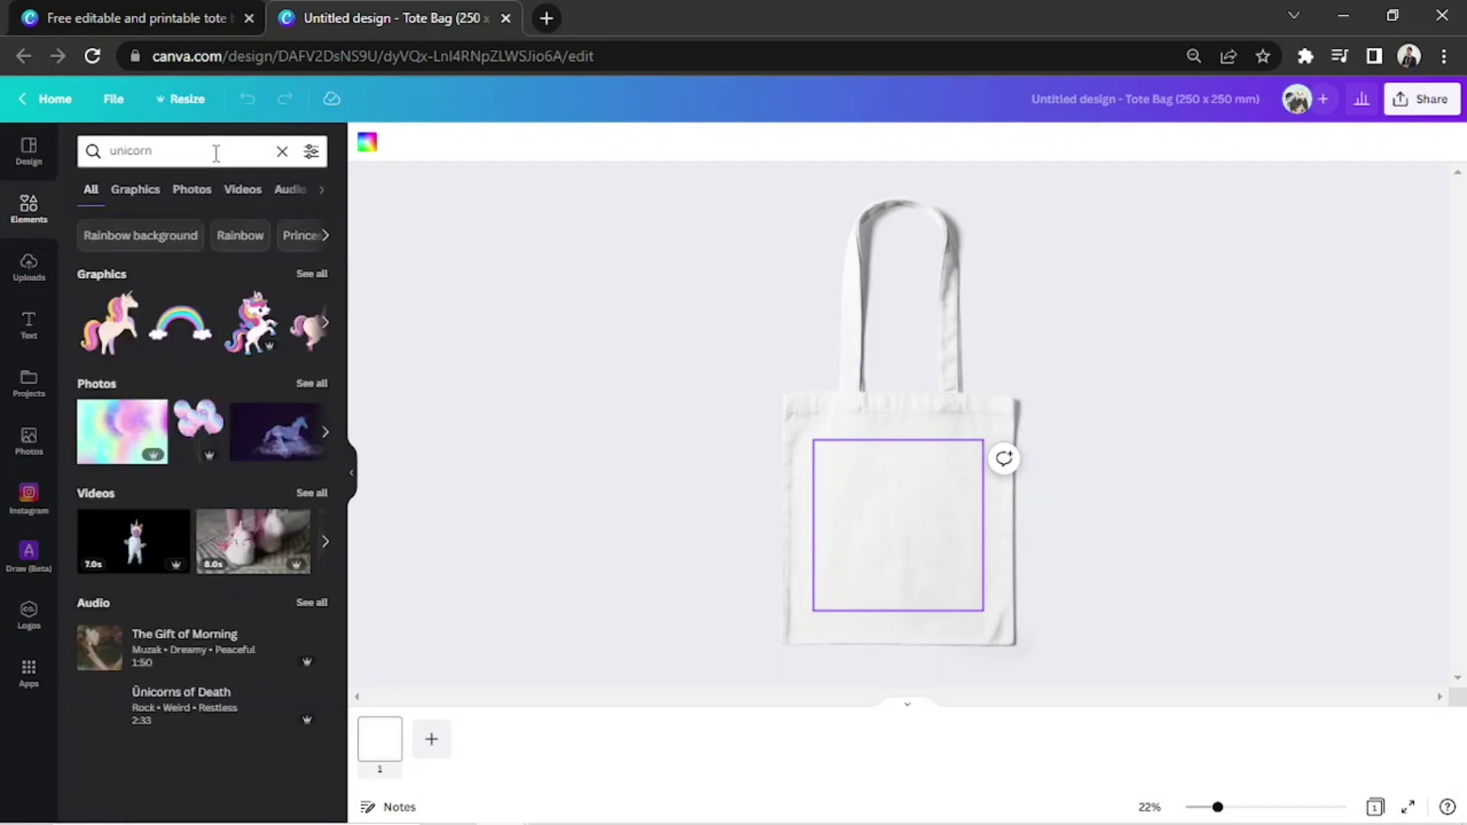
pyautogui.click(313, 275)
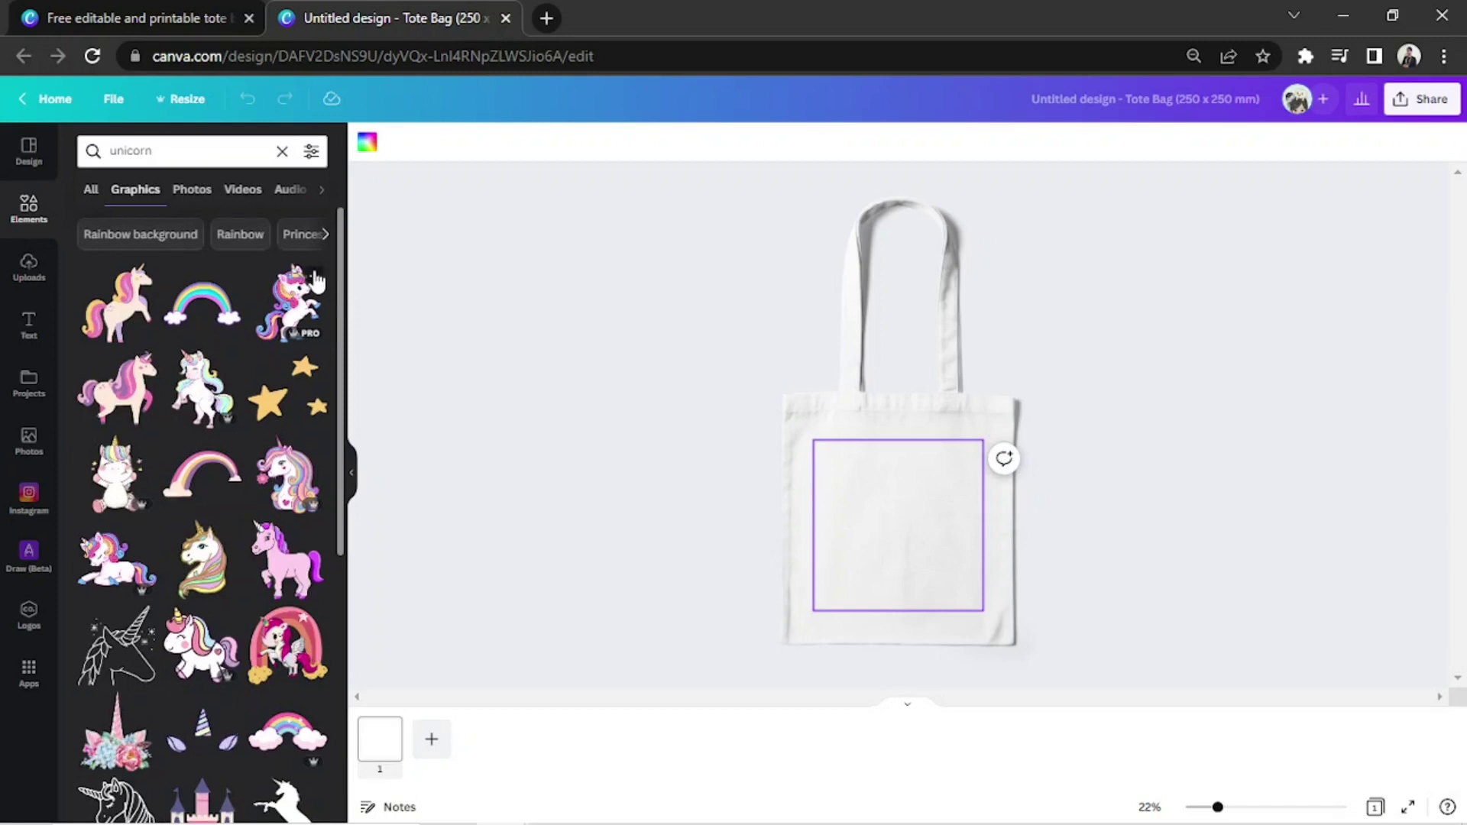
# Place the floral unicorn-horn graphic in the lower middle of the bag's print area.
pyautogui.scroll(-3, 316, 281)
pyautogui.scroll(-3, 283, 377)
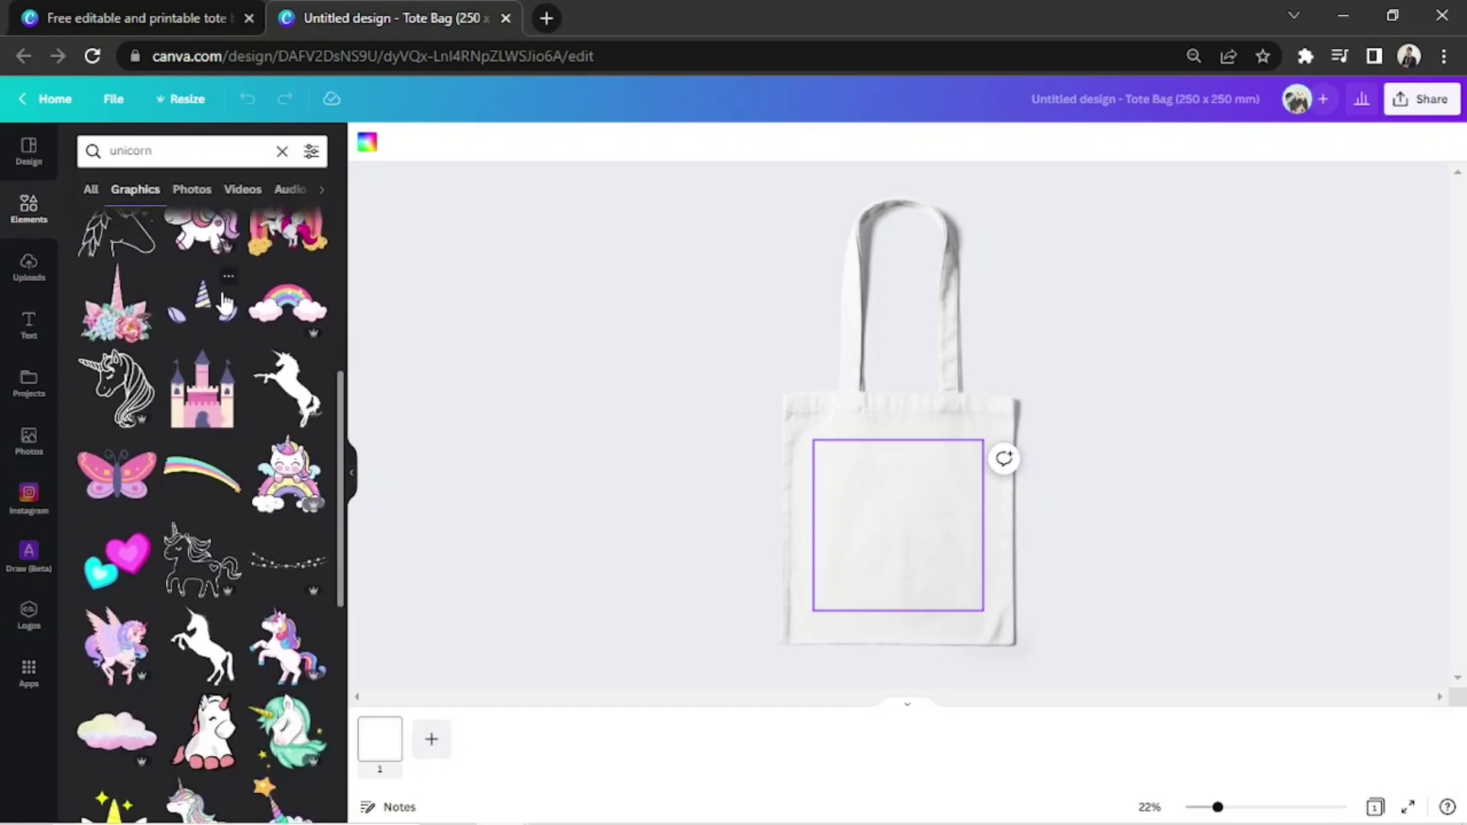
pyautogui.scroll(-3, 224, 304)
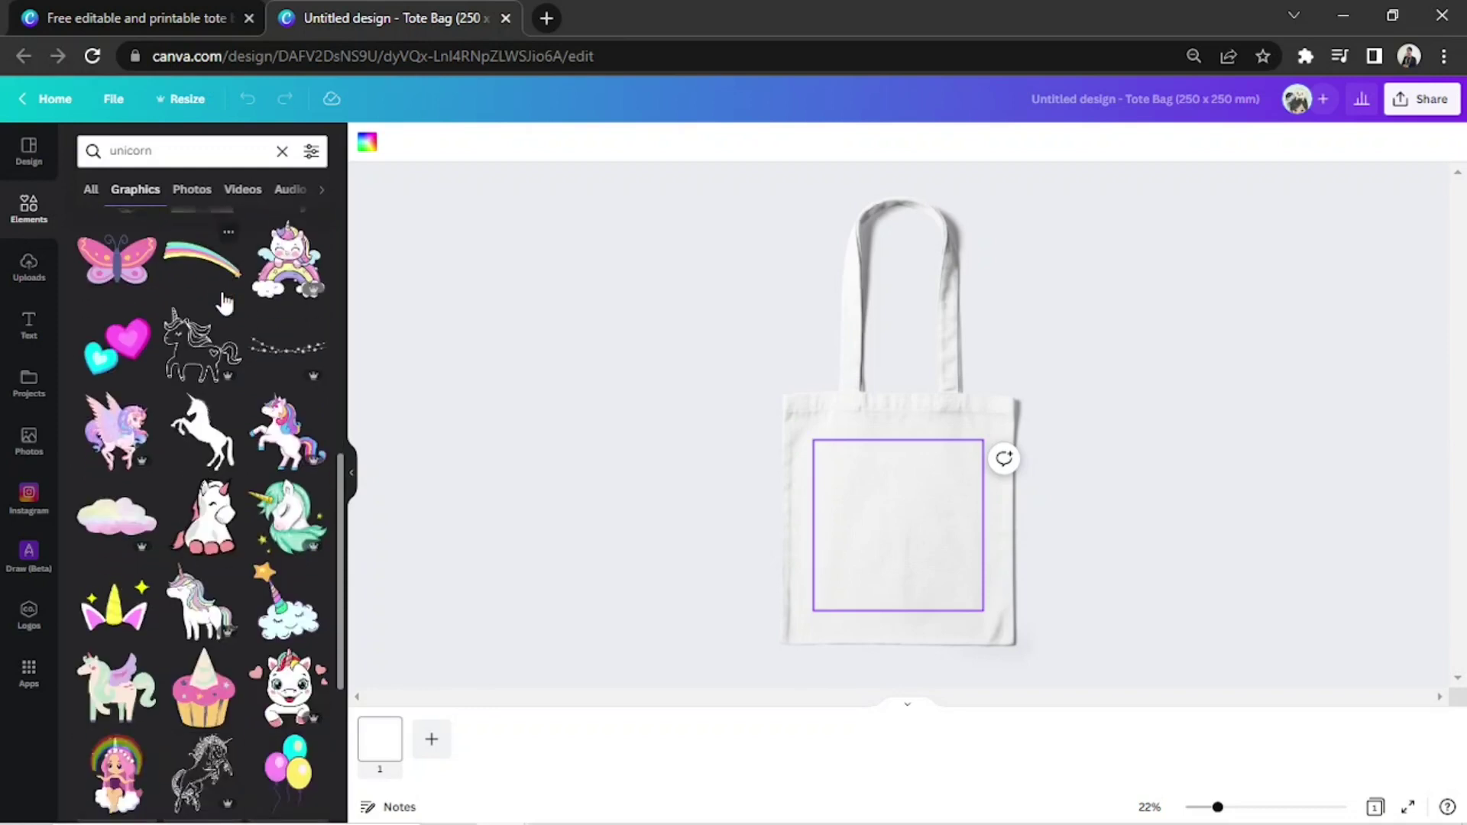
pyautogui.scroll(-4, 224, 291)
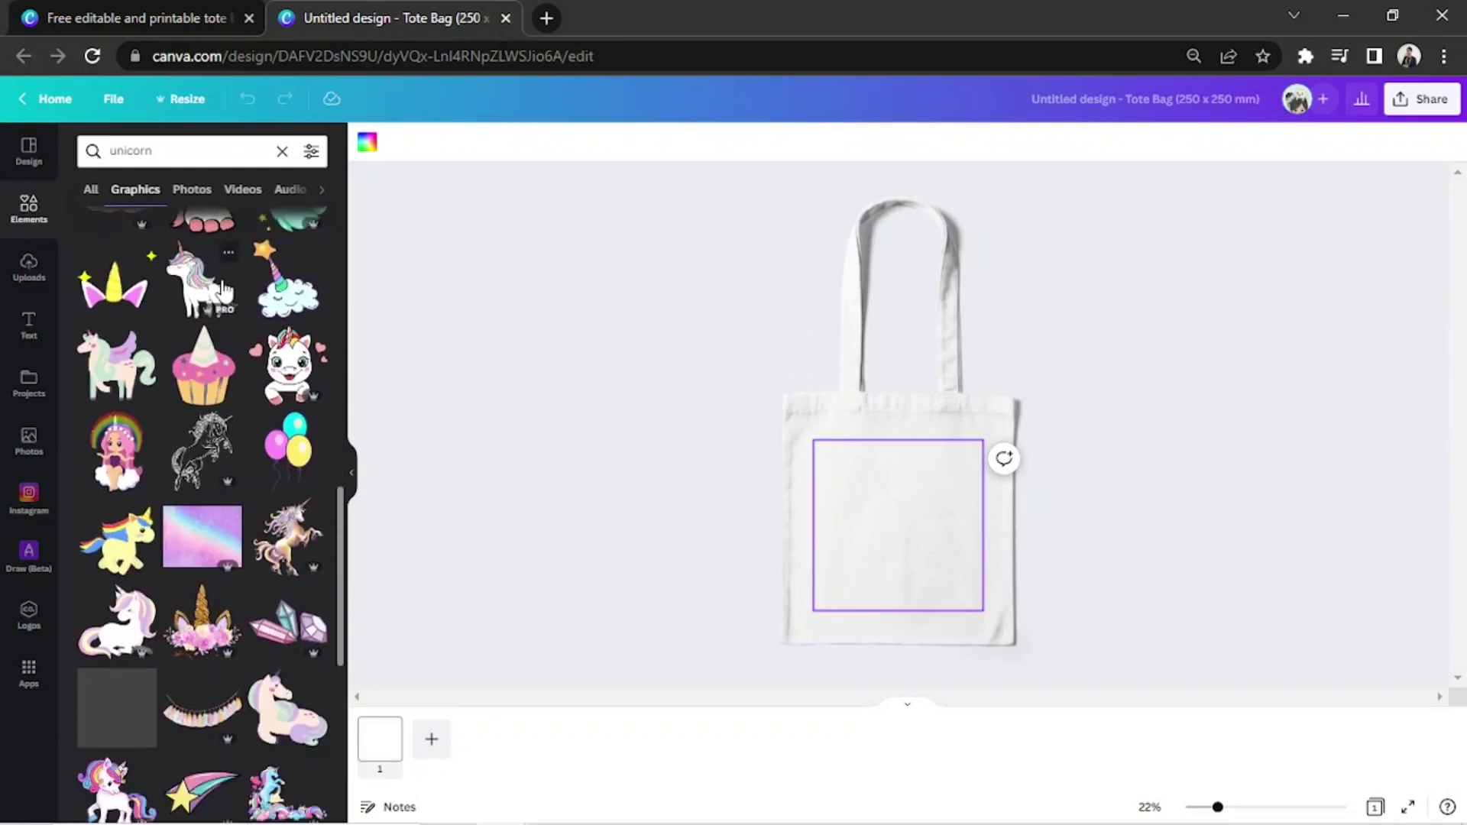
pyautogui.scroll(-4, 225, 290)
pyautogui.scroll(10, 226, 291)
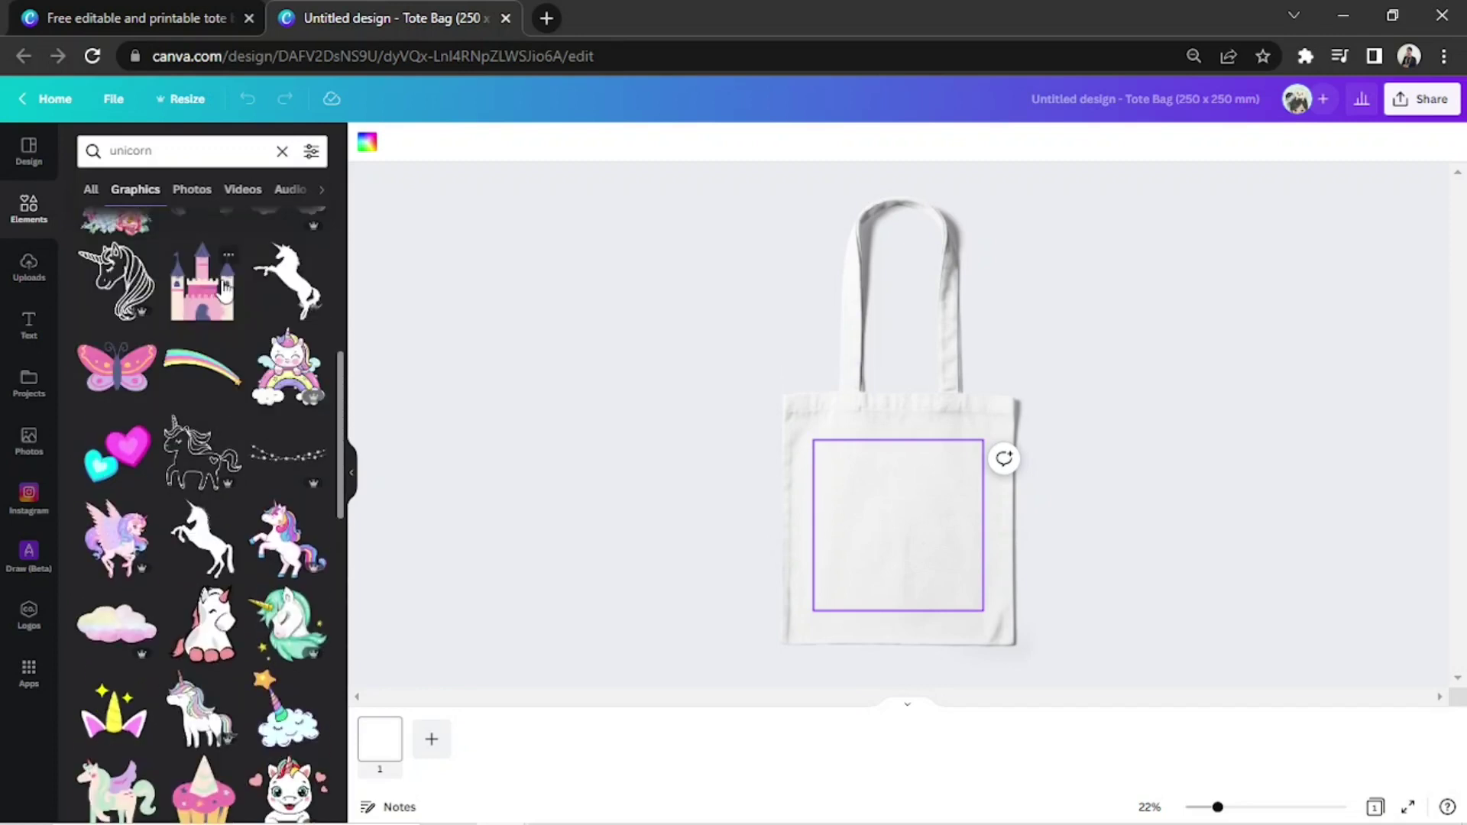
pyautogui.scroll(2, 224, 286)
pyautogui.moveTo(113, 346); pyautogui.dragTo(887, 530)
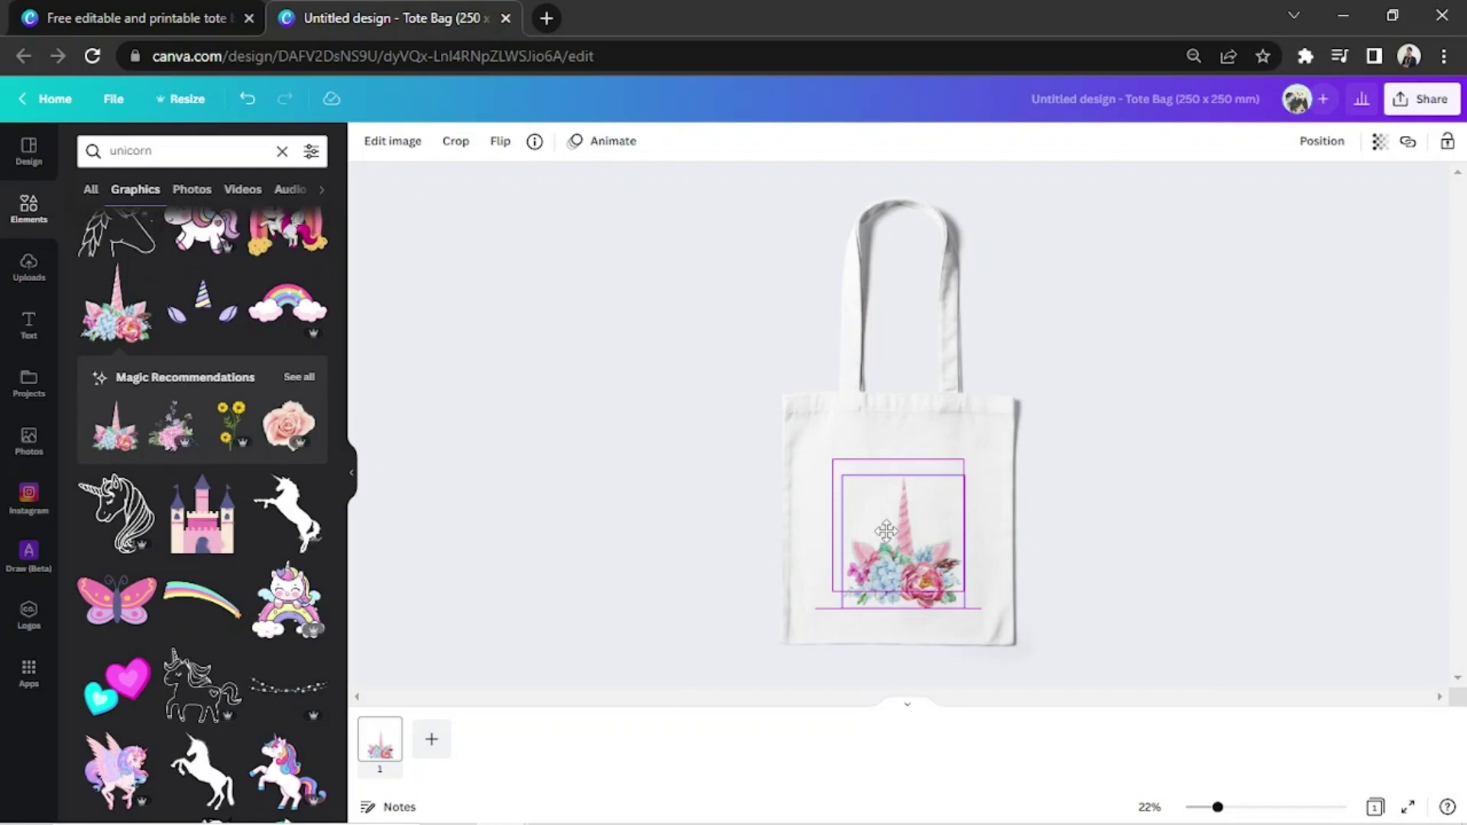
pyautogui.moveTo(886, 530); pyautogui.dragTo(880, 531)
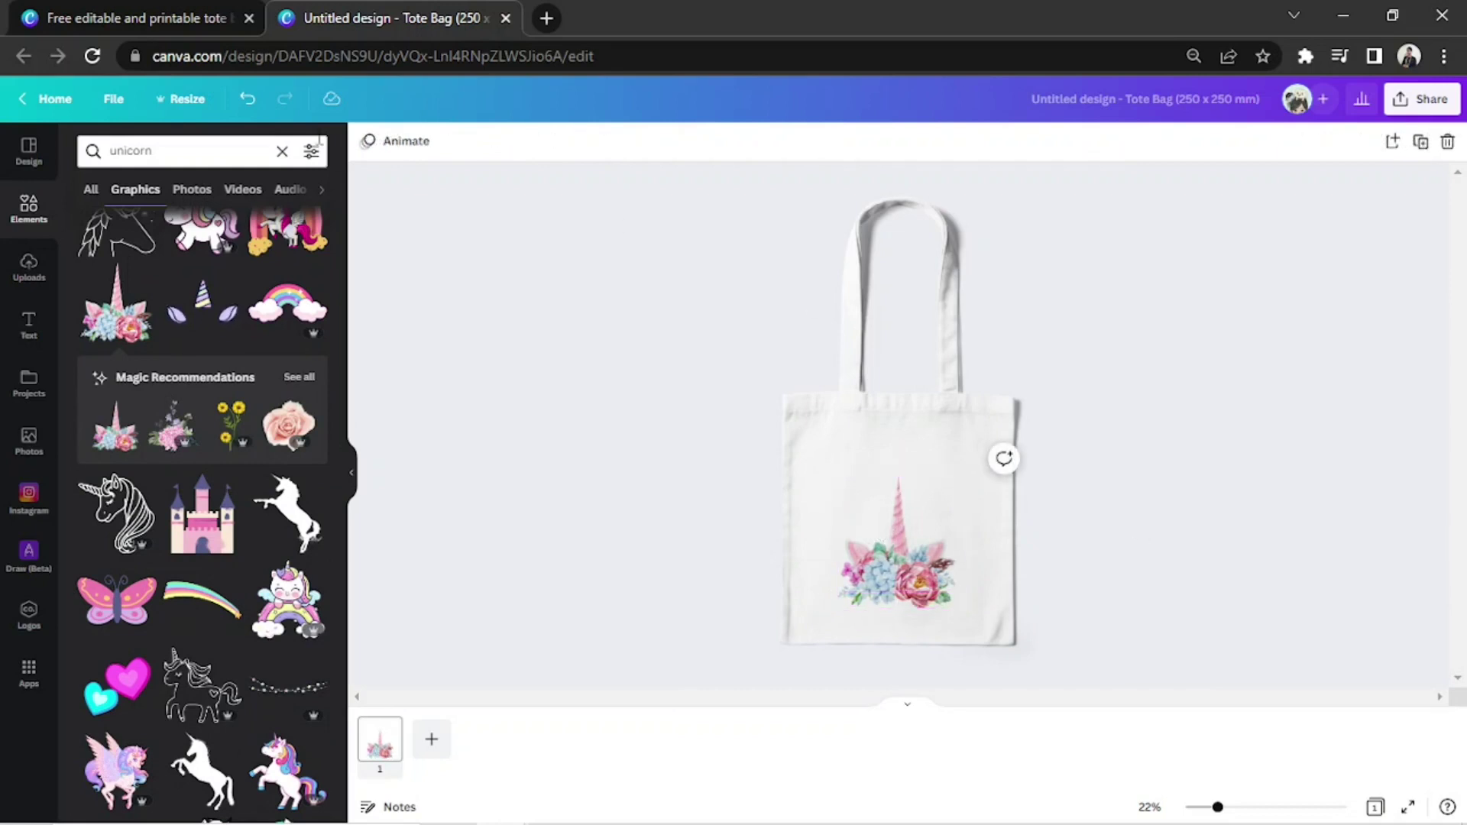
pyautogui.click(282, 152)
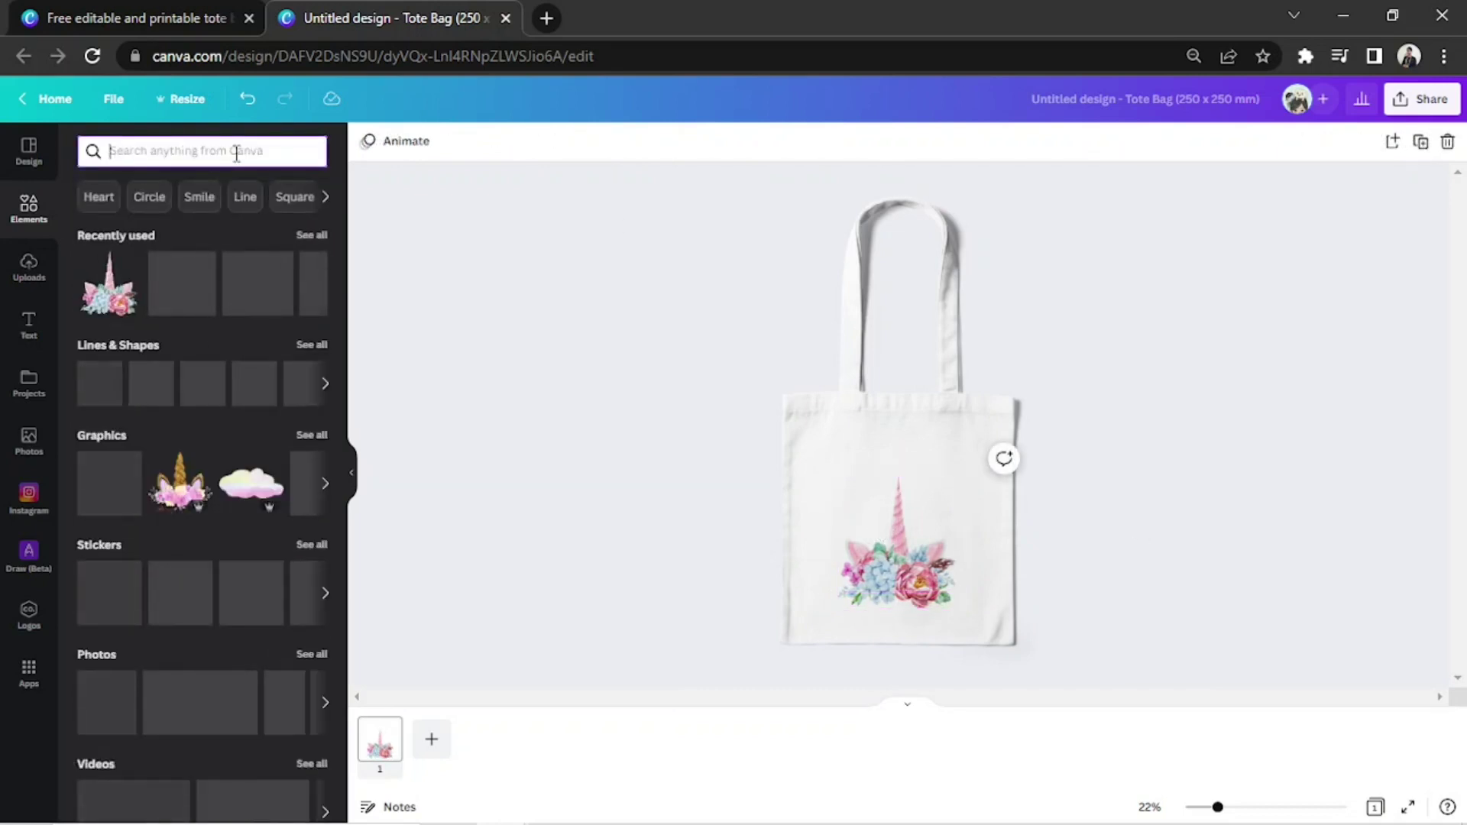
# Search 'sparkle' graphics and place an enlarged dotted sparkle over the unicorn.
pyautogui.write('sparkle')
pyautogui.press('Return')
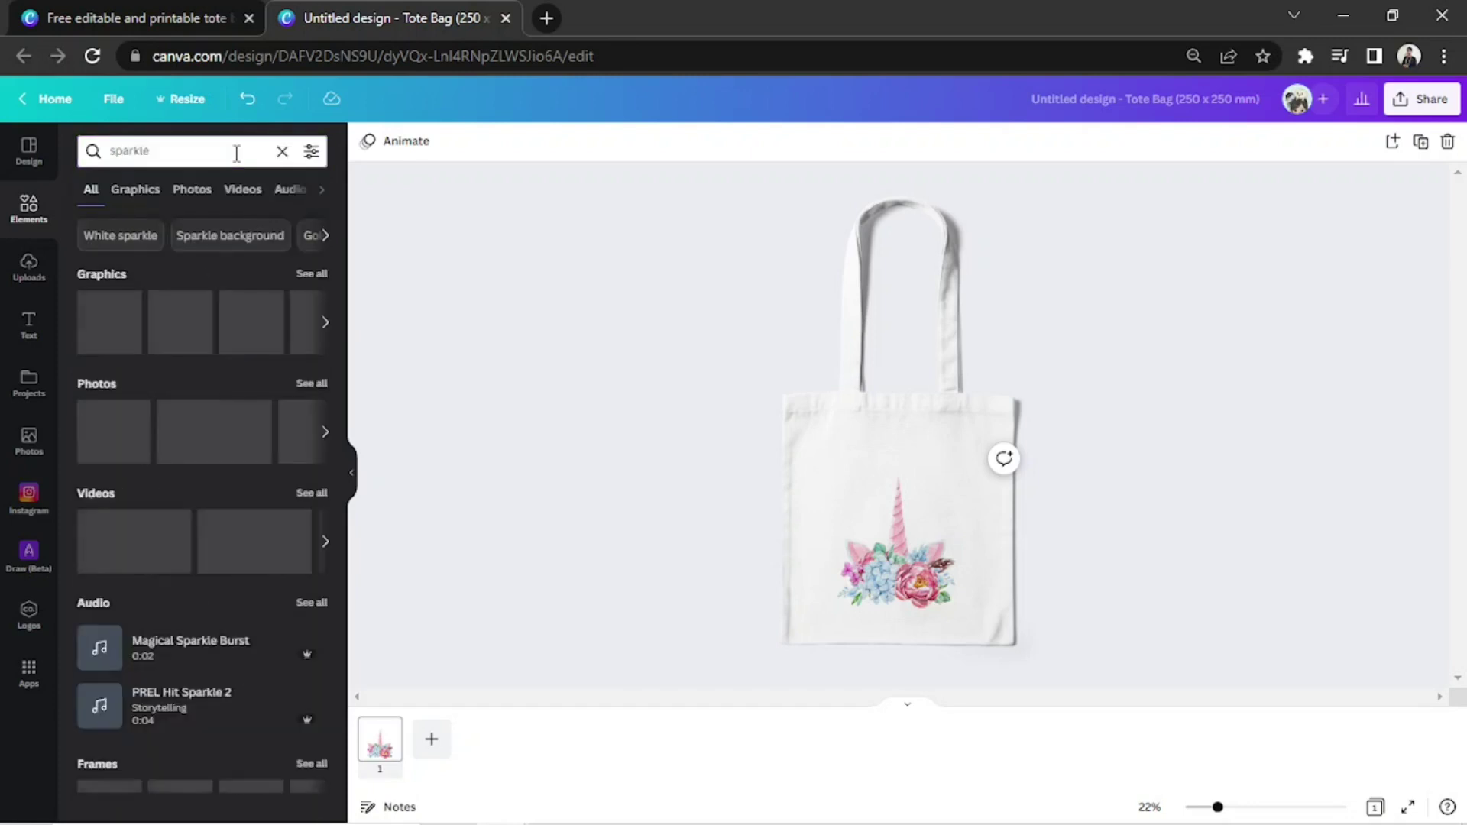
pyautogui.click(126, 191)
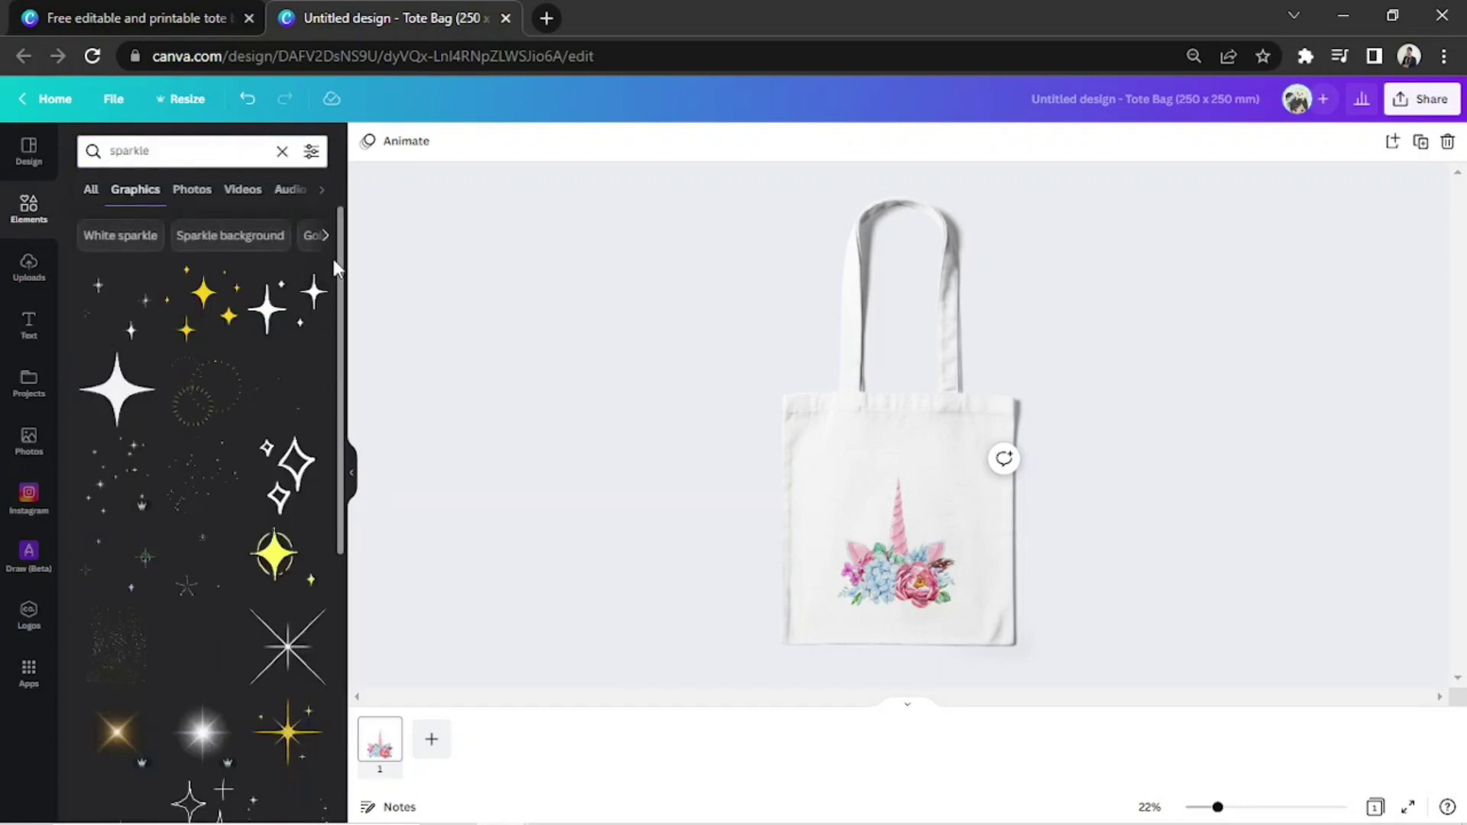
pyautogui.moveTo(213, 485); pyautogui.dragTo(879, 508)
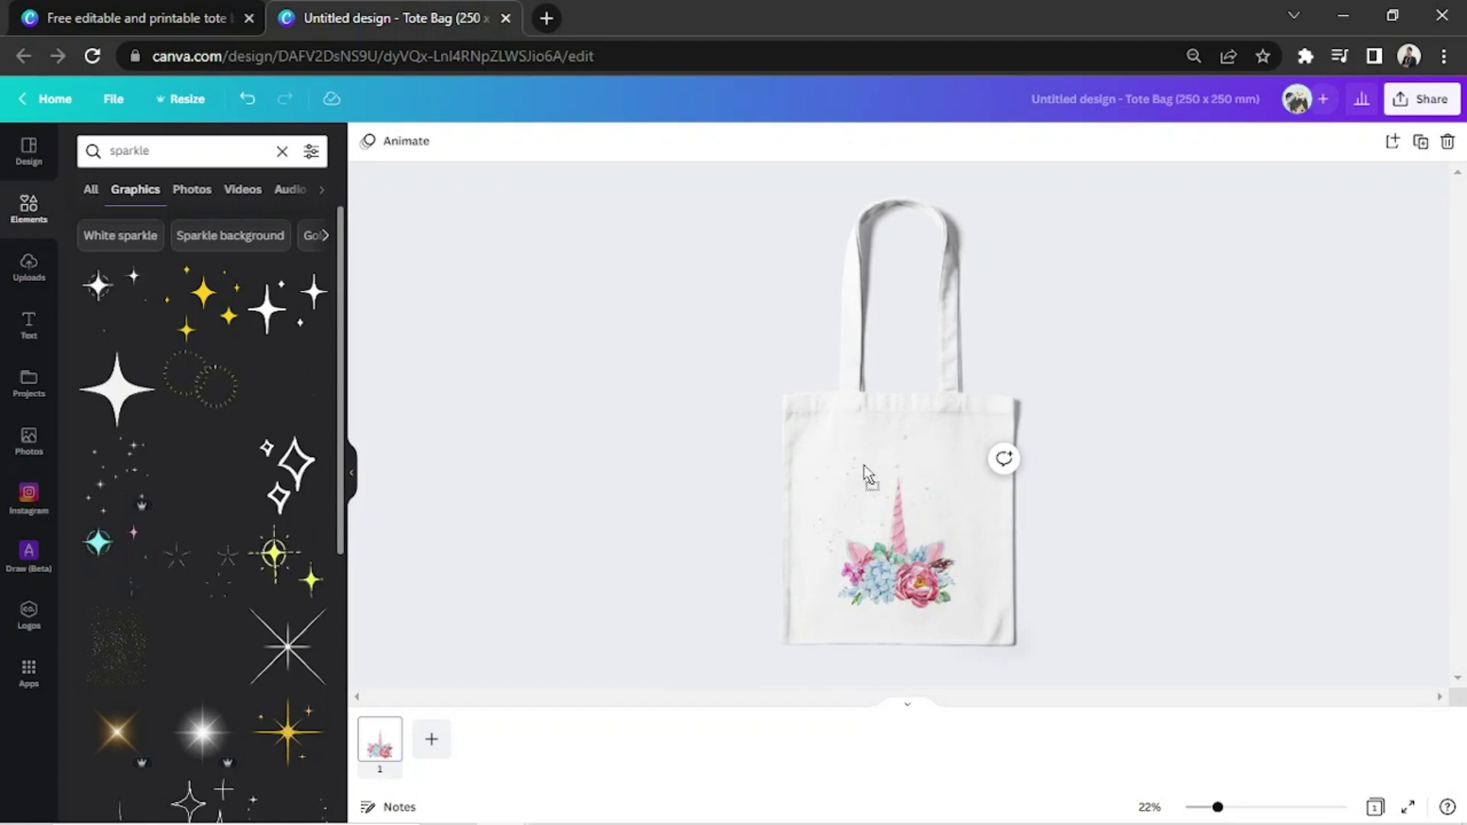
pyautogui.moveTo(972, 595); pyautogui.dragTo(986, 560)
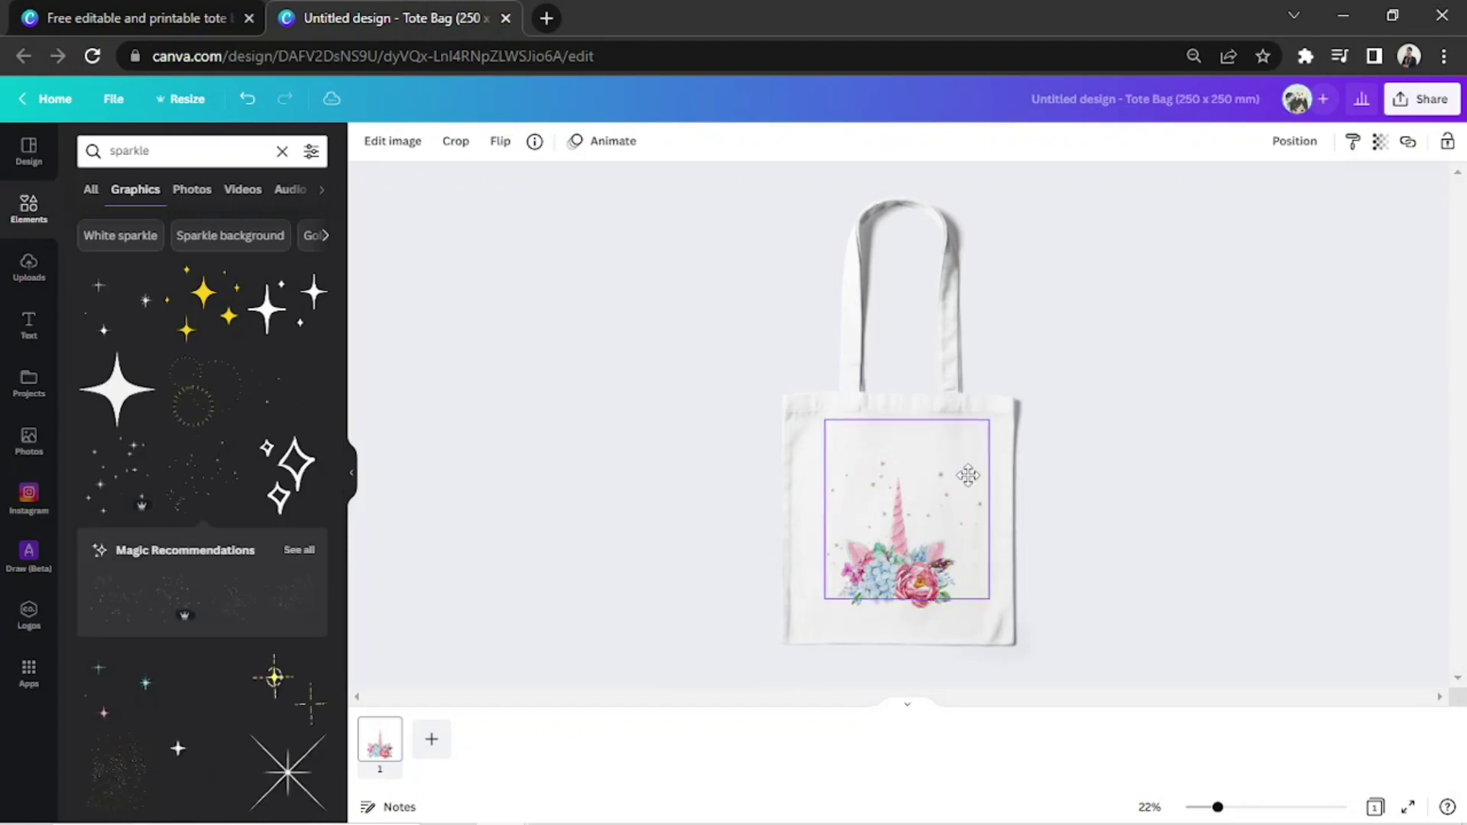
pyautogui.moveTo(902, 520); pyautogui.dragTo(907, 508)
pyautogui.click(1294, 141)
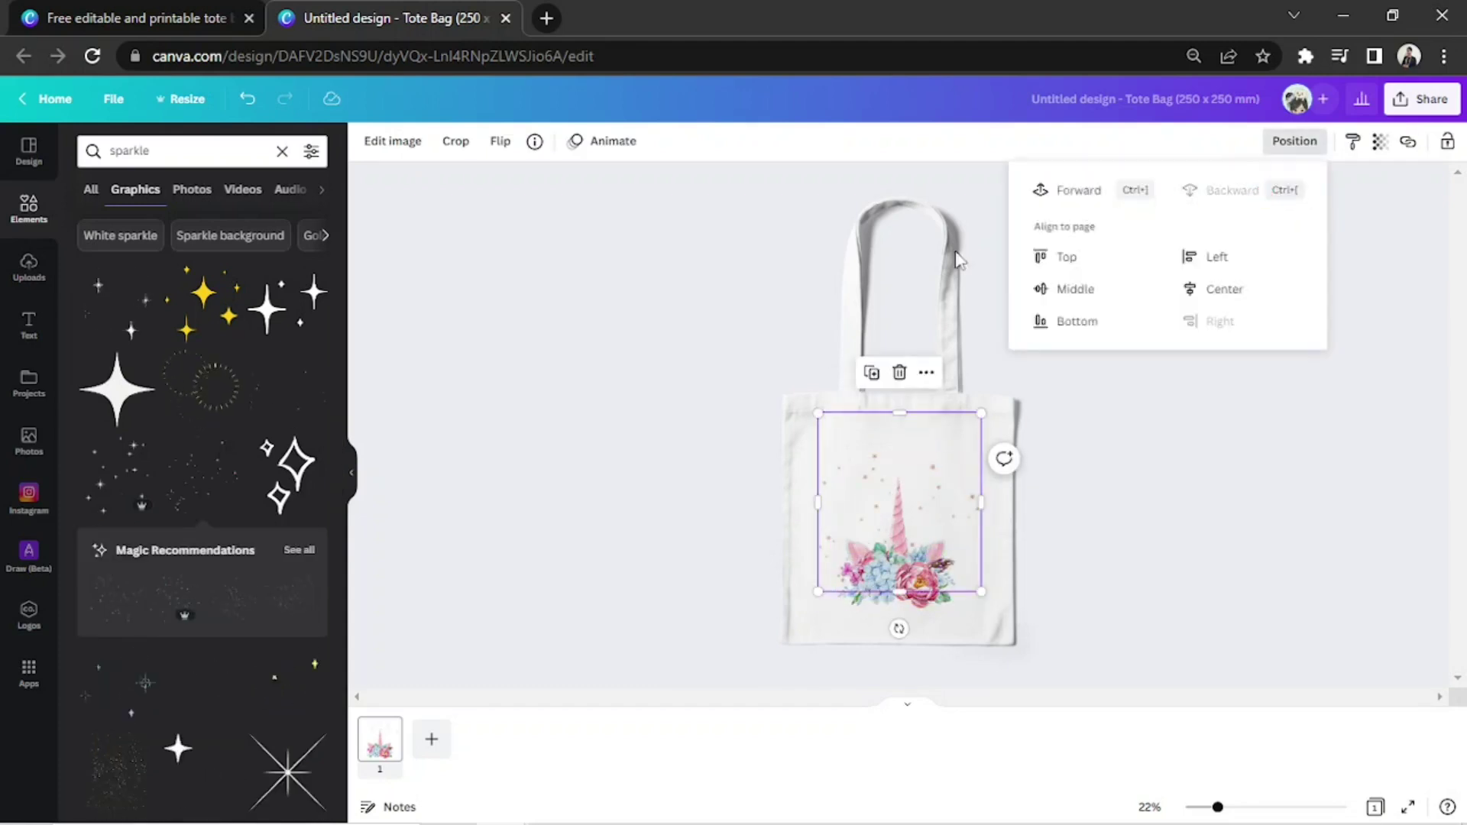
pyautogui.scroll(-3, 290, 336)
pyautogui.scroll(-7, 291, 343)
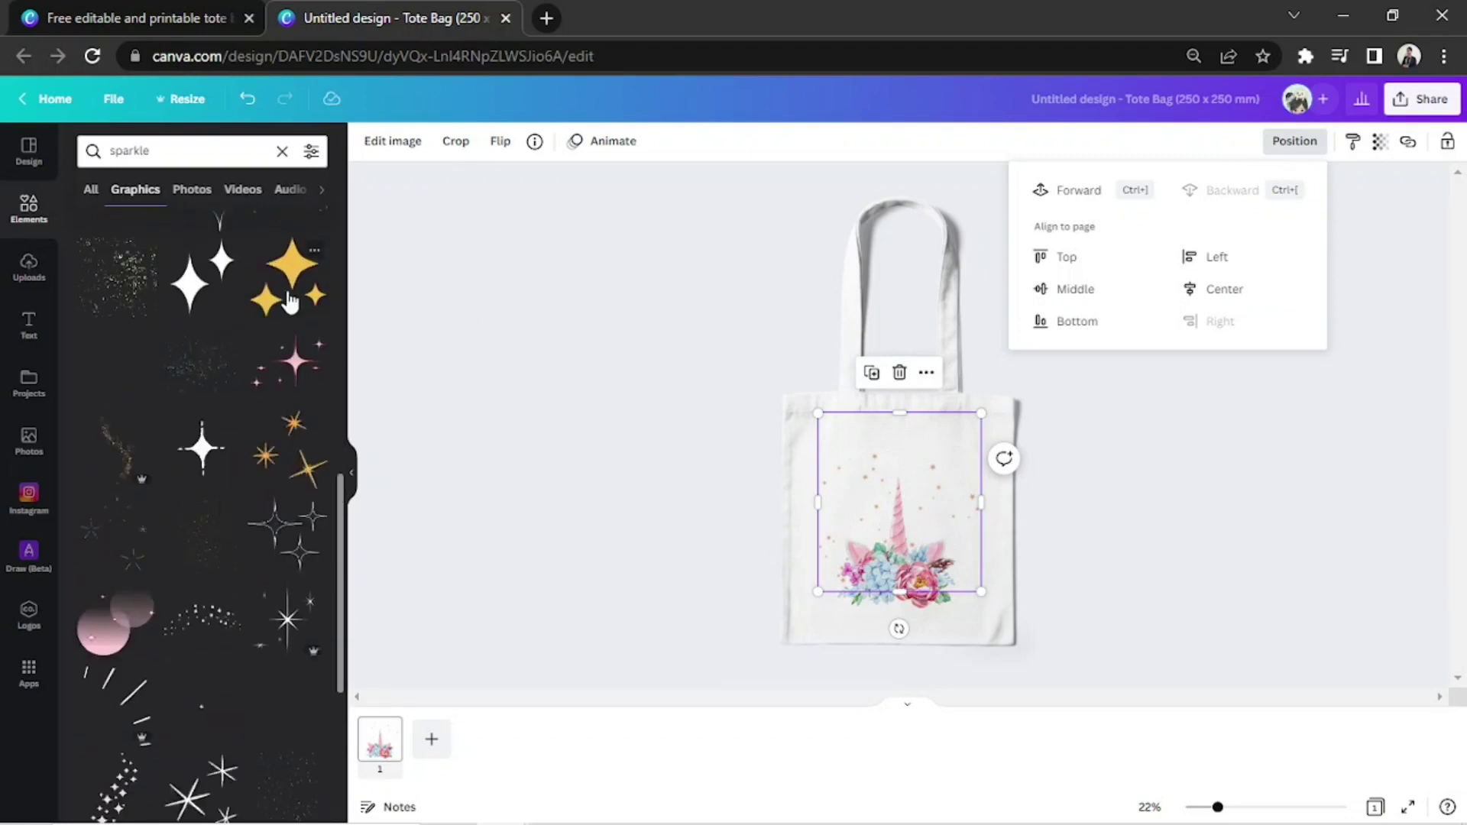
# Add a small star sparkle, recolour it pink and set it beside the horn.
pyautogui.click(290, 272)
pyautogui.moveTo(951, 604); pyautogui.dragTo(879, 525)
pyautogui.click(368, 143)
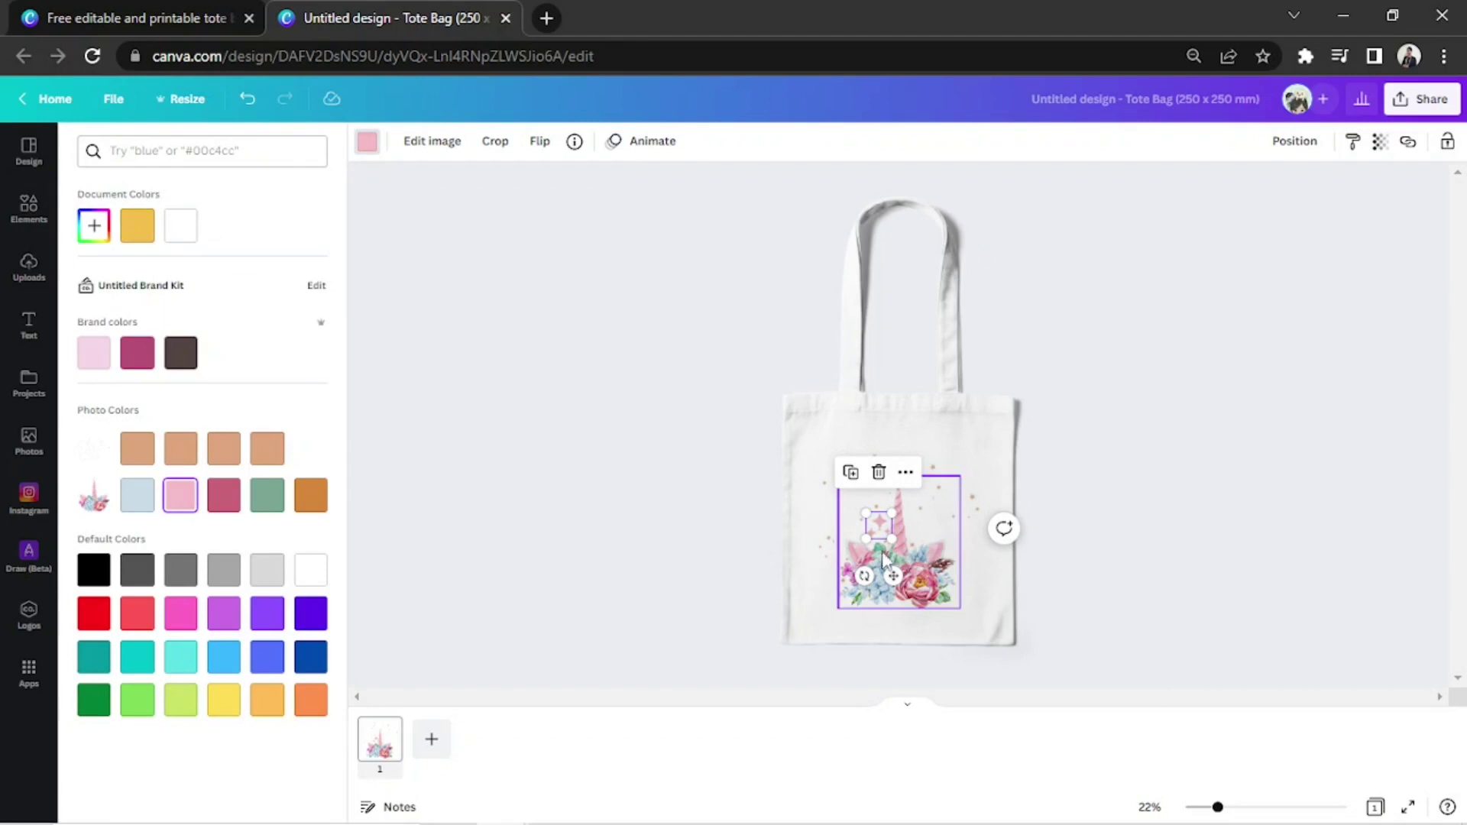
pyautogui.moveTo(894, 575); pyautogui.dragTo(973, 605)
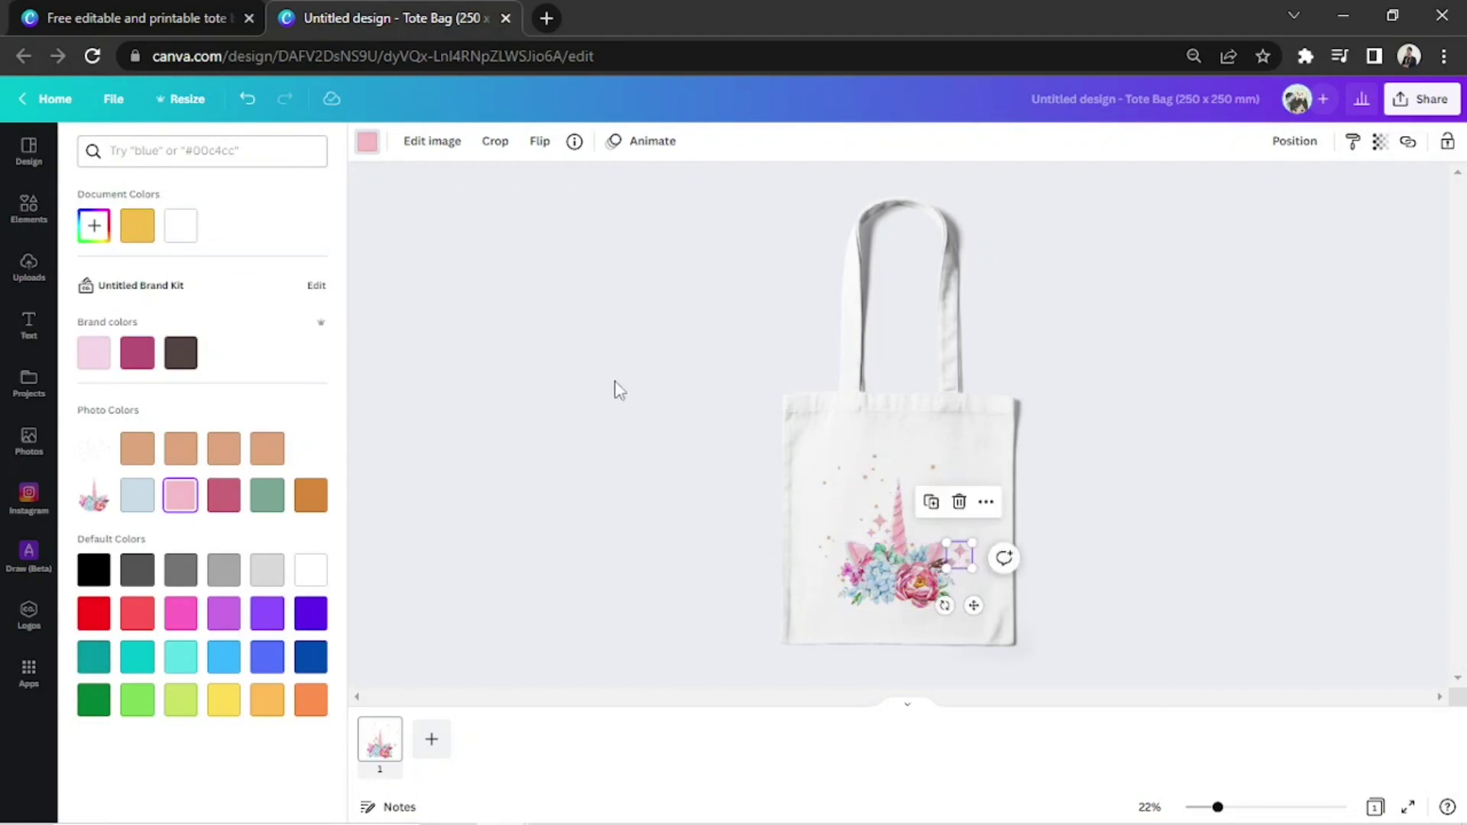
pyautogui.click(619, 390)
# Add a second sparkle next to the unicorn horn and colour it pink.
pyautogui.scroll(-10, 223, 392)
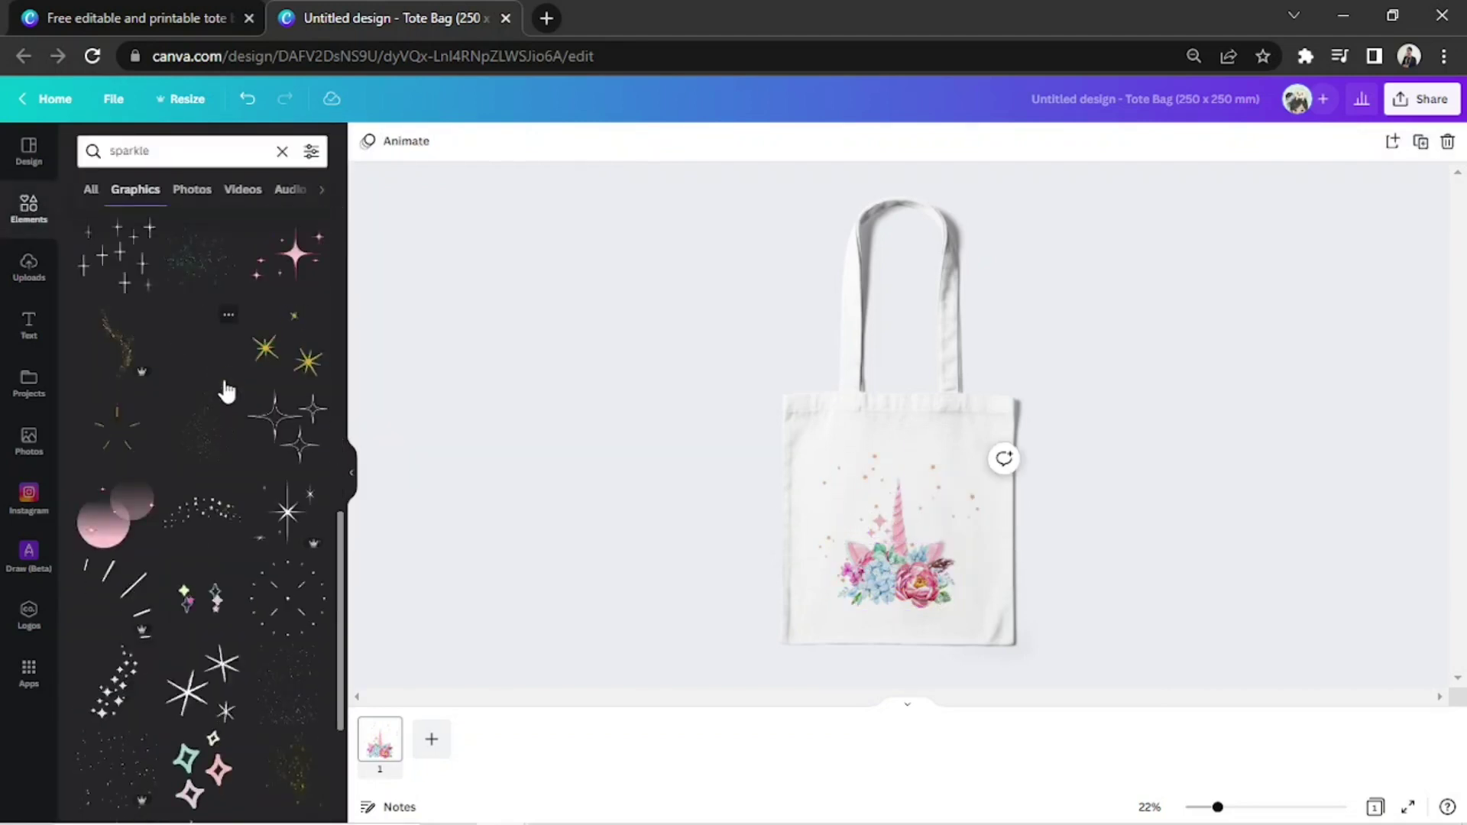
pyautogui.scroll(-8, 227, 392)
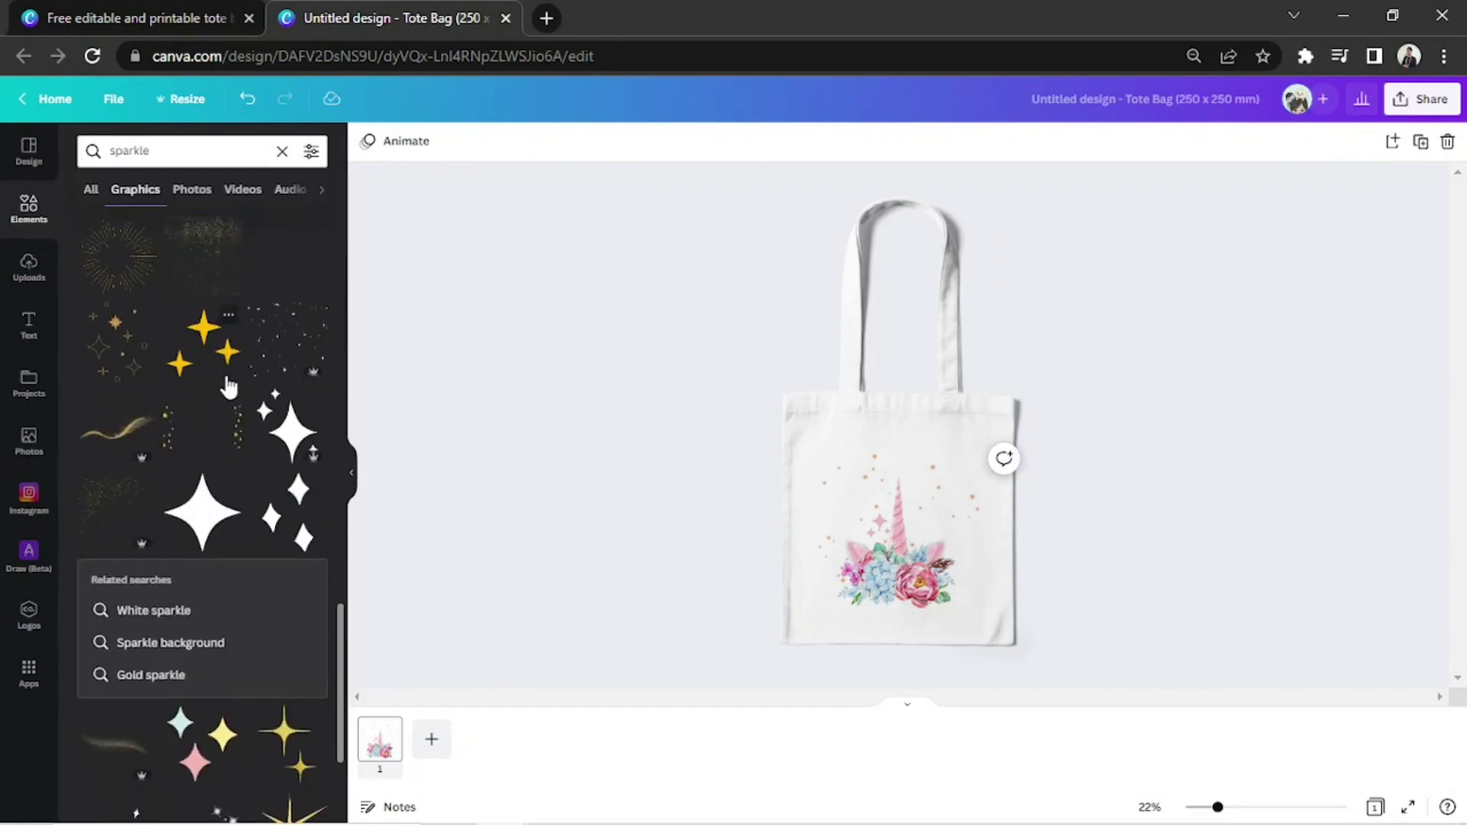
pyautogui.scroll(-5, 227, 388)
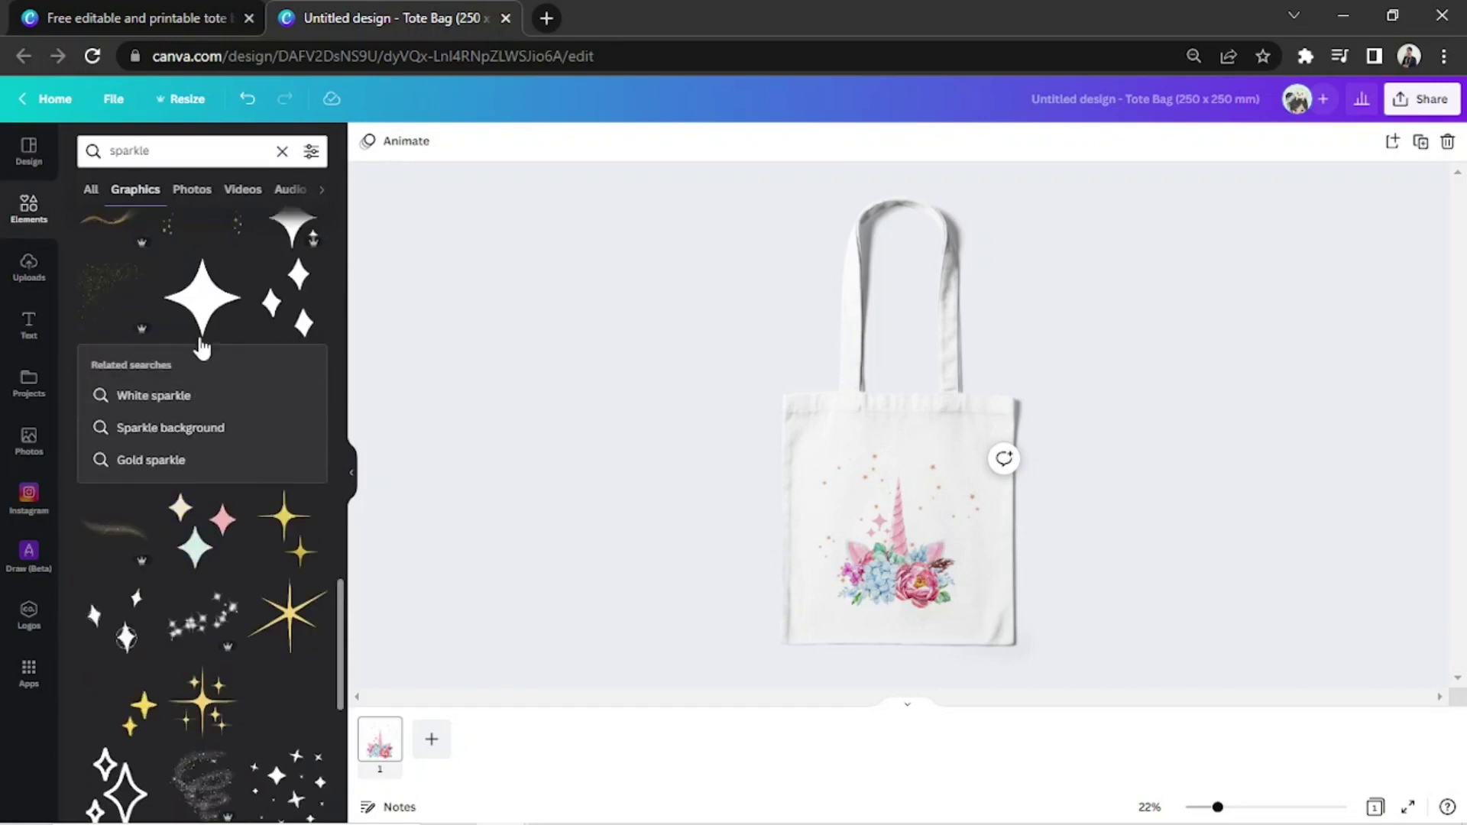
pyautogui.moveTo(203, 299); pyautogui.dragTo(962, 521)
pyautogui.moveTo(991, 568); pyautogui.dragTo(937, 579)
pyautogui.click(366, 140)
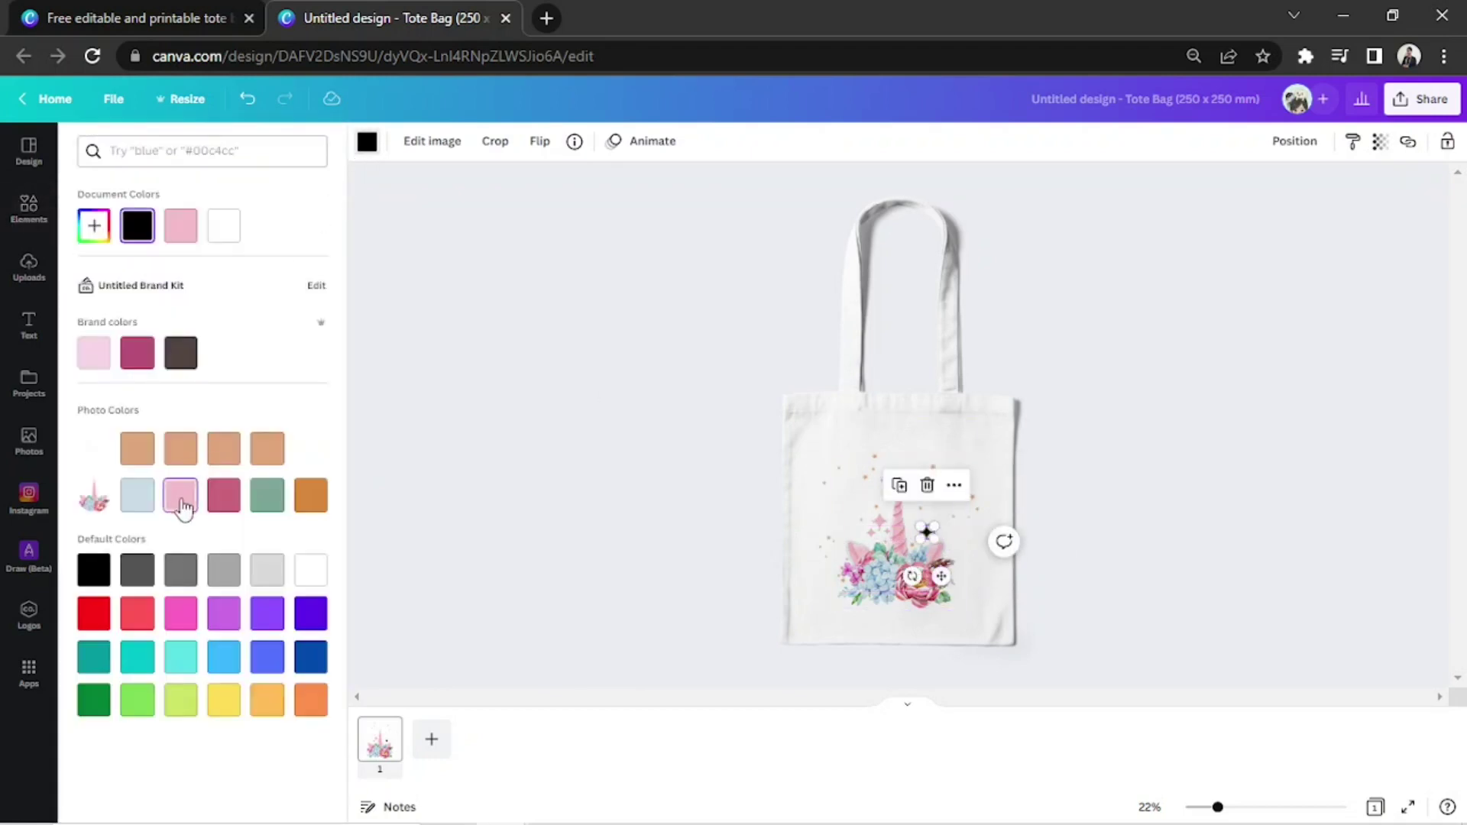
pyautogui.click(184, 507)
pyautogui.click(948, 564)
pyautogui.click(1173, 512)
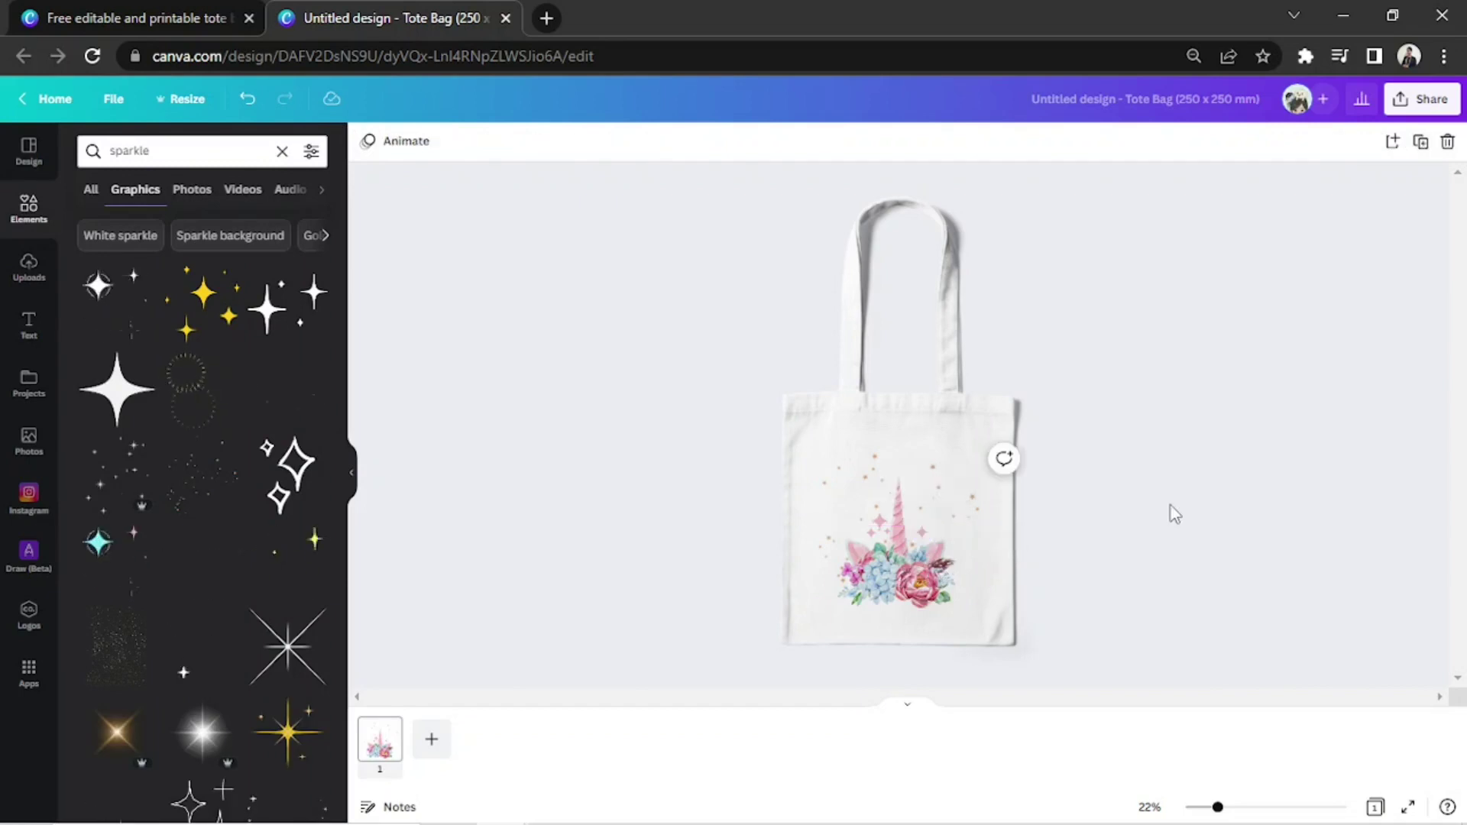
# Search graphics for 'butterfly' and browse the results for the mint butterfly.
pyautogui.click(115, 151)
pyautogui.write('butterfly')
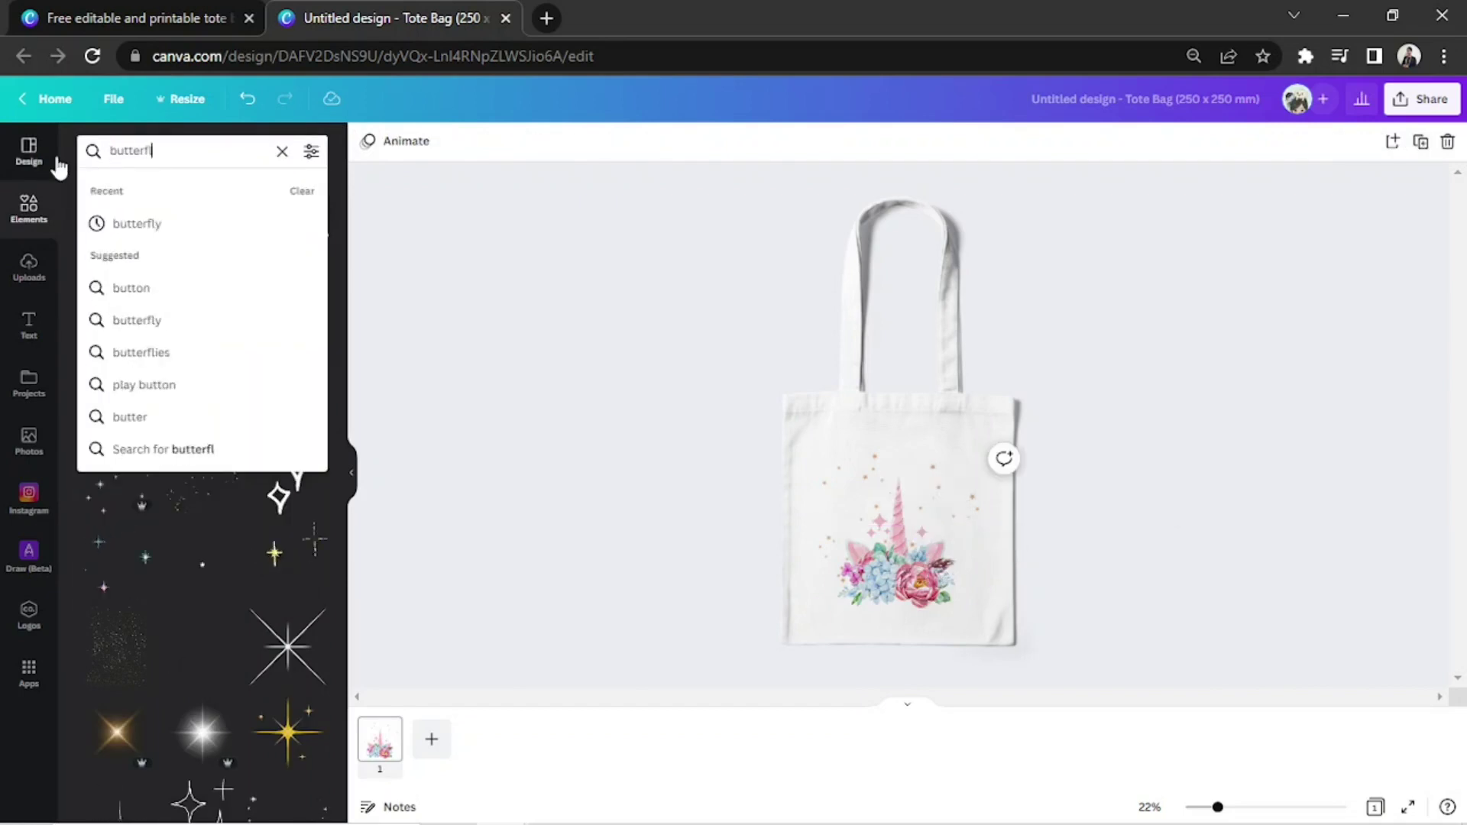
pyautogui.press('Return')
pyautogui.scroll(-5, 289, 490)
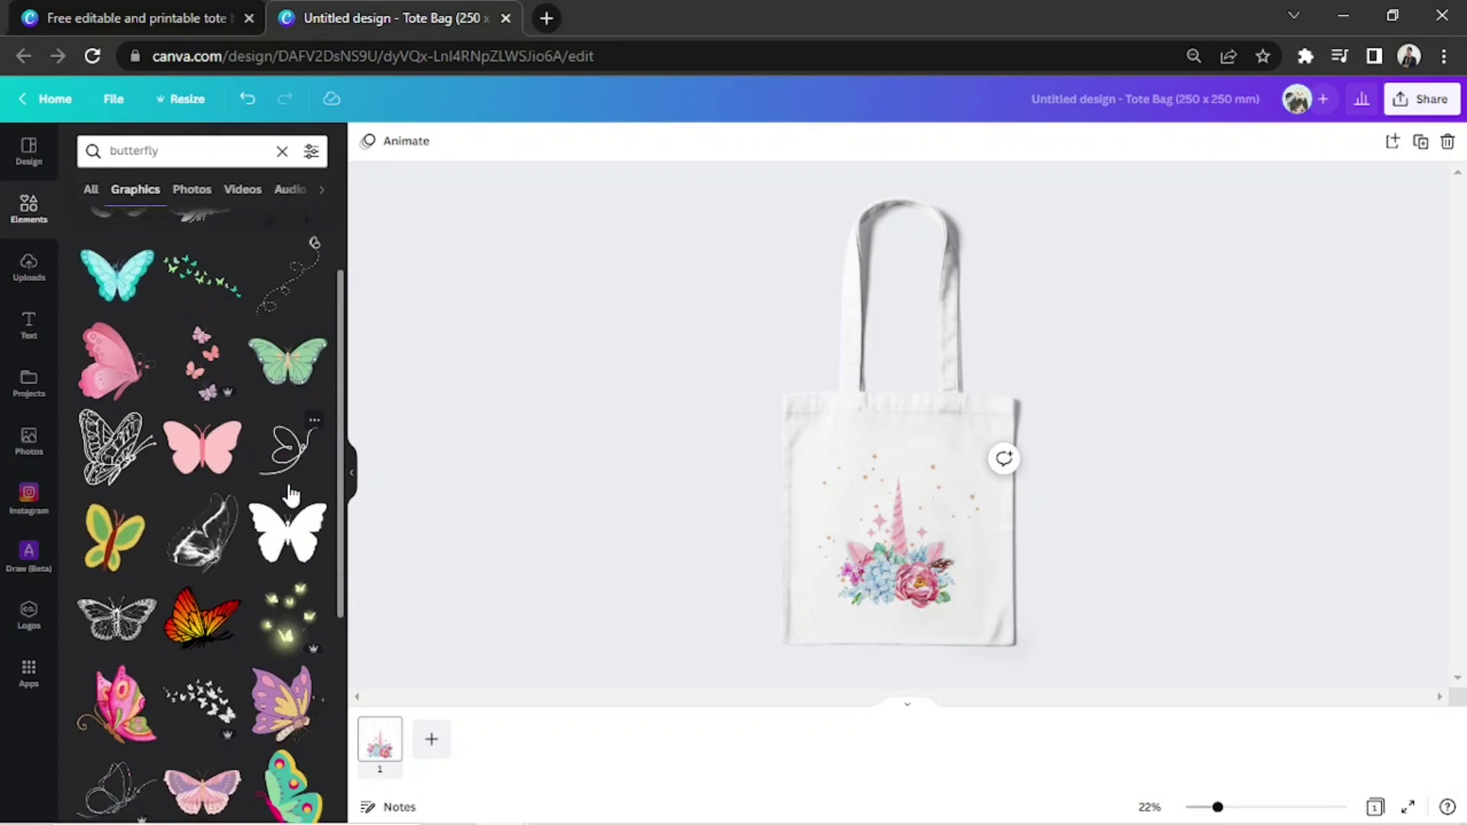
pyautogui.scroll(-5, 293, 471)
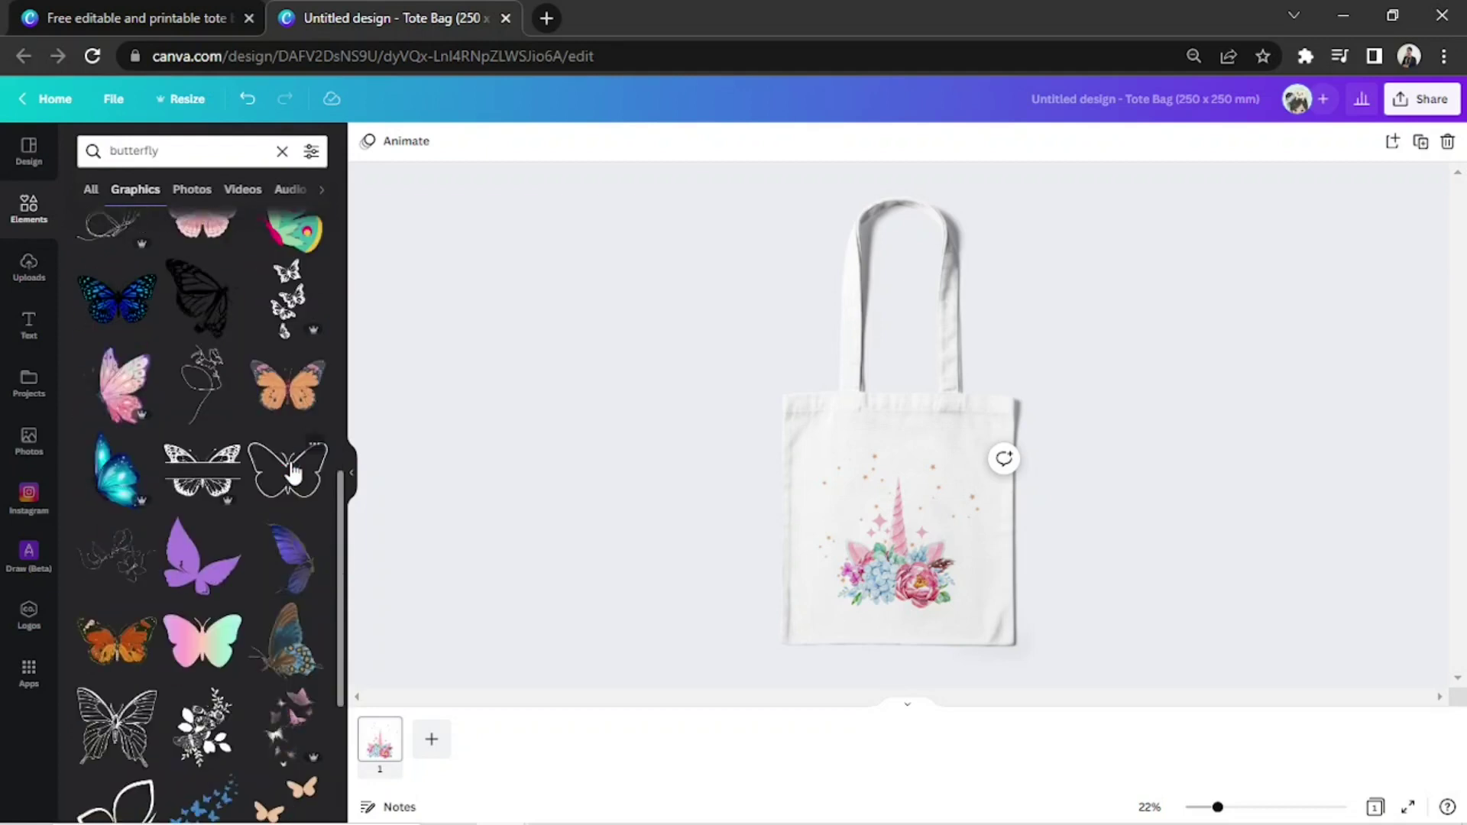
pyautogui.scroll(-3, 292, 472)
pyautogui.scroll(-9, 316, 456)
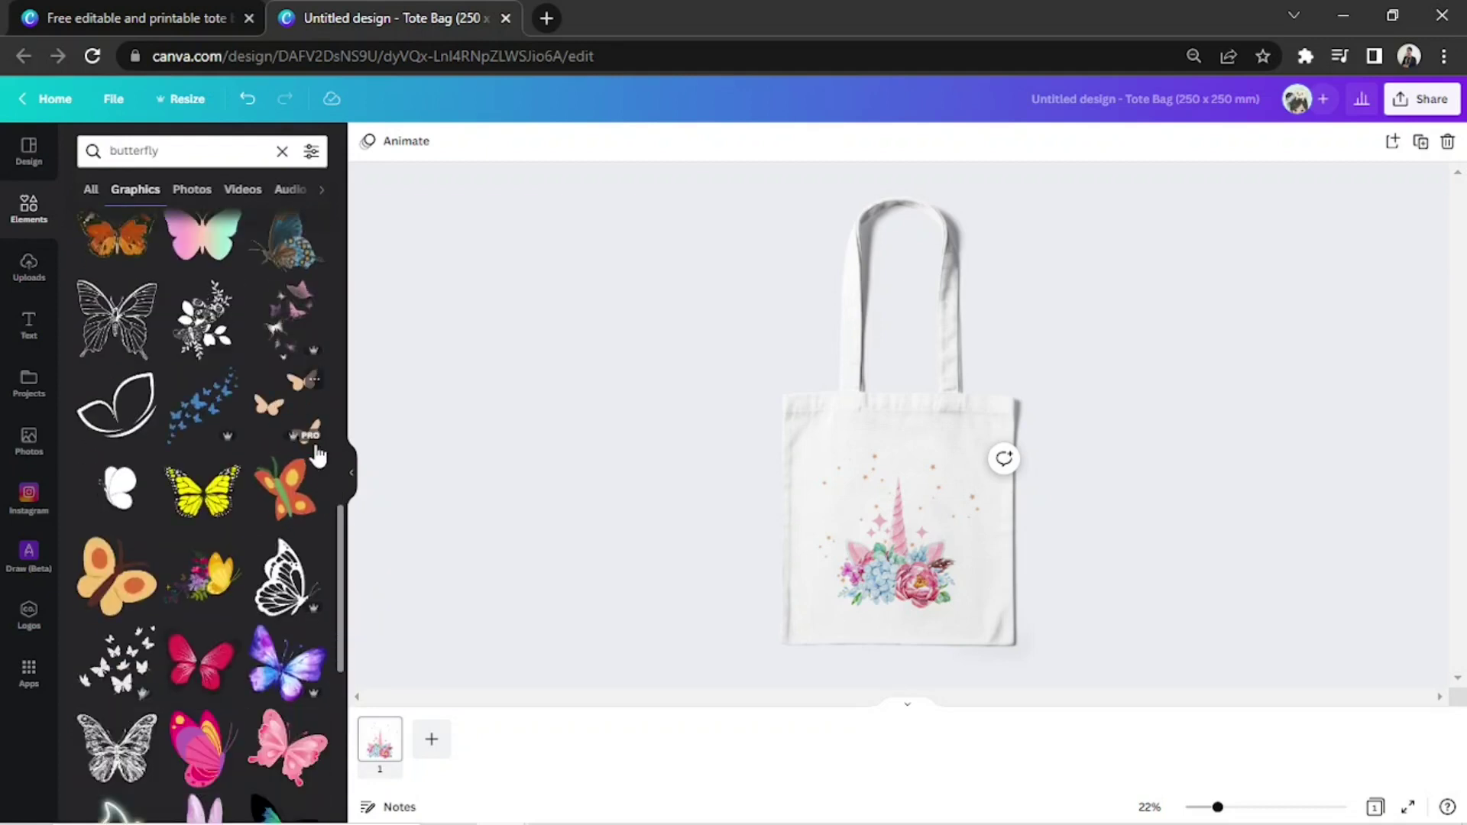
pyautogui.scroll(-3, 317, 454)
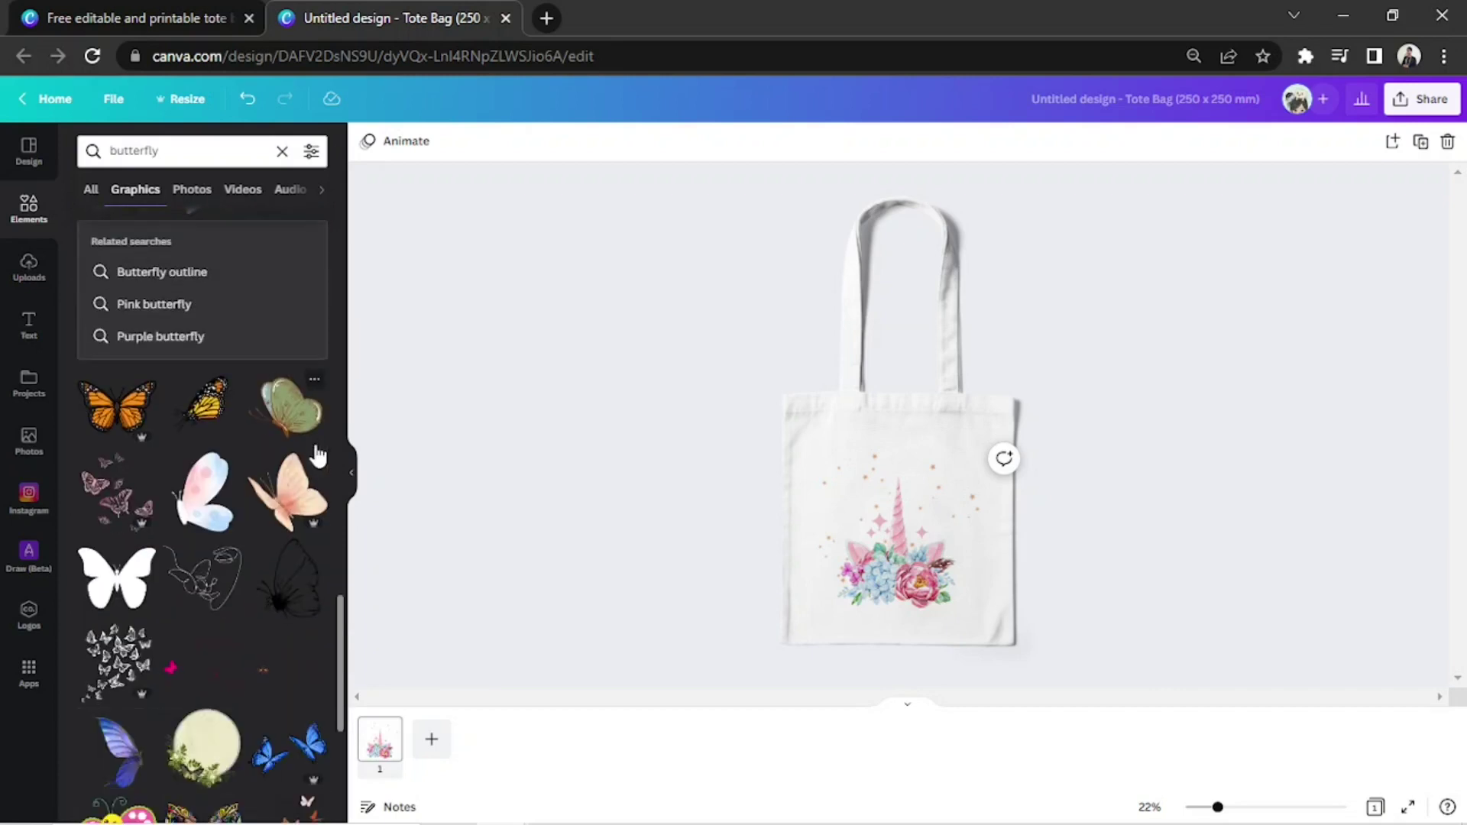
pyautogui.scroll(-3, 318, 456)
pyautogui.scroll(-8, 318, 457)
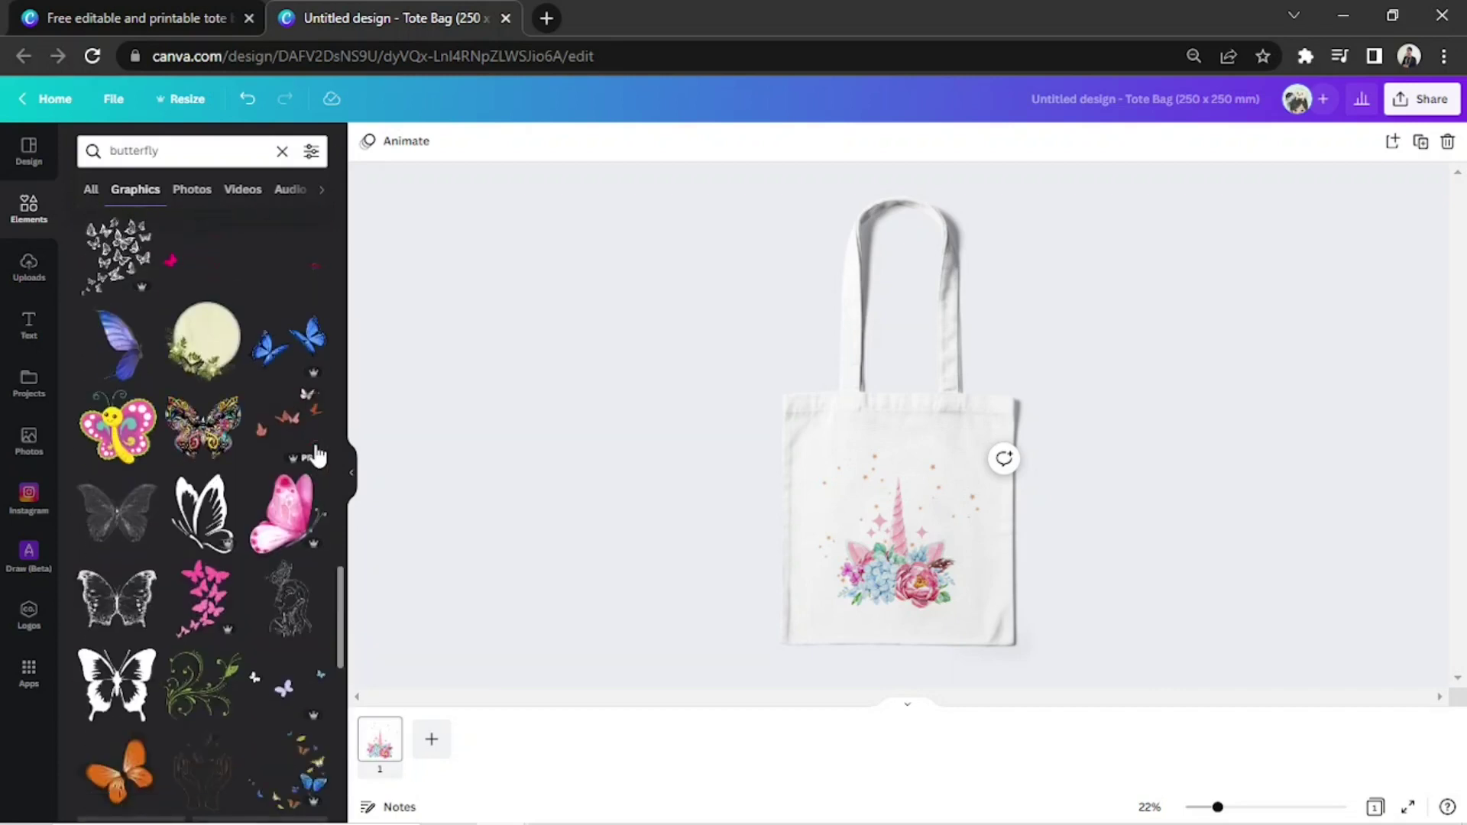
pyautogui.scroll(-10, 318, 456)
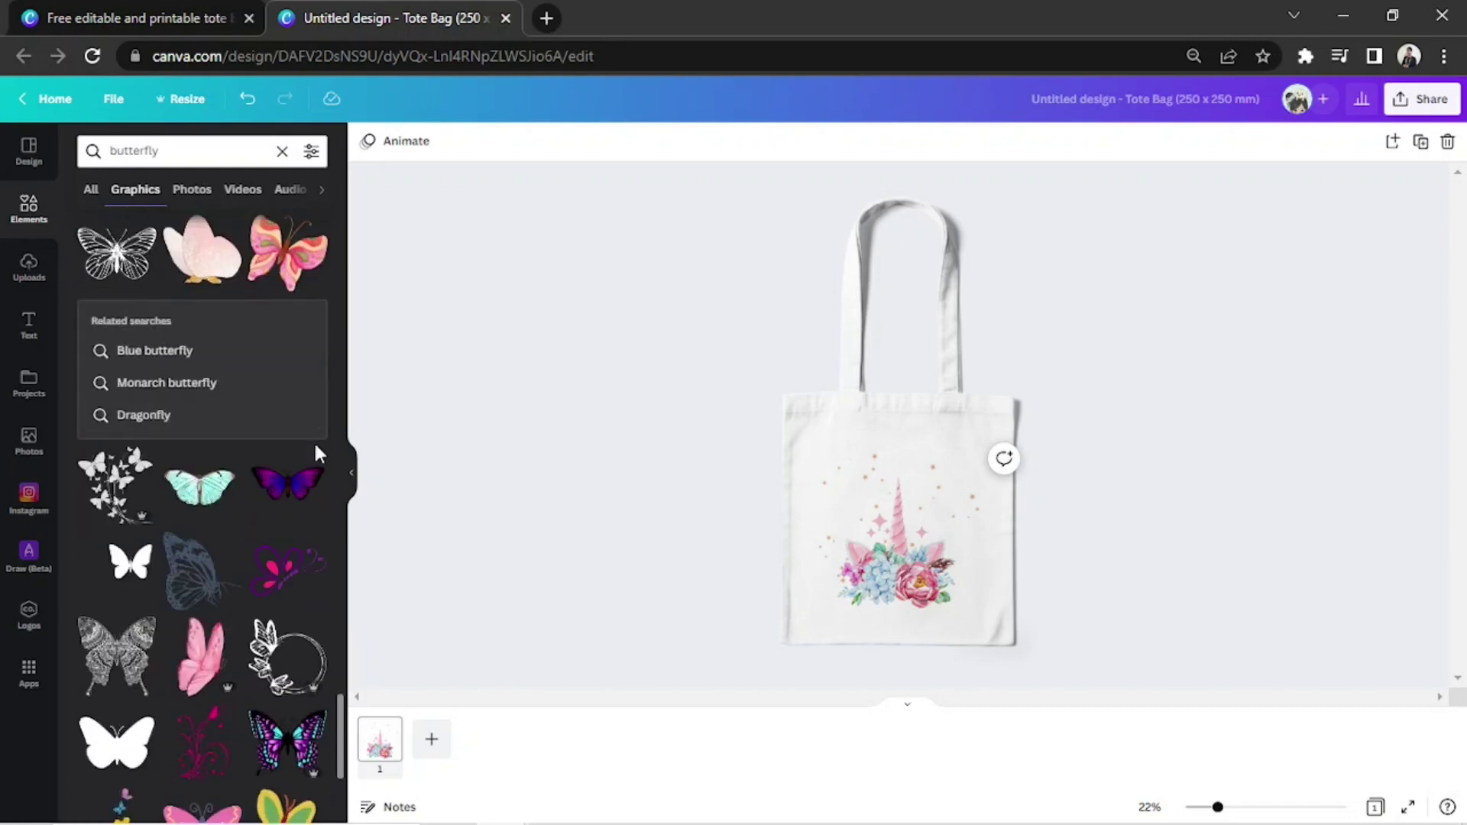
pyautogui.scroll(-5, 318, 456)
pyautogui.scroll(-8, 318, 456)
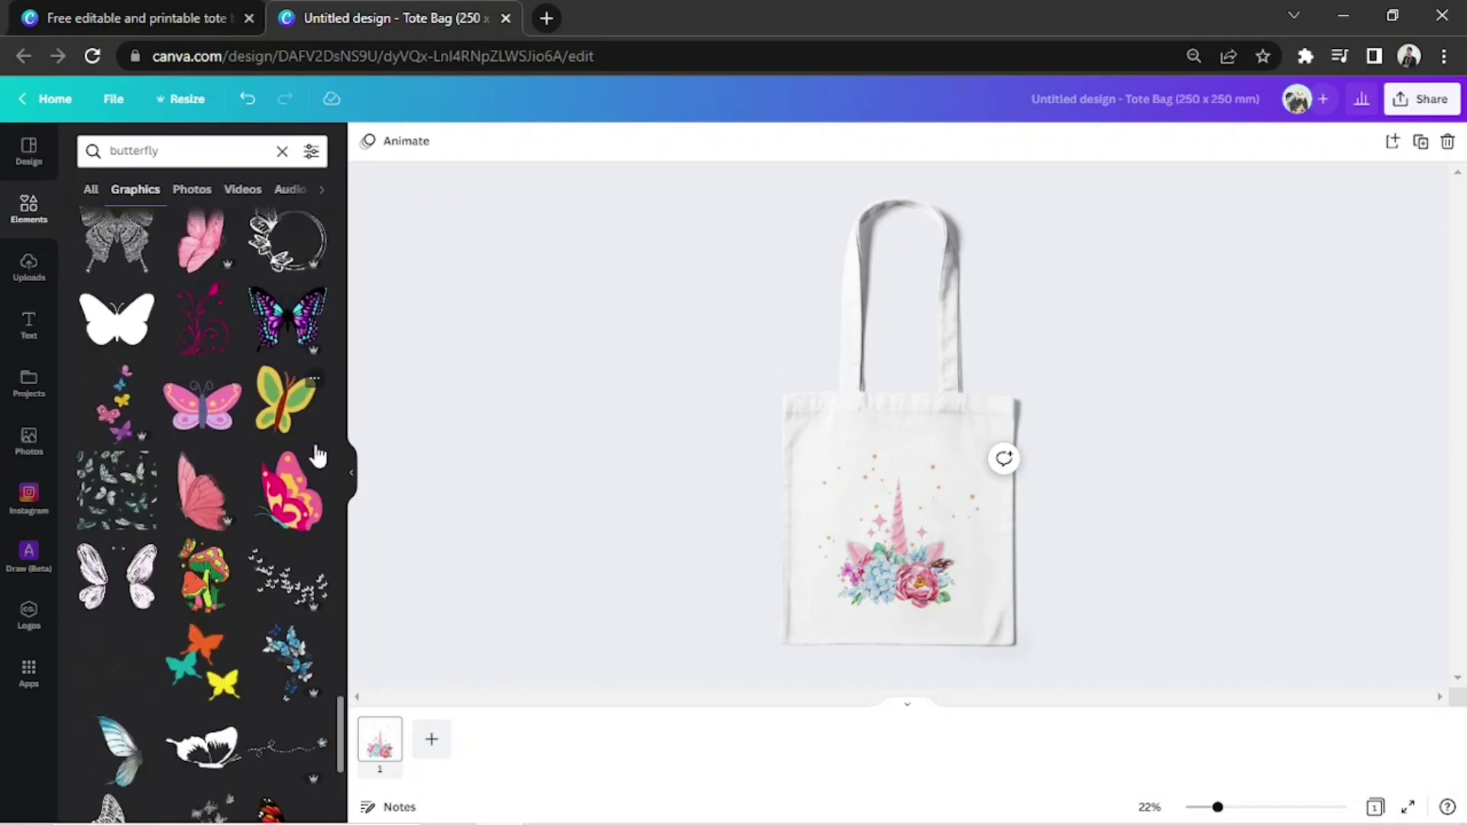
pyautogui.scroll(-8, 318, 456)
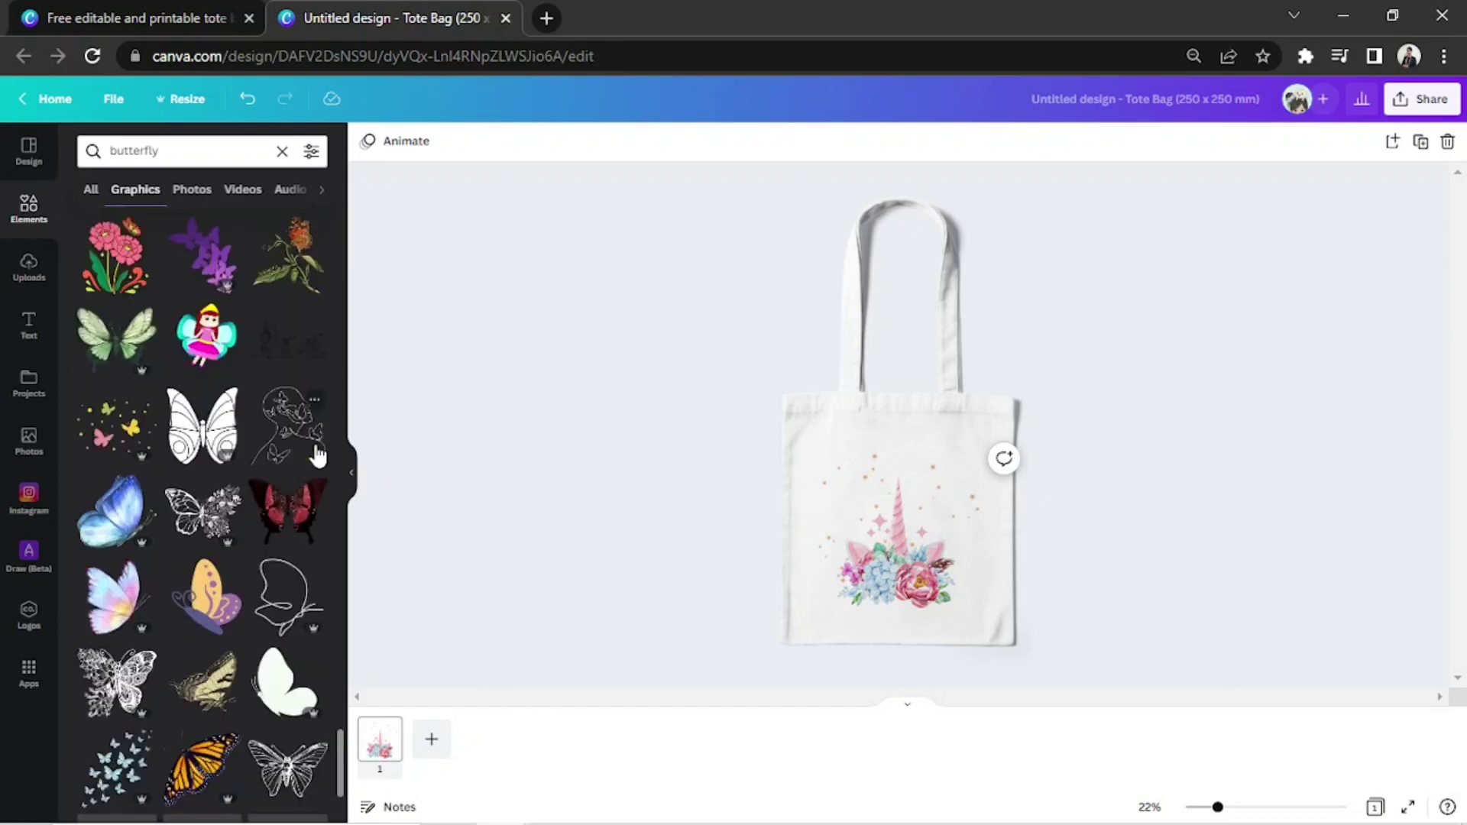
pyautogui.scroll(-3, 318, 456)
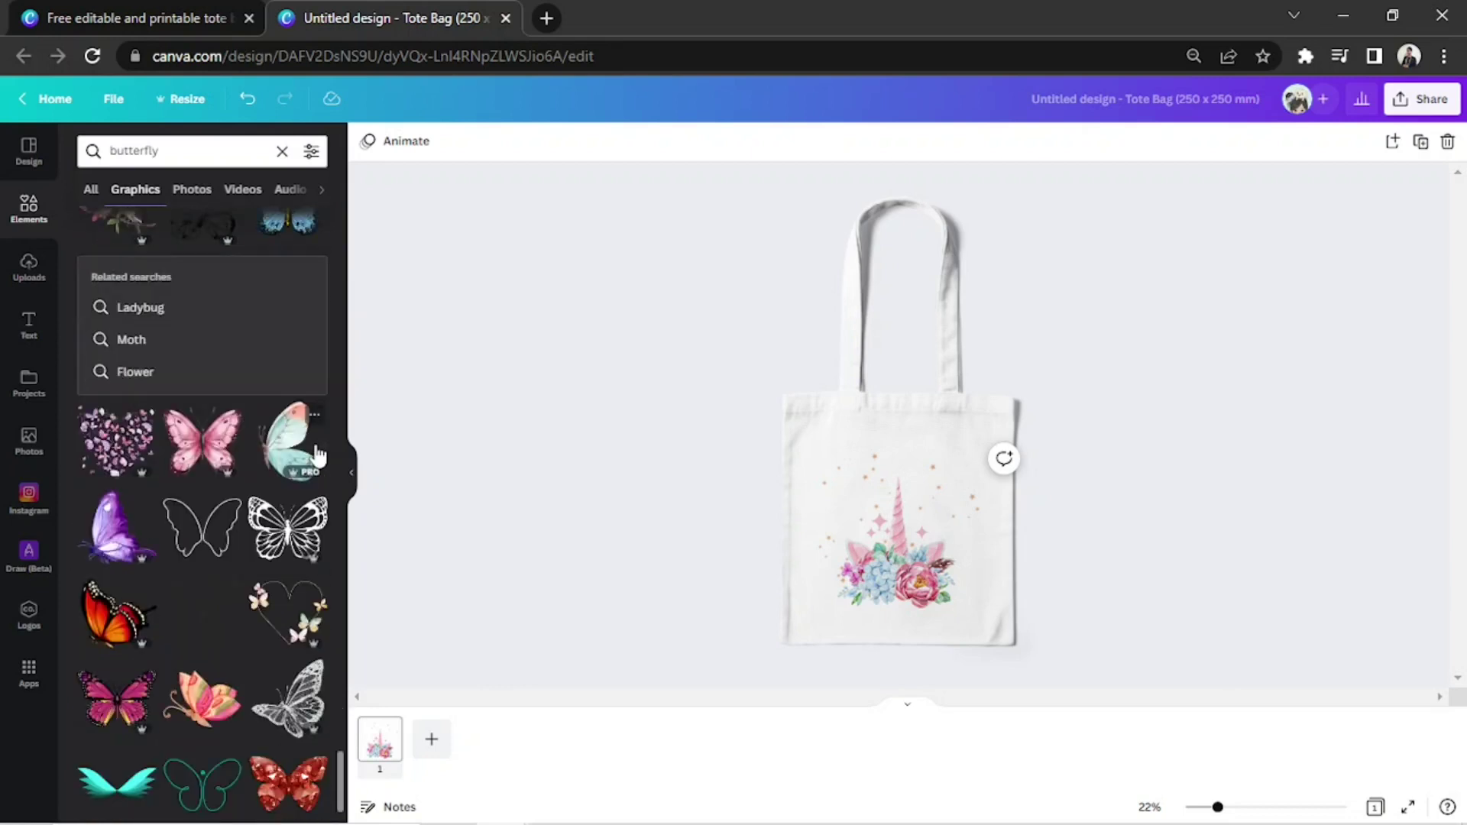
pyautogui.scroll(-9, 317, 456)
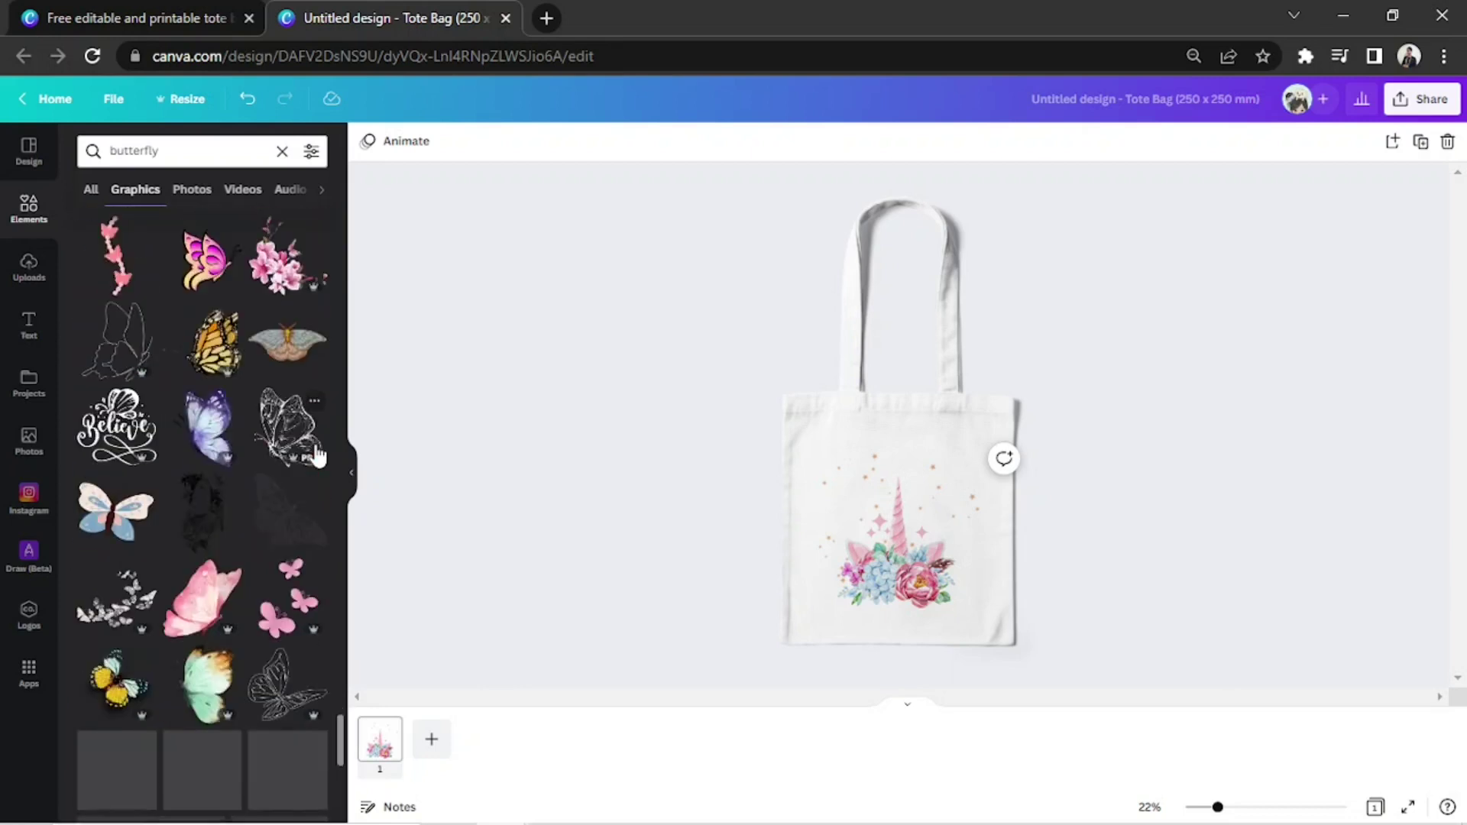
pyautogui.scroll(-3, 316, 467)
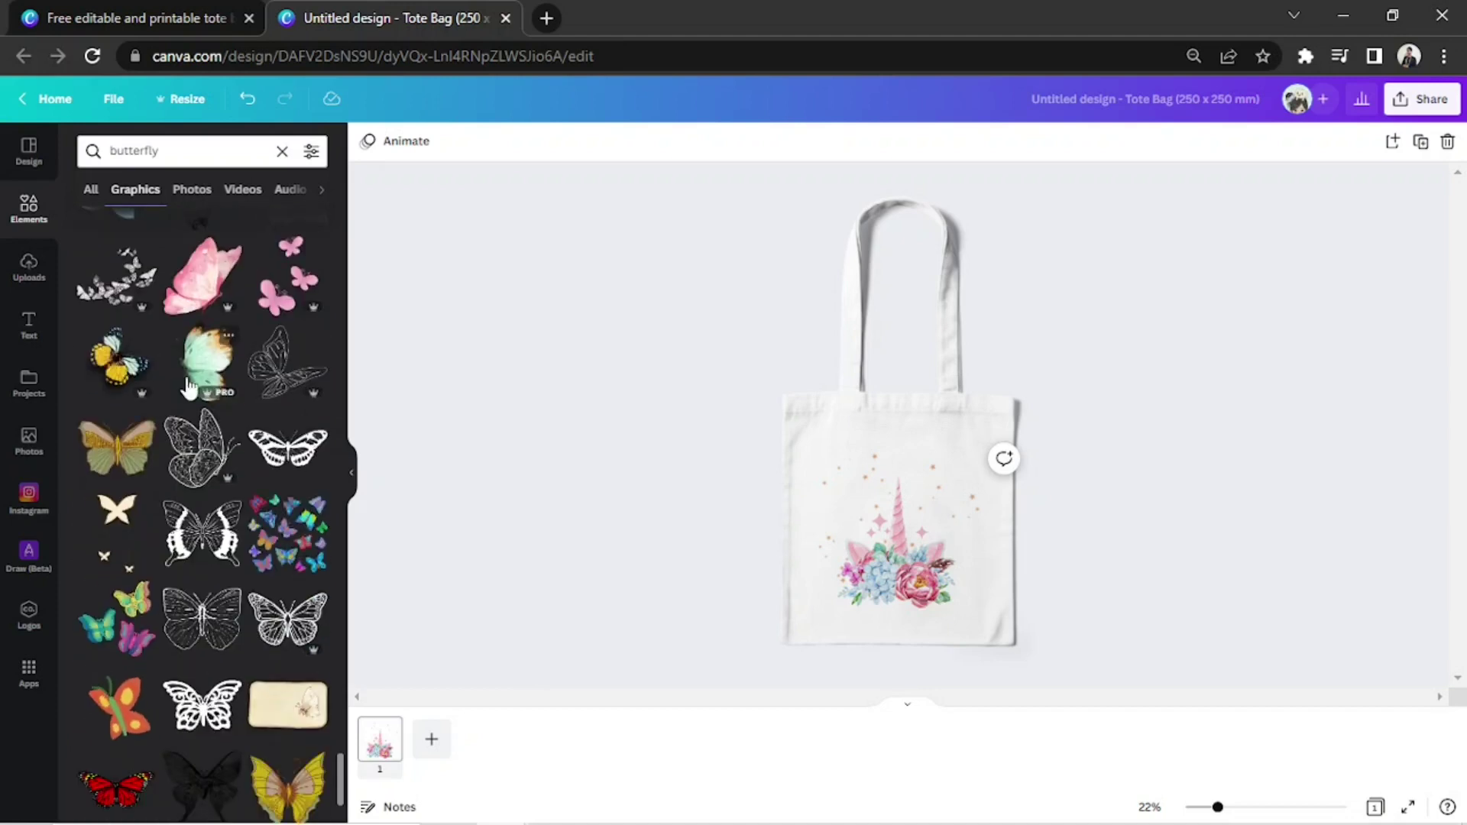
# Place a tiny mint butterfly just above the unicorn horn tip.
pyautogui.moveTo(202, 359); pyautogui.dragTo(1041, 593)
pyautogui.moveTo(952, 593); pyautogui.dragTo(930, 502)
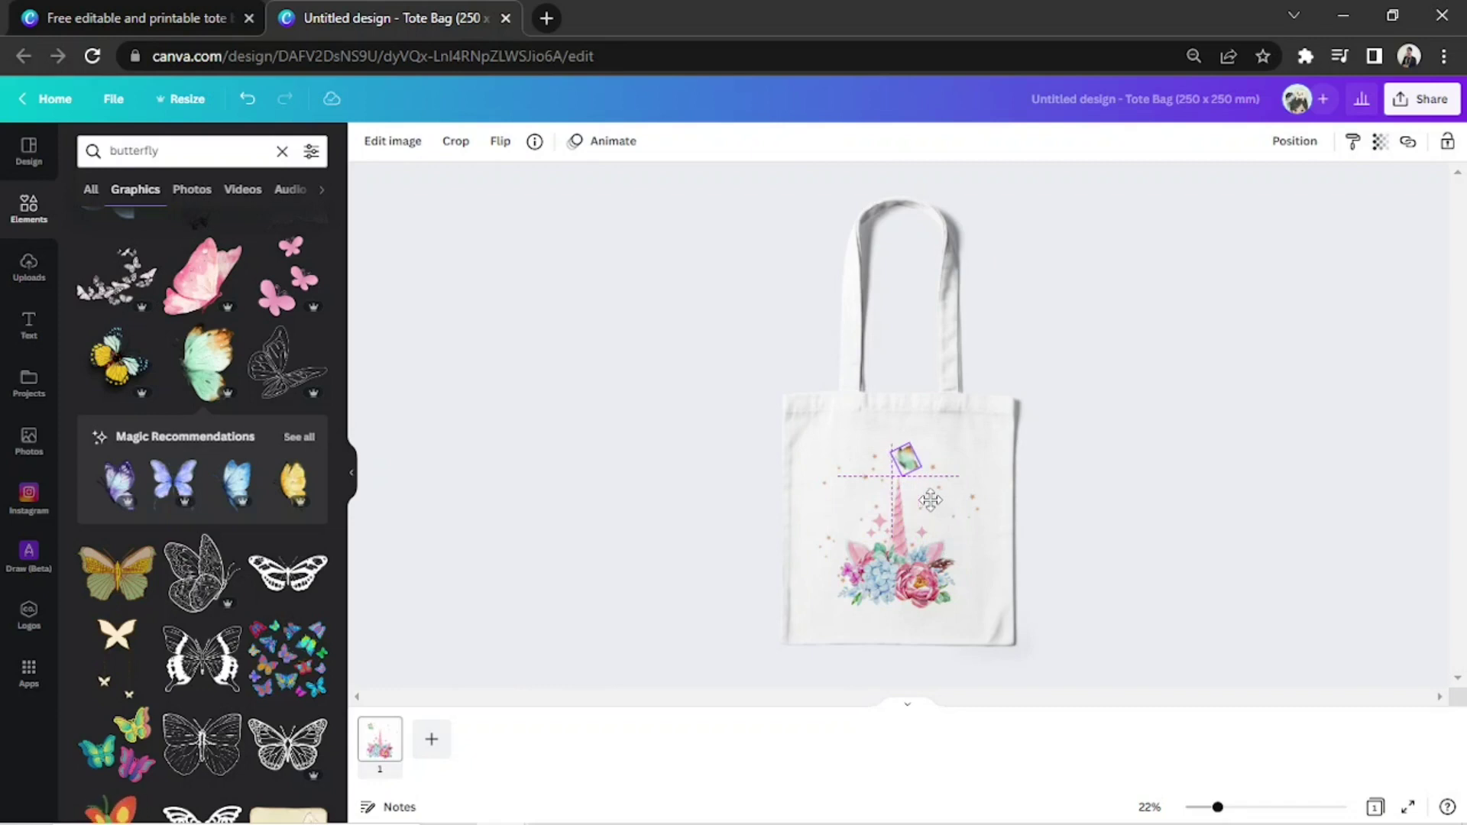
pyautogui.moveTo(930, 502); pyautogui.dragTo(931, 502)
pyautogui.click(1067, 486)
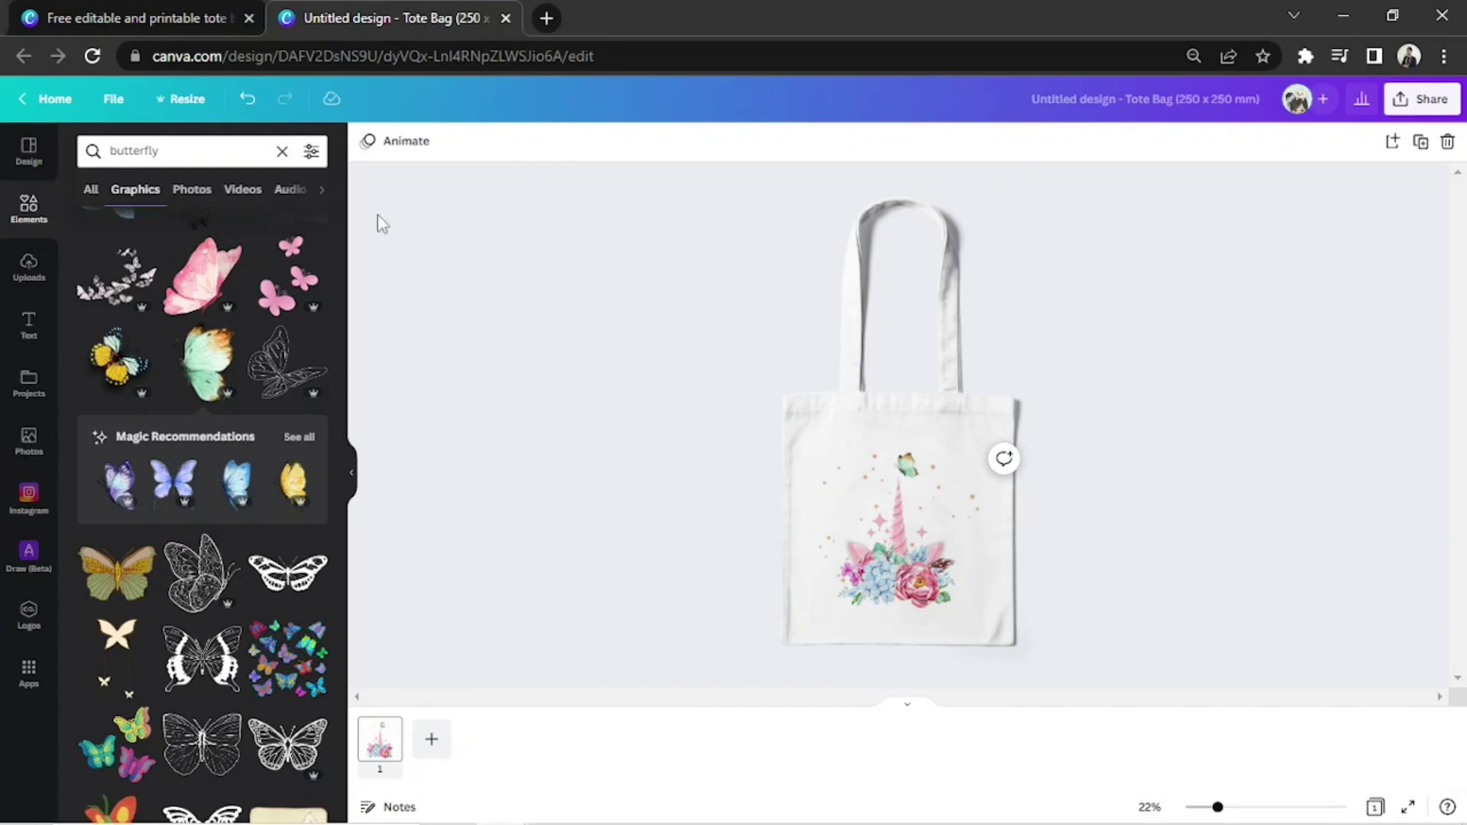
pyautogui.click(29, 326)
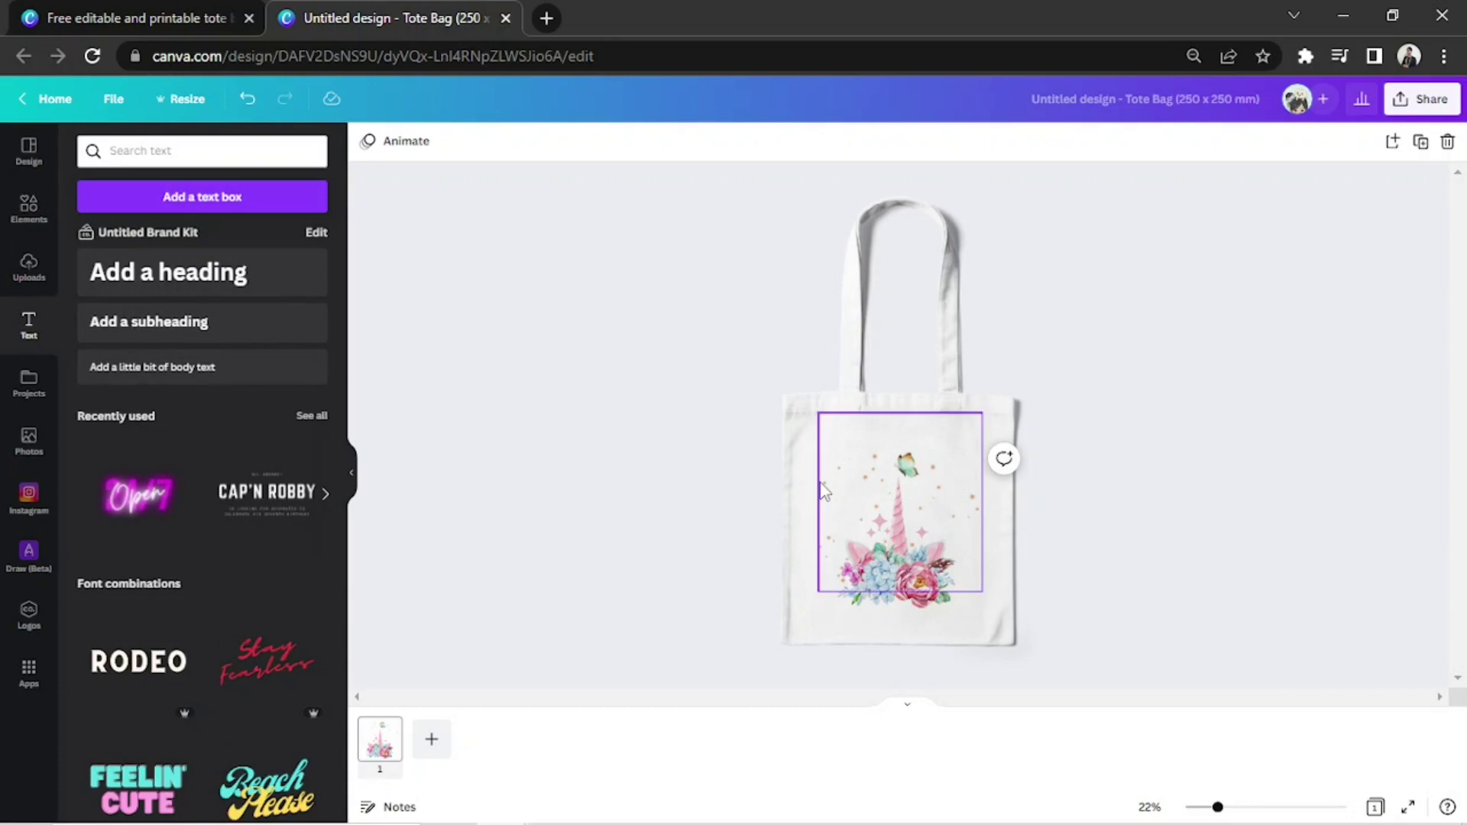
# Add 'UNICORN' text at size 84, centred above the horn on the bag.
pyautogui.press('t')
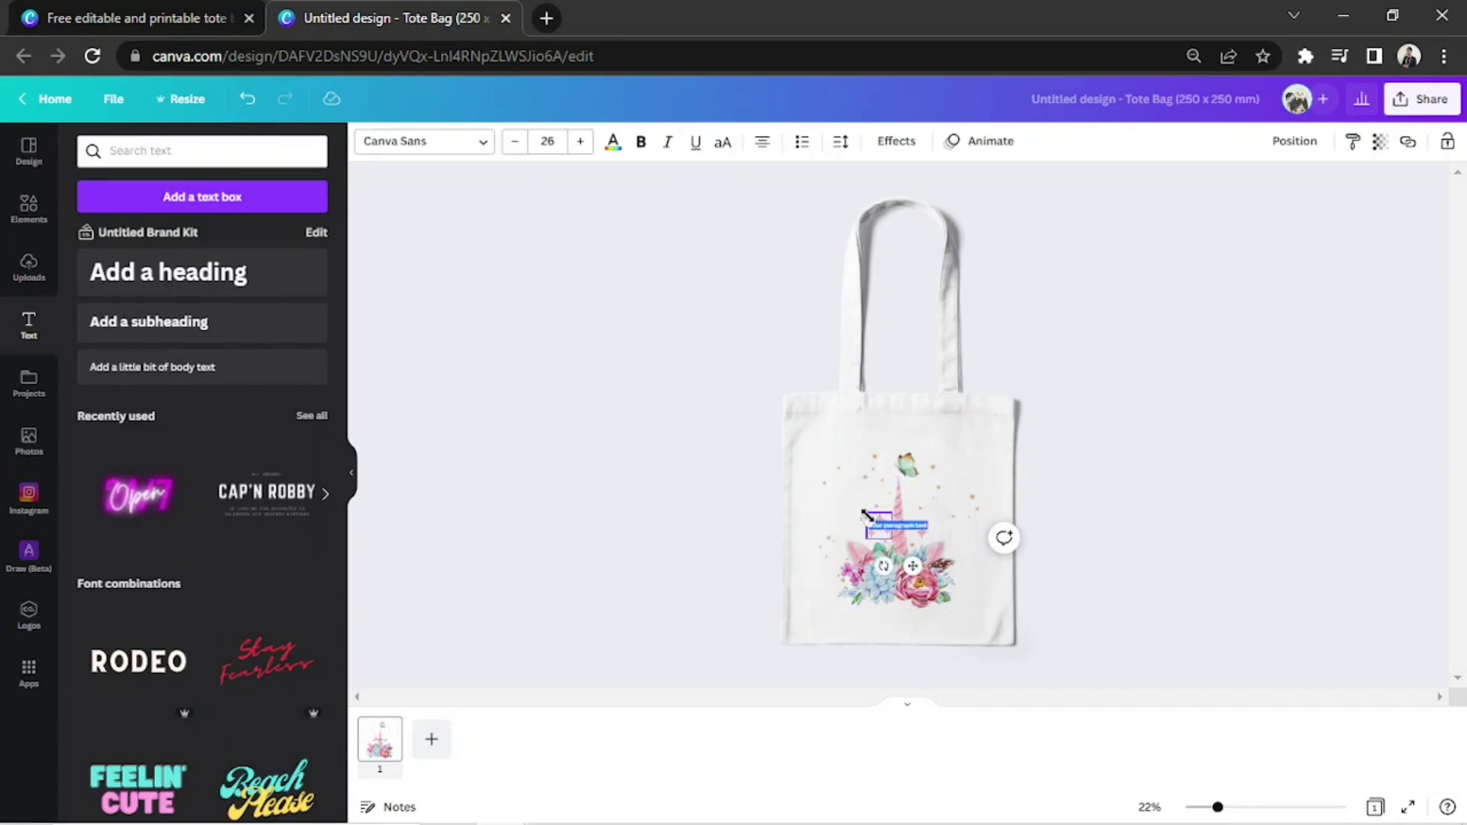
pyautogui.moveTo(866, 517)
pyautogui.mouseDown()
pyautogui.moveTo(810, 483)
pyautogui.moveTo(879, 512)
pyautogui.mouseUp()
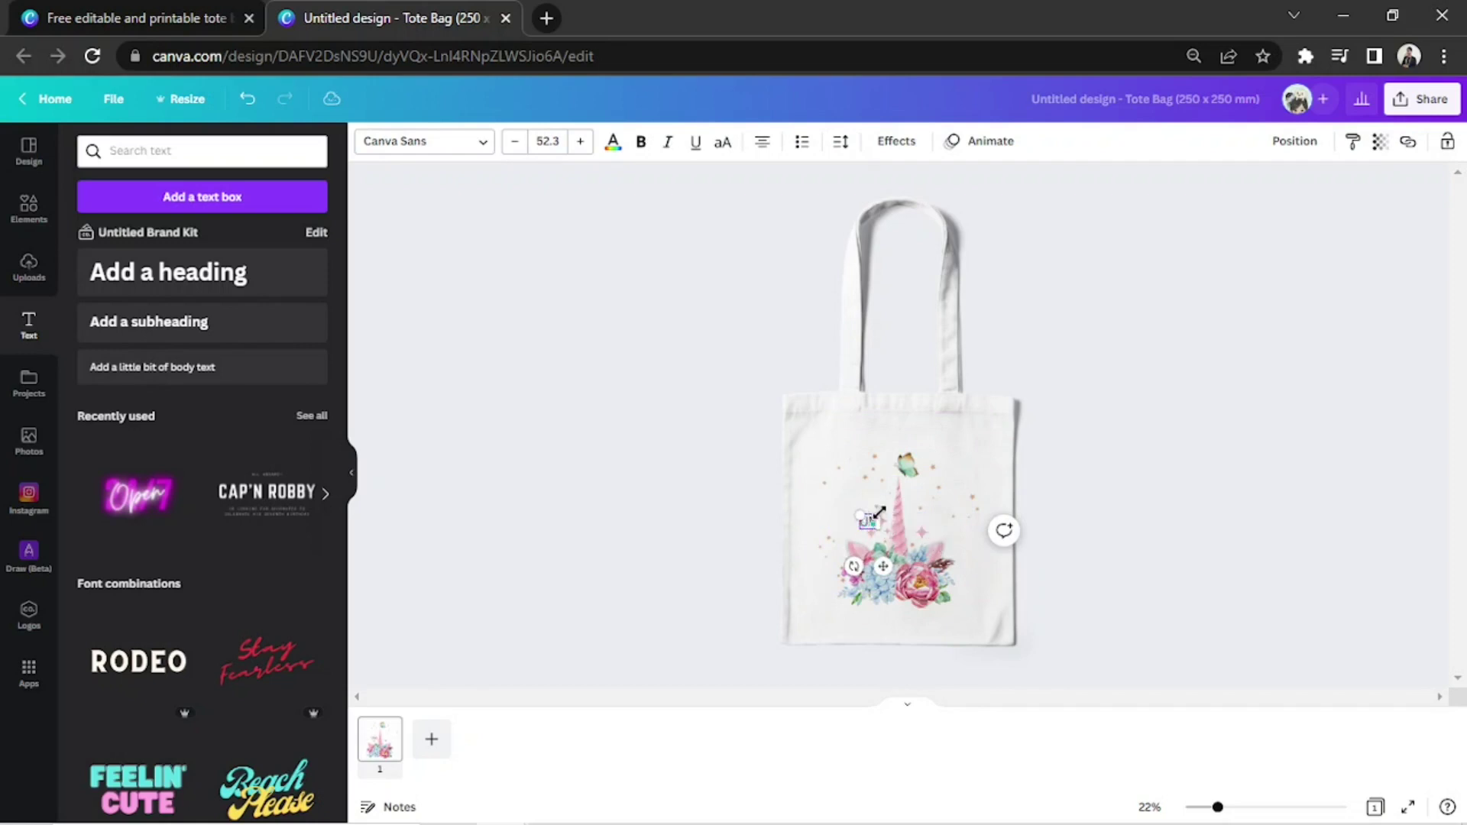
pyautogui.write('UNICORN')
pyautogui.moveTo(842, 515); pyautogui.dragTo(797, 493)
pyautogui.moveTo(865, 560); pyautogui.dragTo(919, 556)
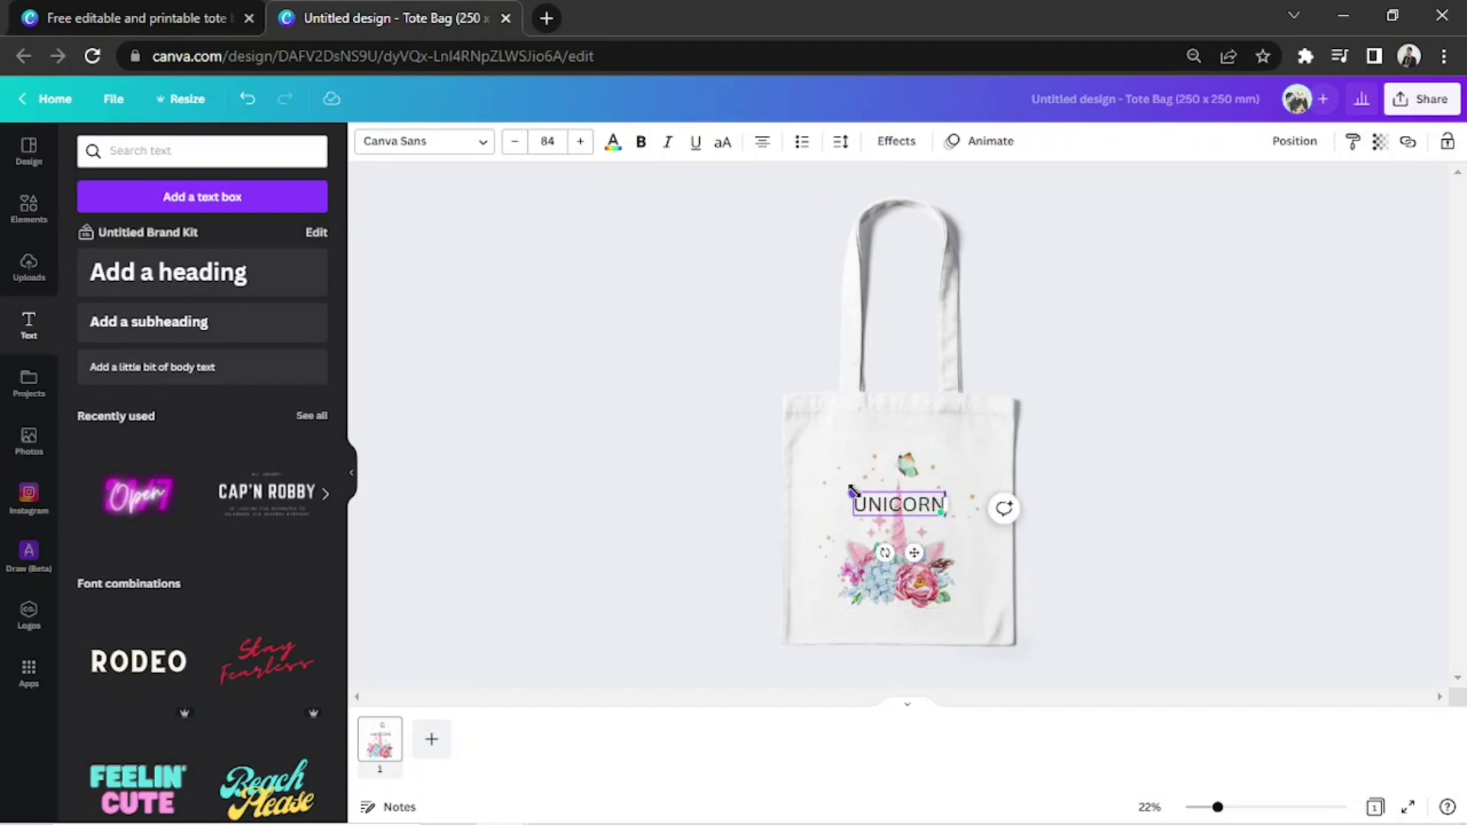
pyautogui.click(401, 144)
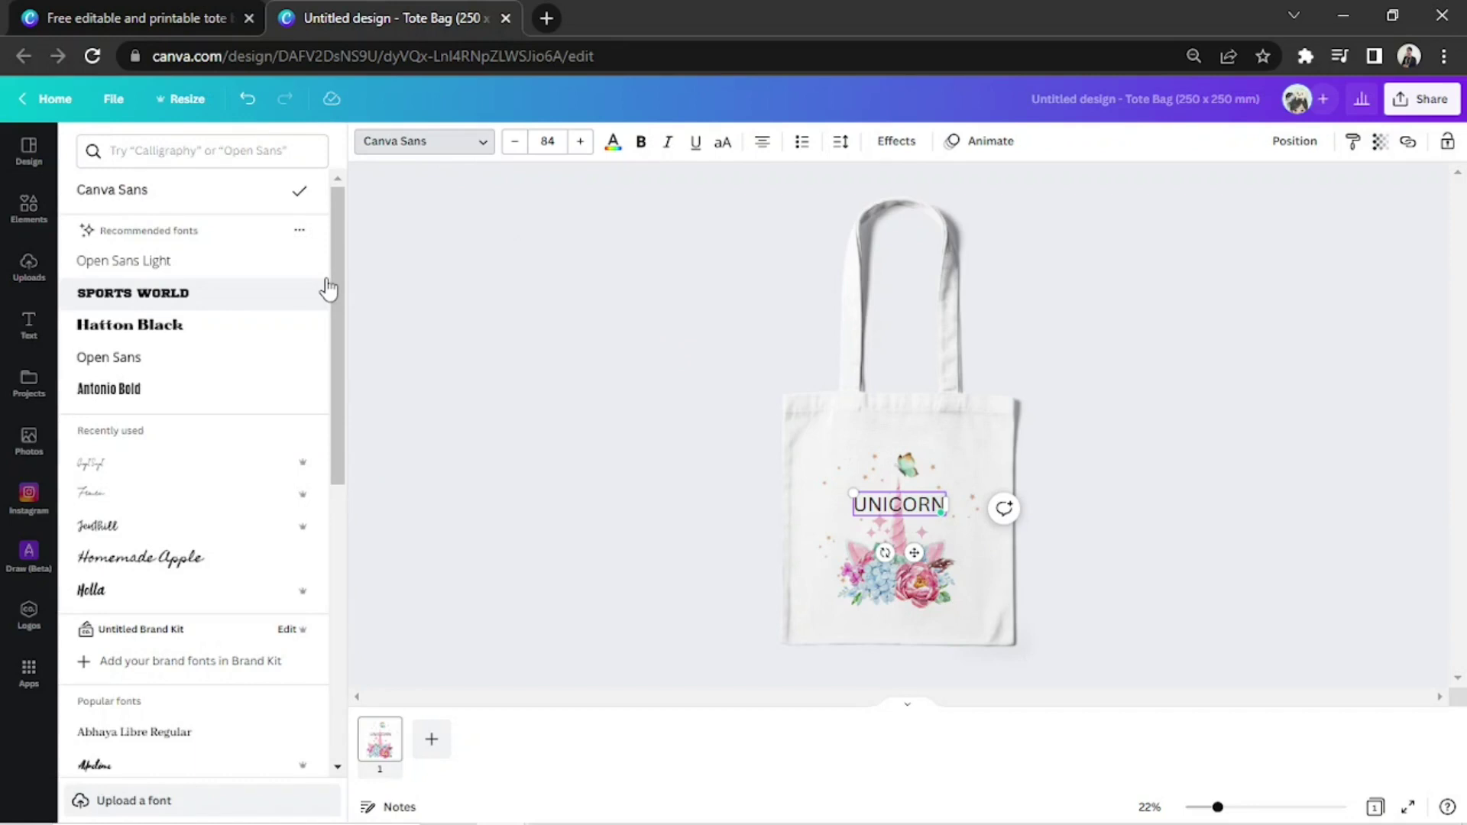
# Browse the font list's style categories for a script font.
pyautogui.scroll(-7, 329, 289)
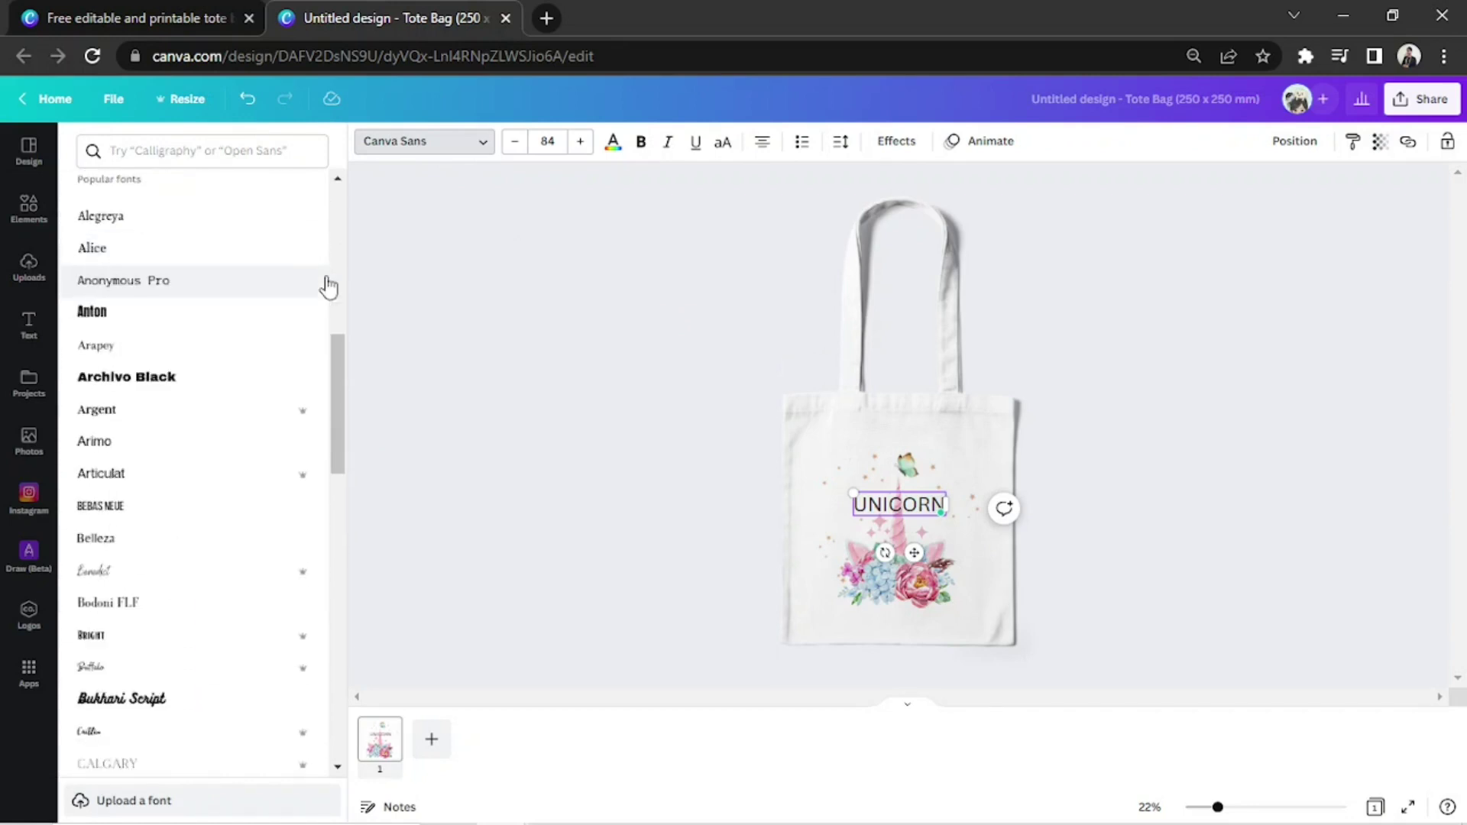
pyautogui.scroll(7, 328, 288)
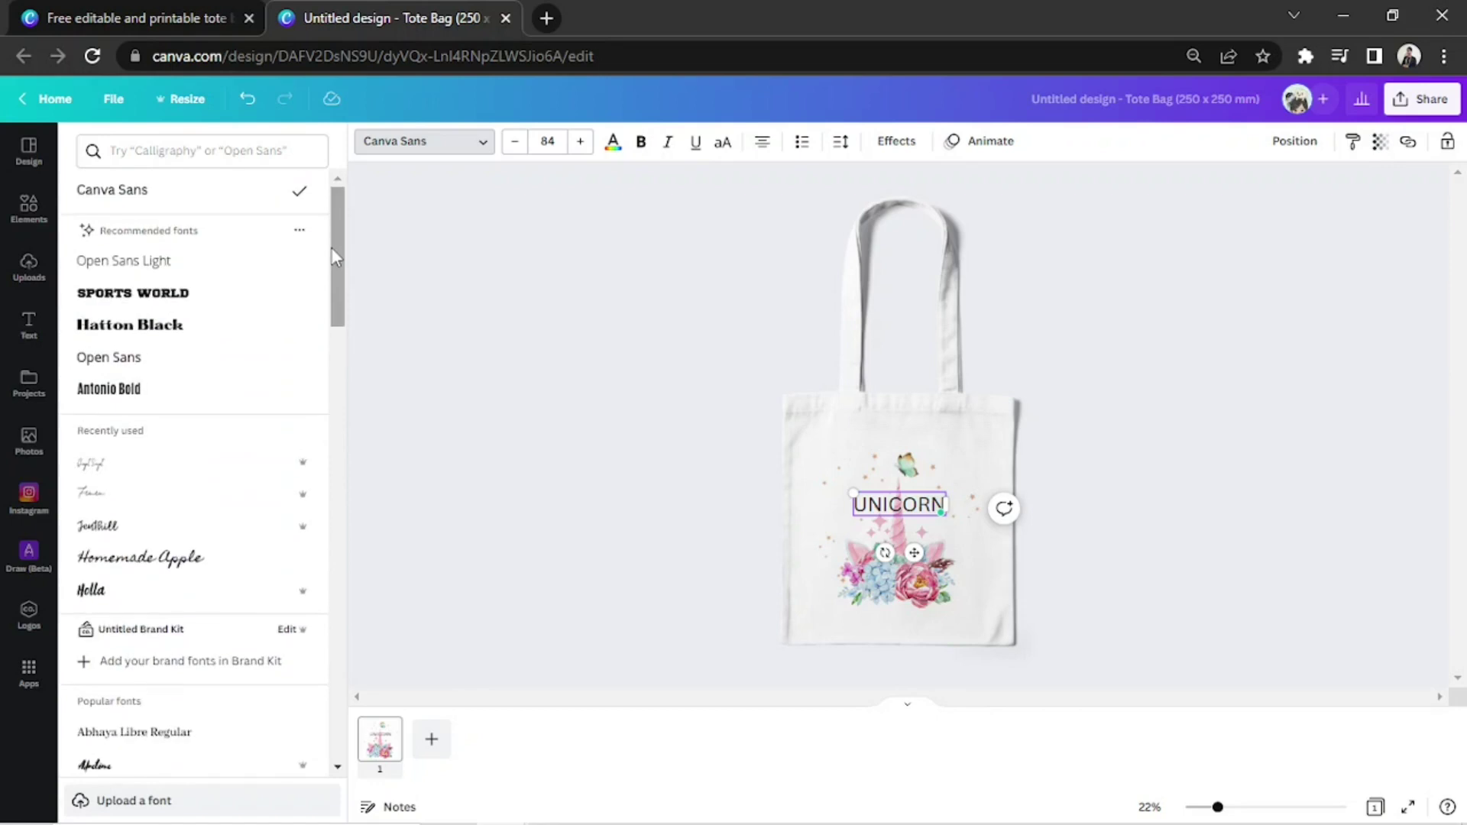
pyautogui.click(281, 141)
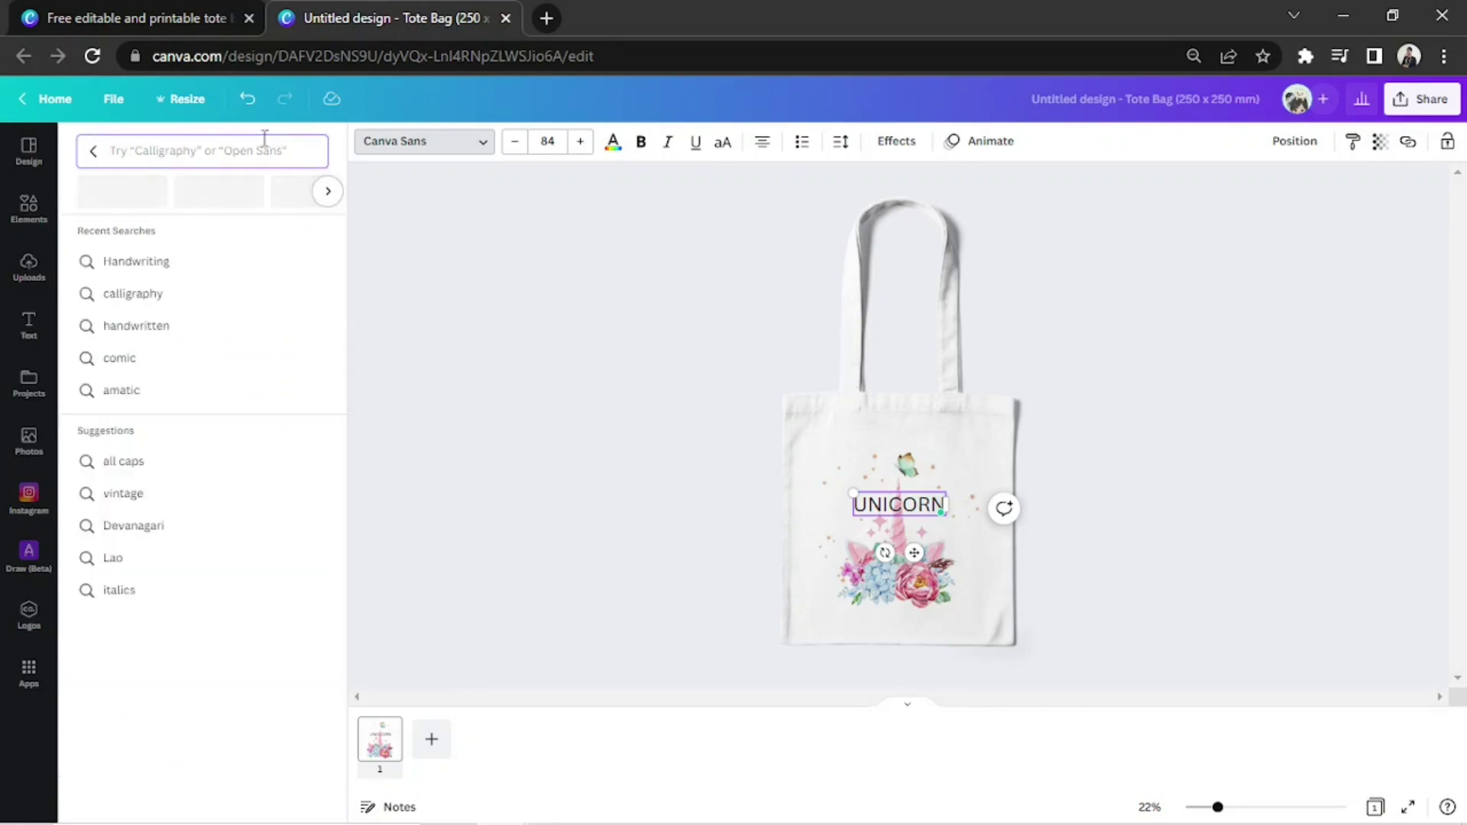
pyautogui.click(327, 192)
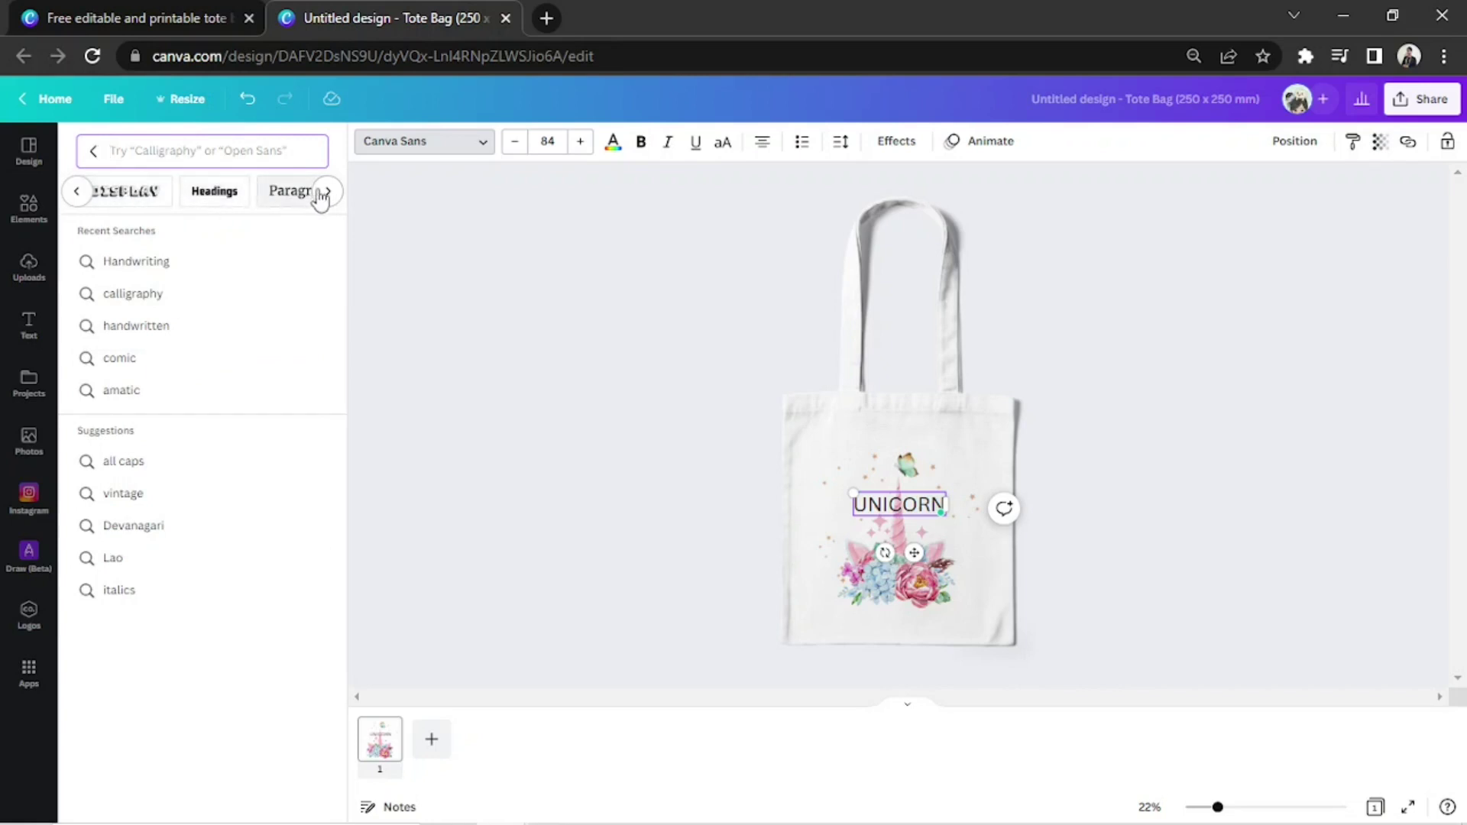
pyautogui.click(324, 194)
pyautogui.click(328, 197)
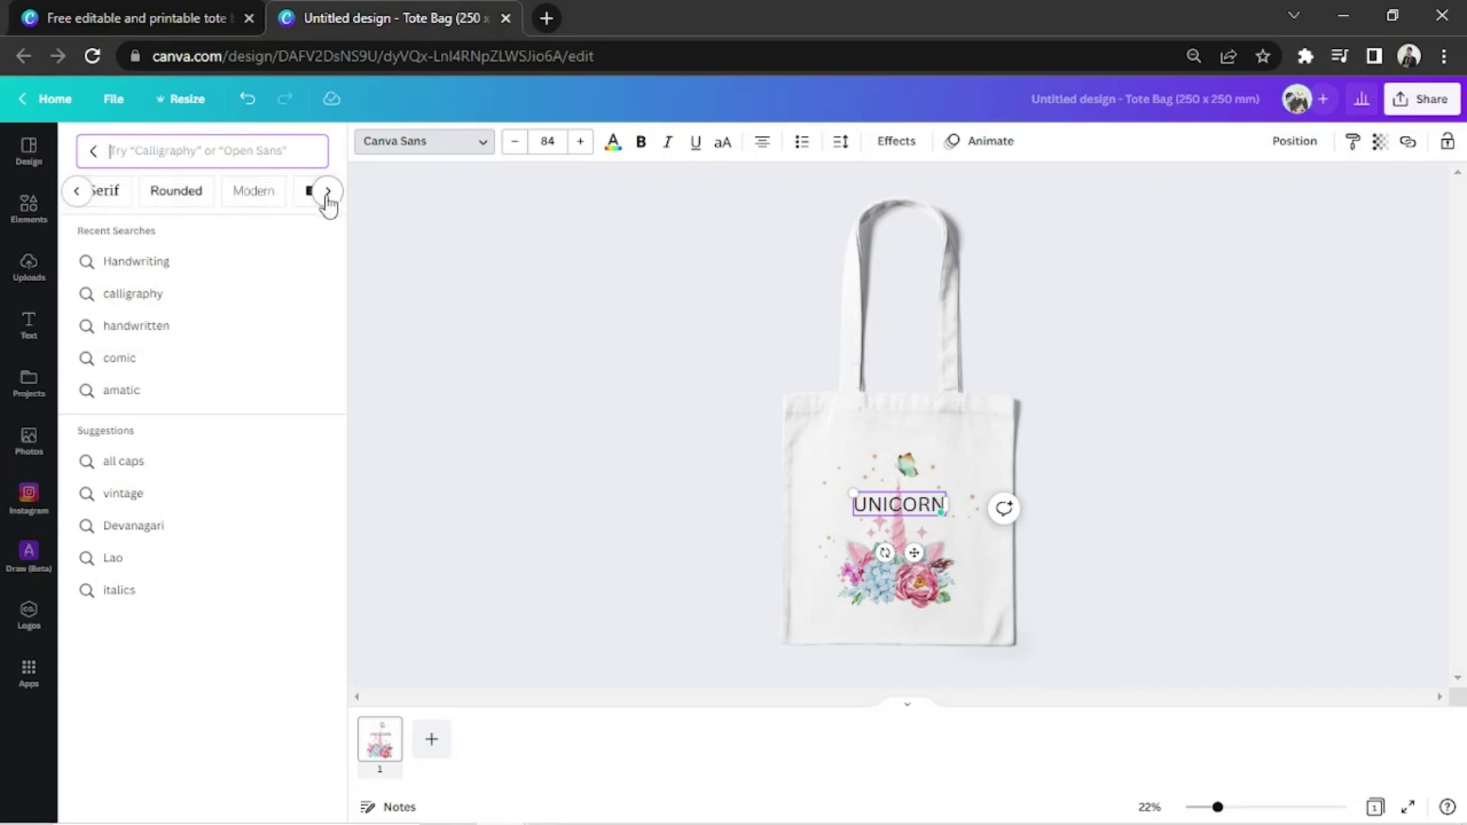
pyautogui.click(328, 197)
pyautogui.click(325, 194)
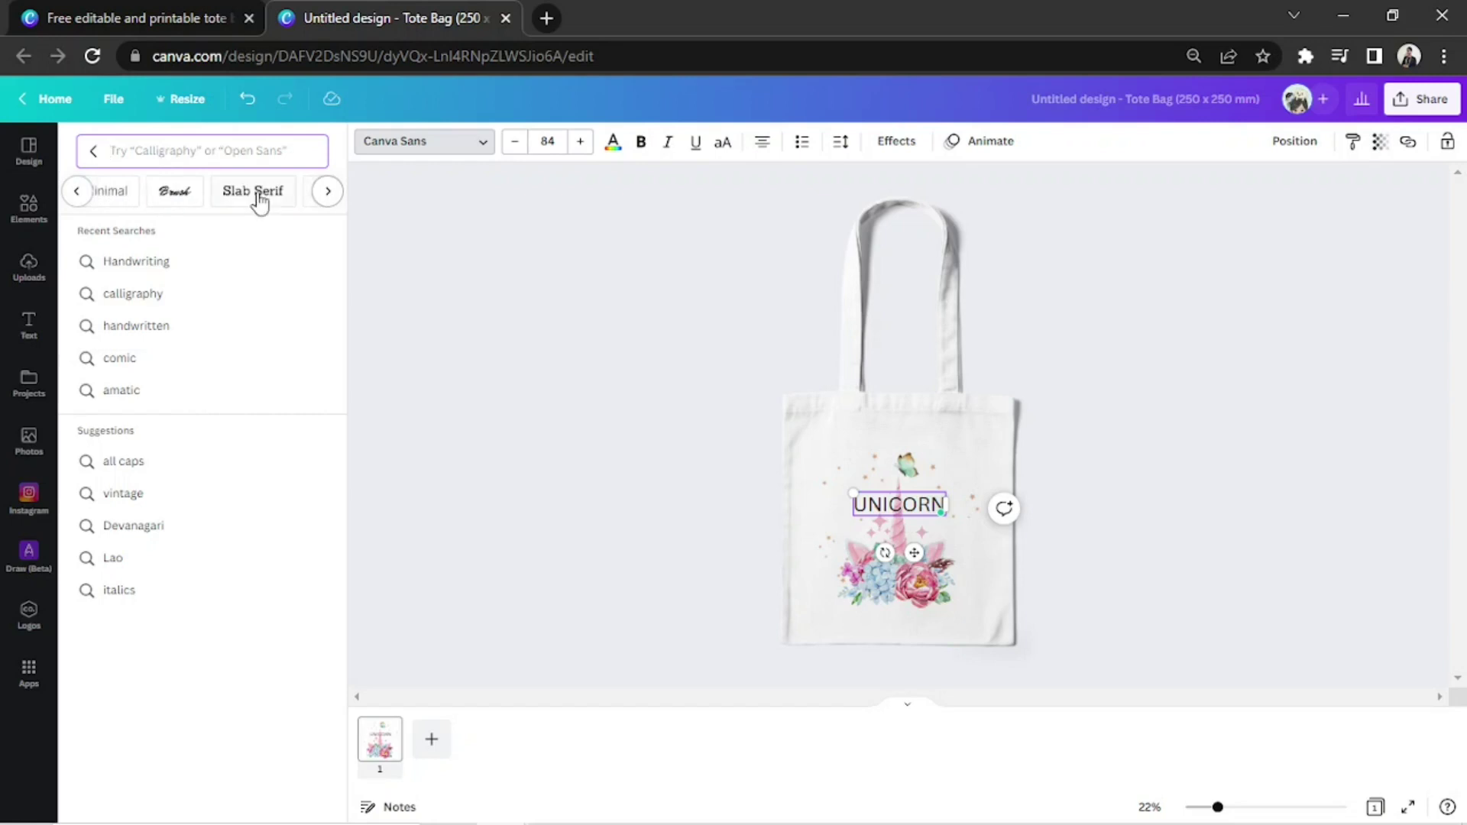
pyautogui.click(327, 191)
pyautogui.click(327, 191)
pyautogui.click(327, 191)
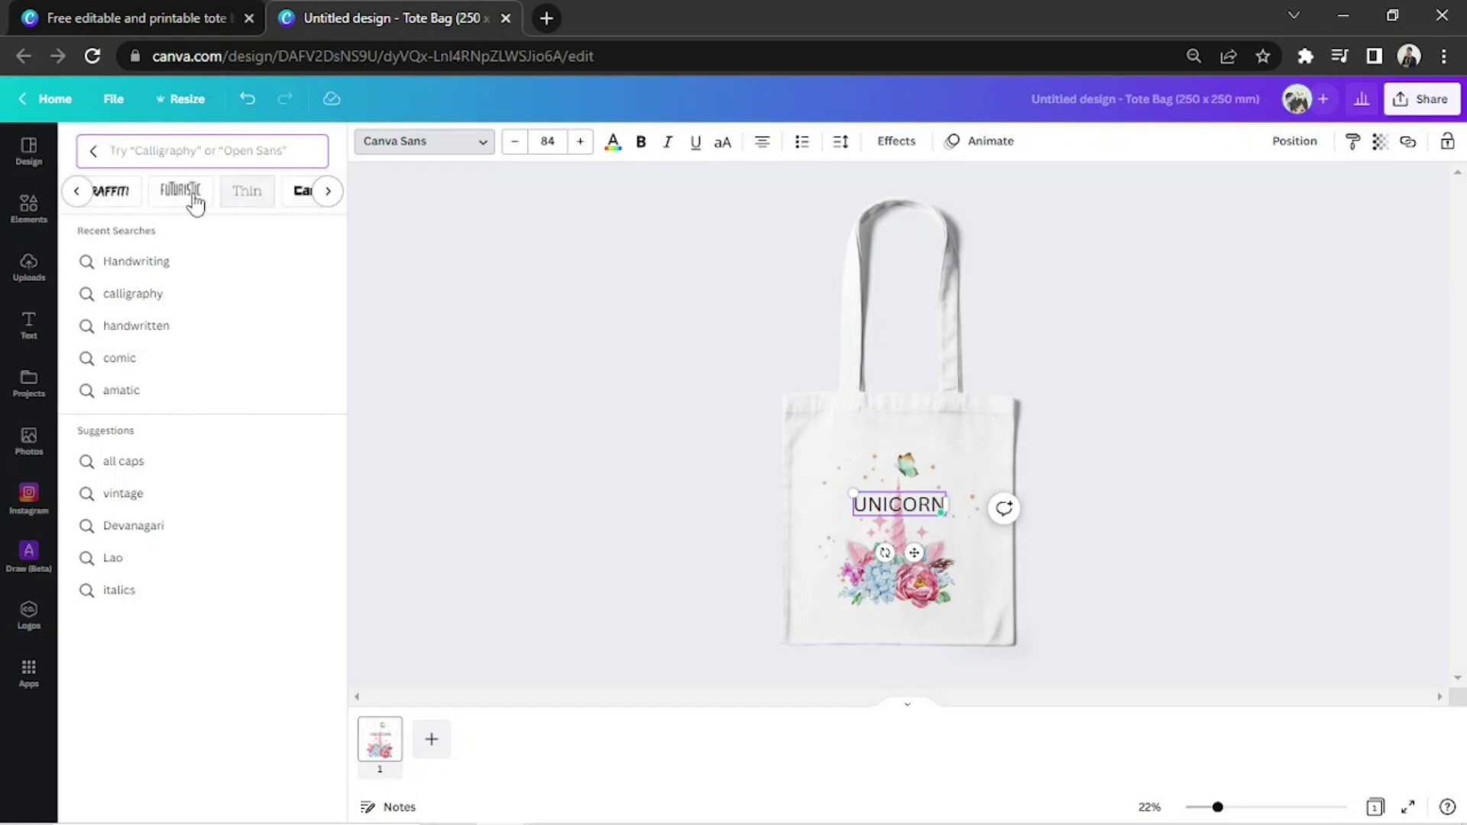
pyautogui.click(328, 195)
pyautogui.click(329, 195)
pyautogui.click(329, 195)
pyautogui.click(78, 196)
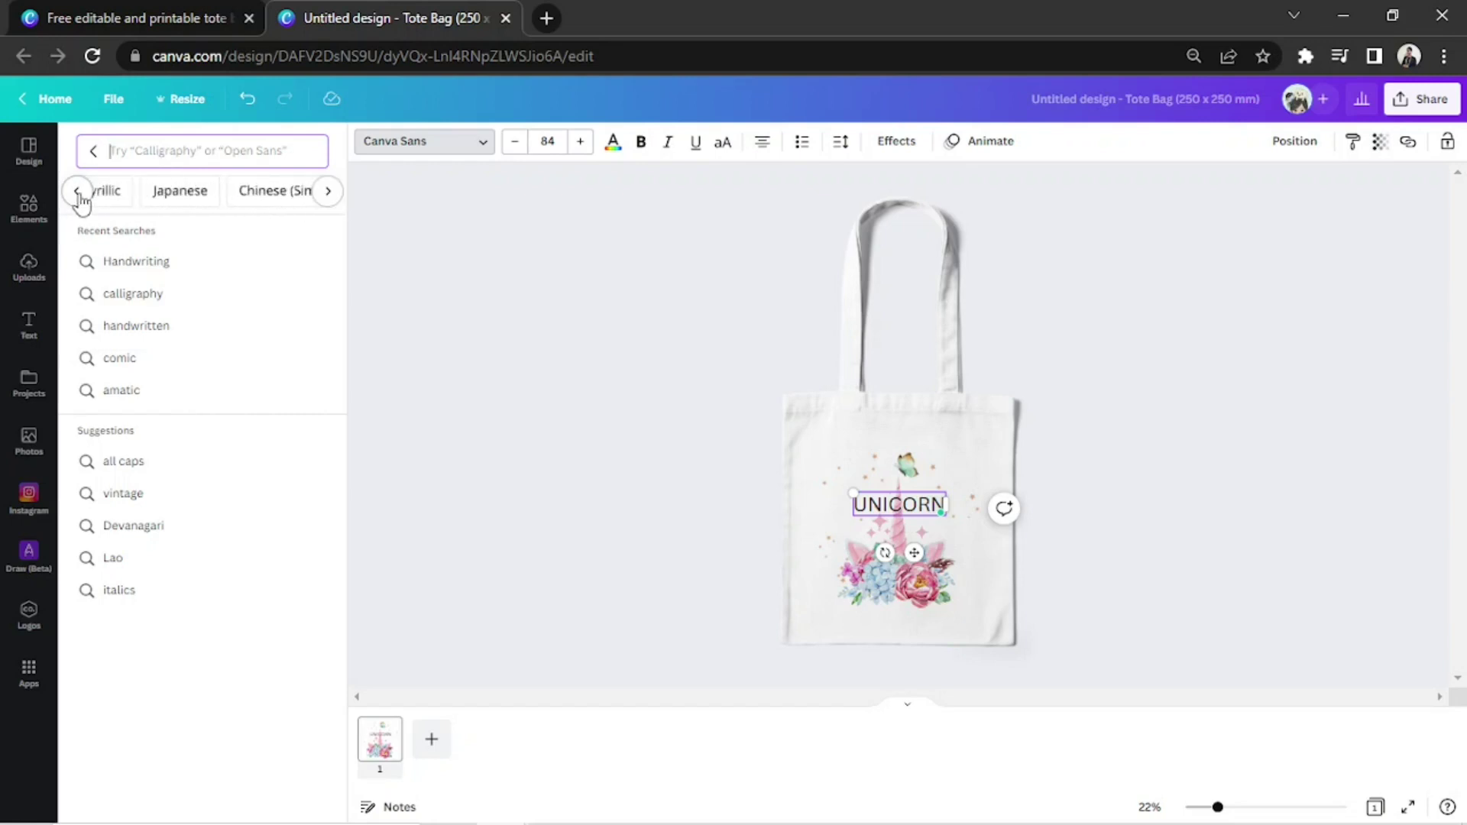
pyautogui.click(78, 197)
pyautogui.click(78, 196)
# Apply the Malibu calligraphy font and retype the title as 'Unicorn'.
pyautogui.write('c')
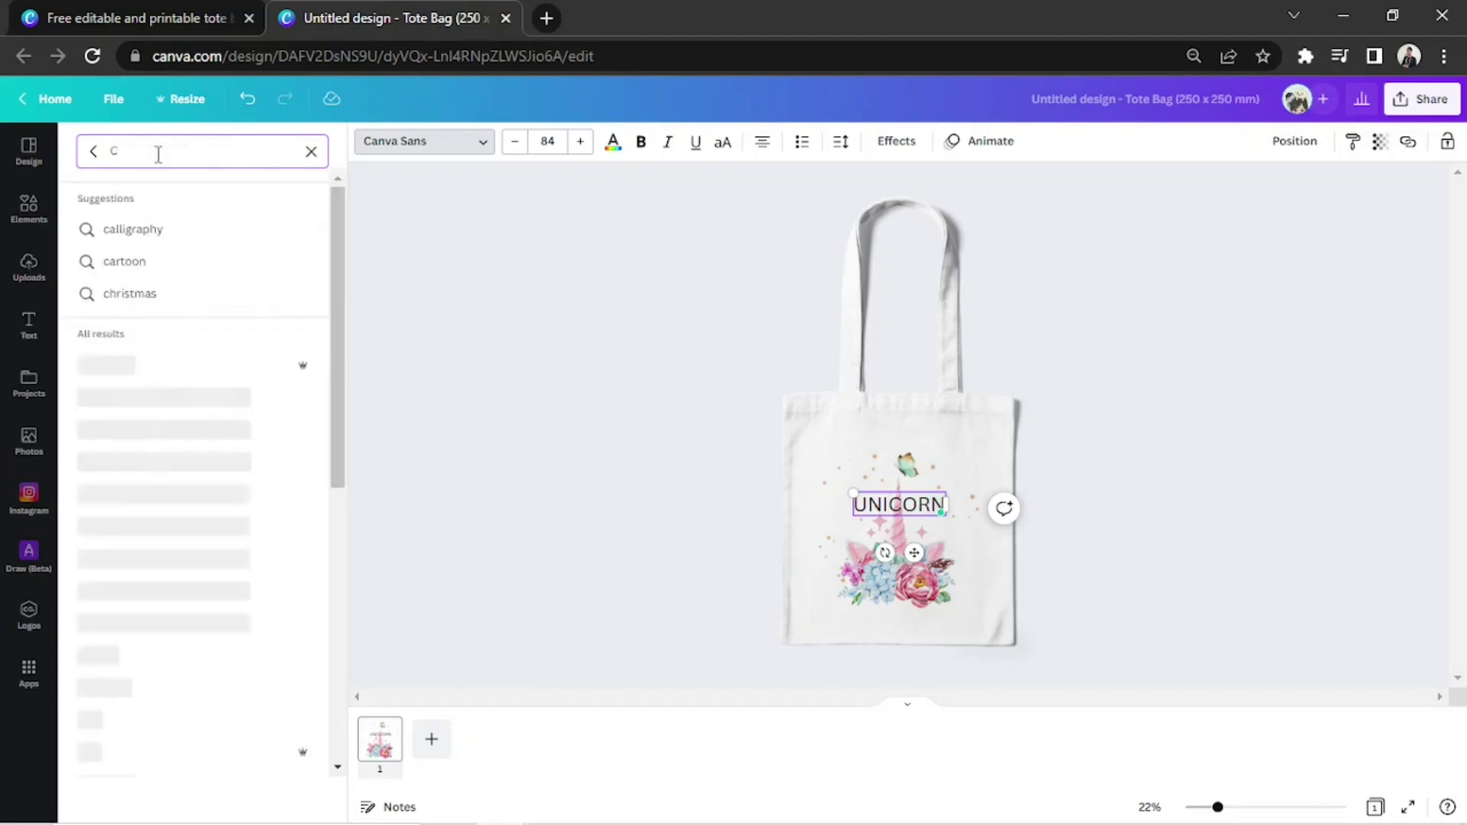
pyautogui.click(158, 227)
pyautogui.click(202, 263)
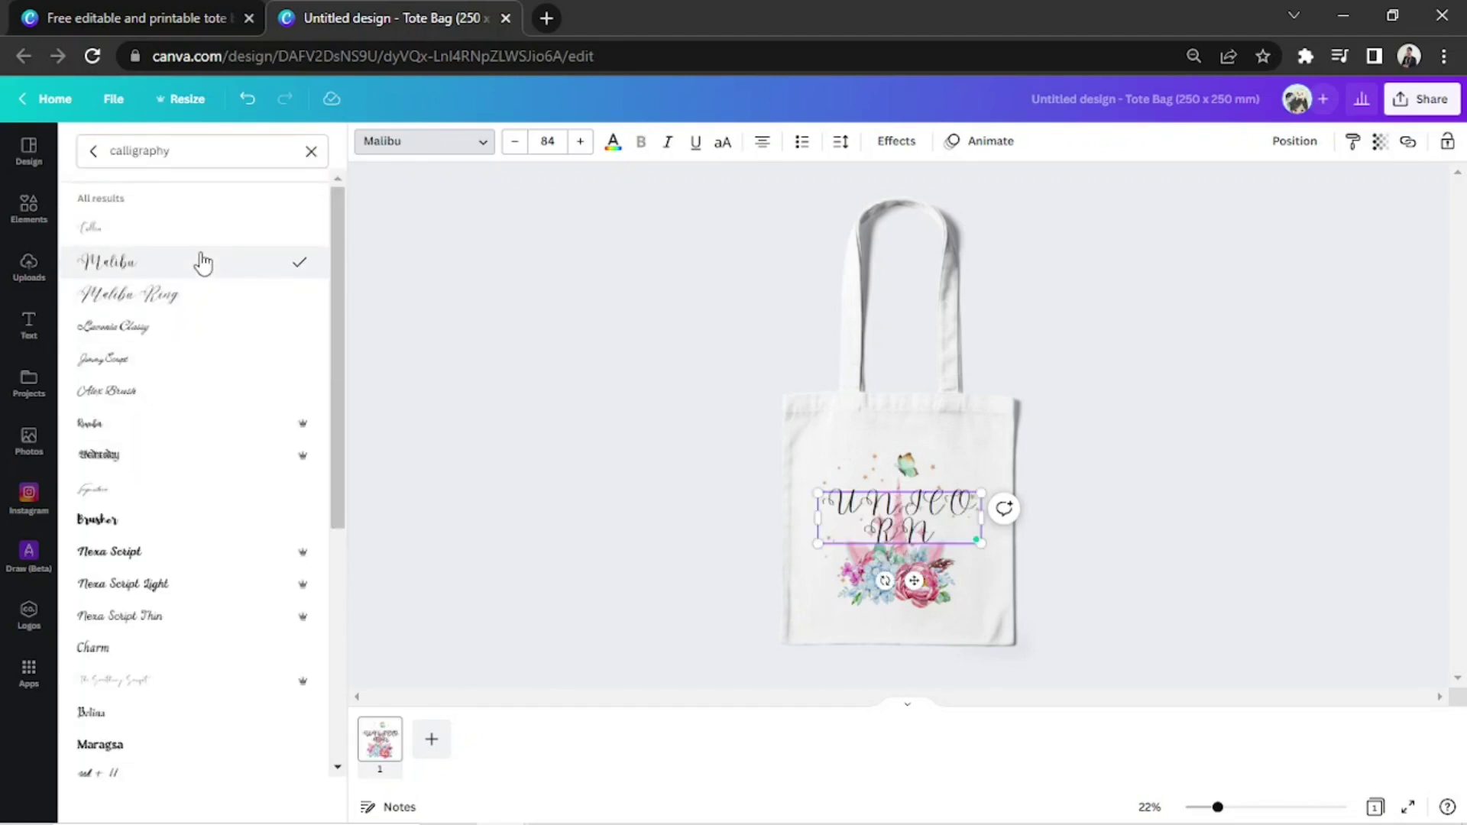
pyautogui.doubleClick(893, 508)
pyautogui.write('Unicorn')
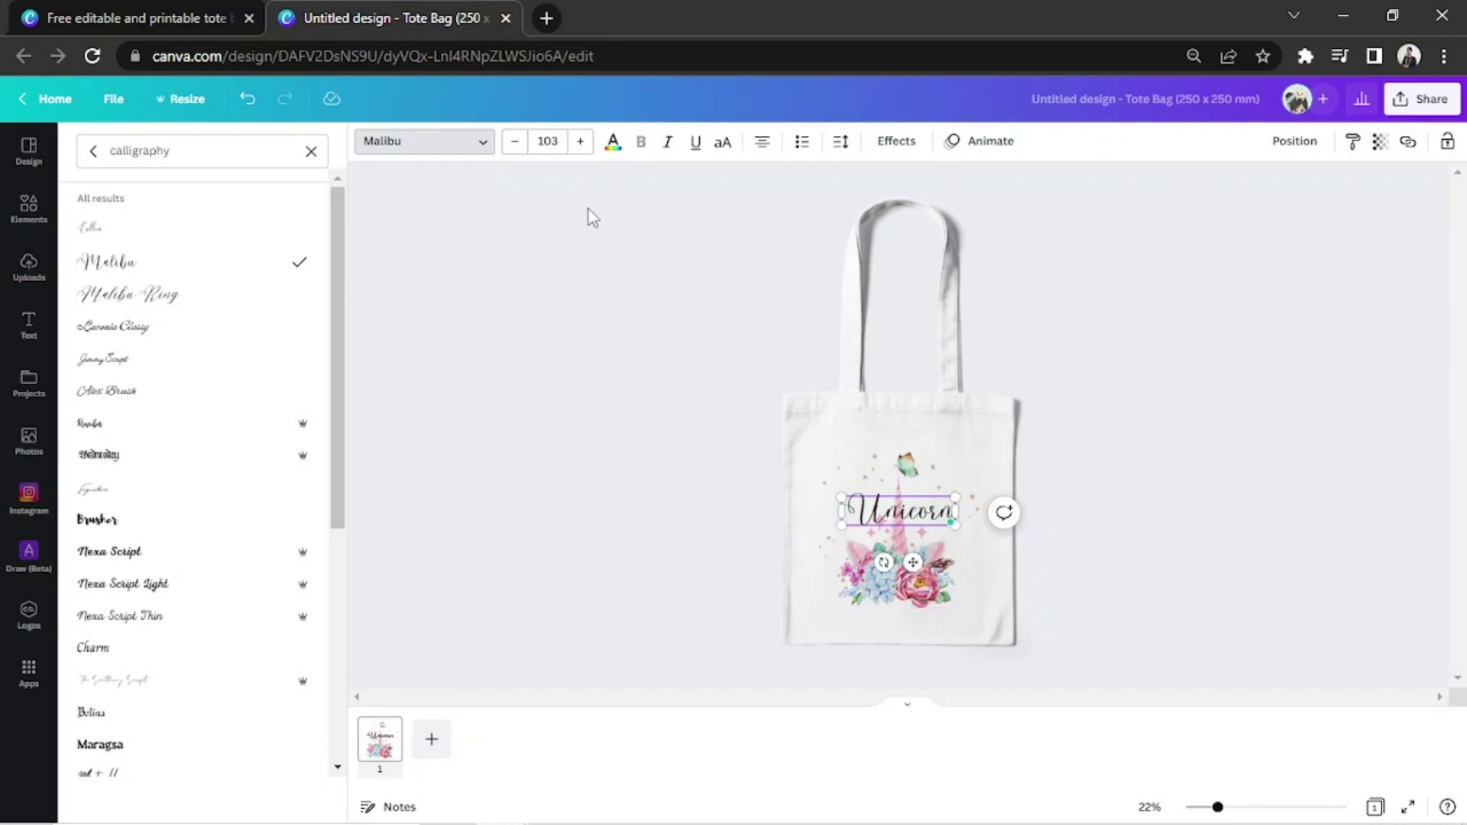
# Try pink, white, dark brown and gold, then colour the Unicorn text brown.
pyautogui.click(616, 145)
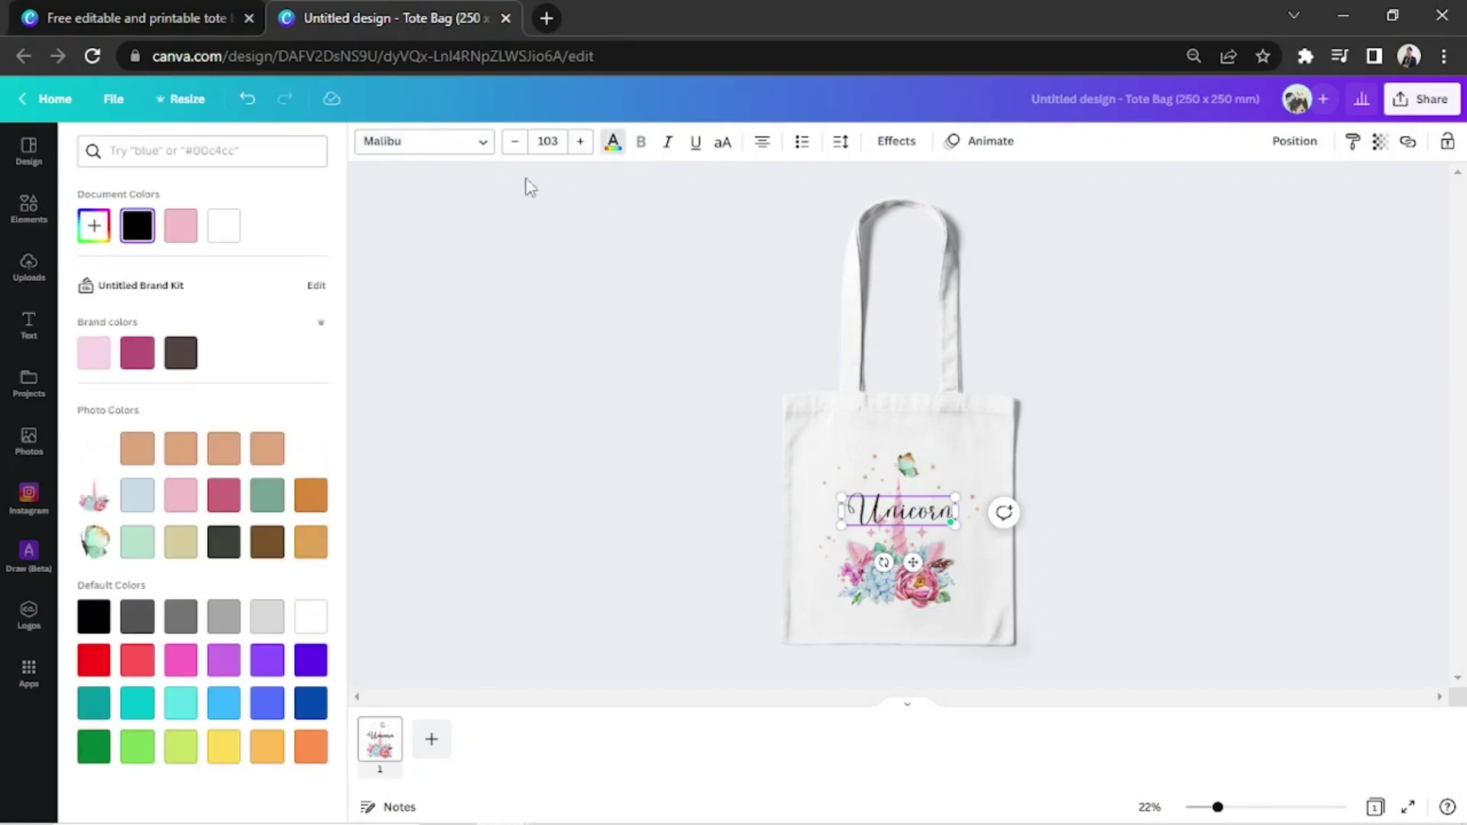
pyautogui.click(178, 237)
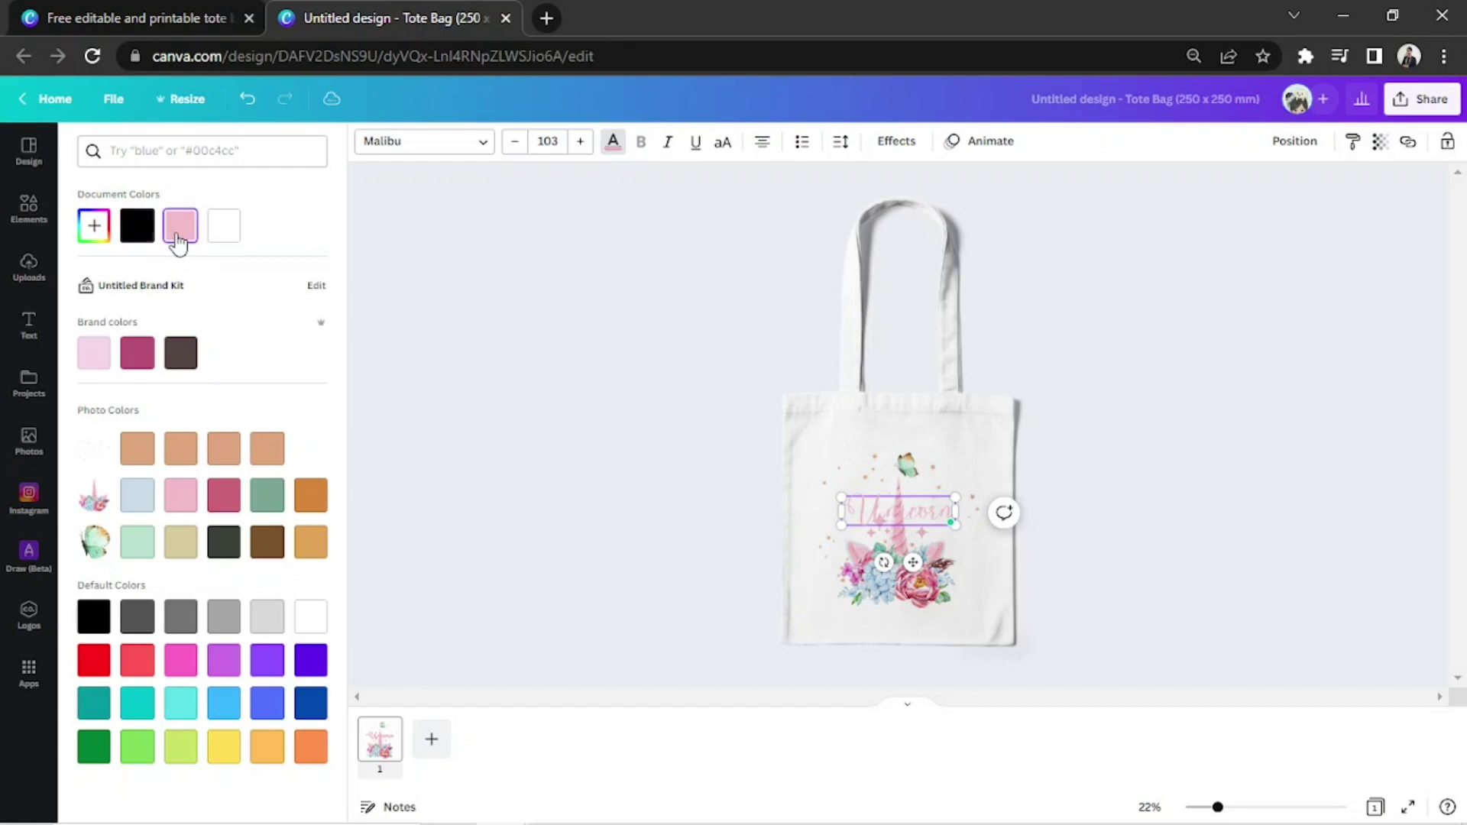
pyautogui.click(223, 227)
pyautogui.click(180, 353)
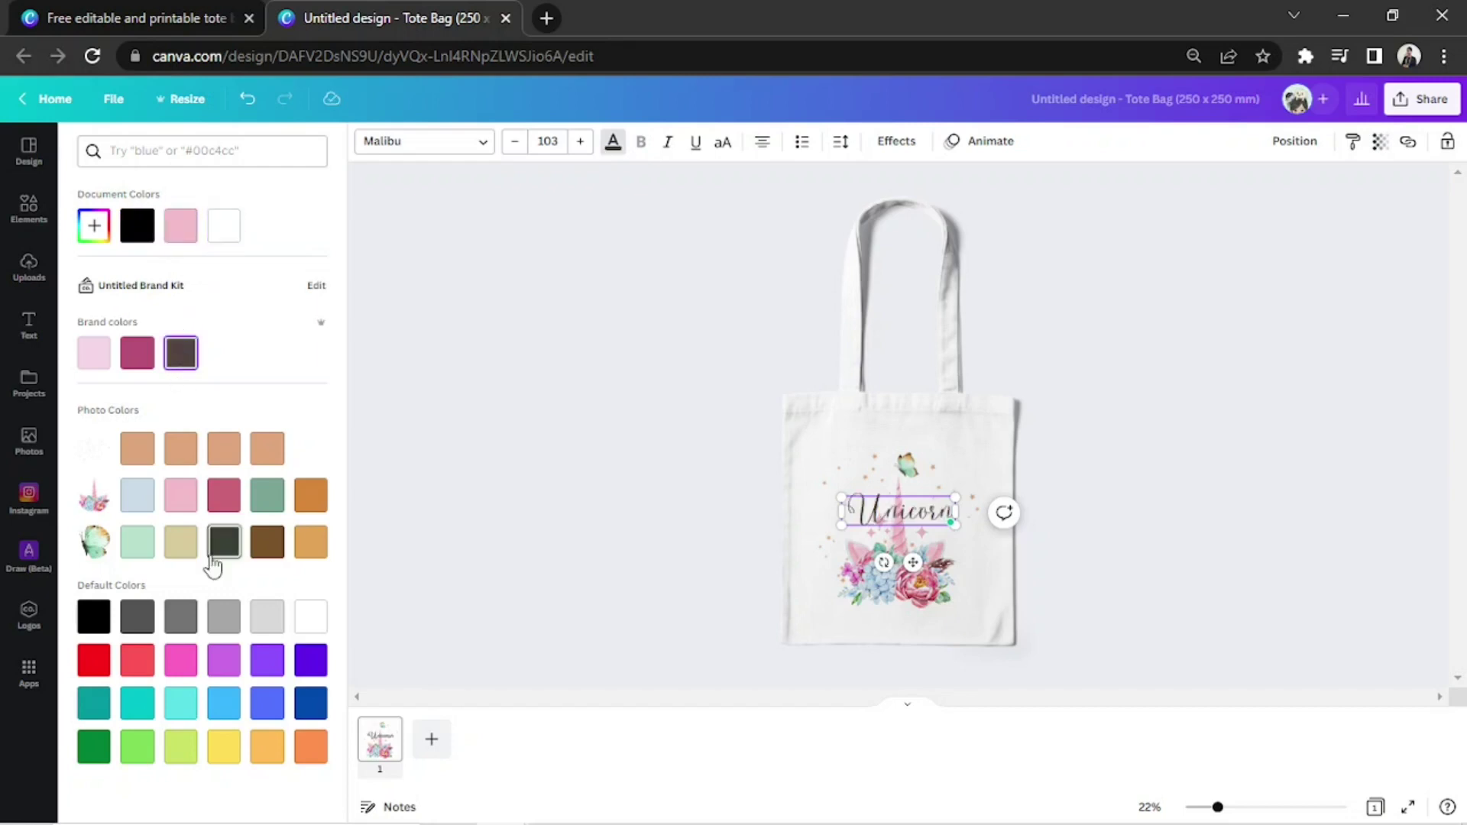
pyautogui.click(311, 541)
pyautogui.click(268, 549)
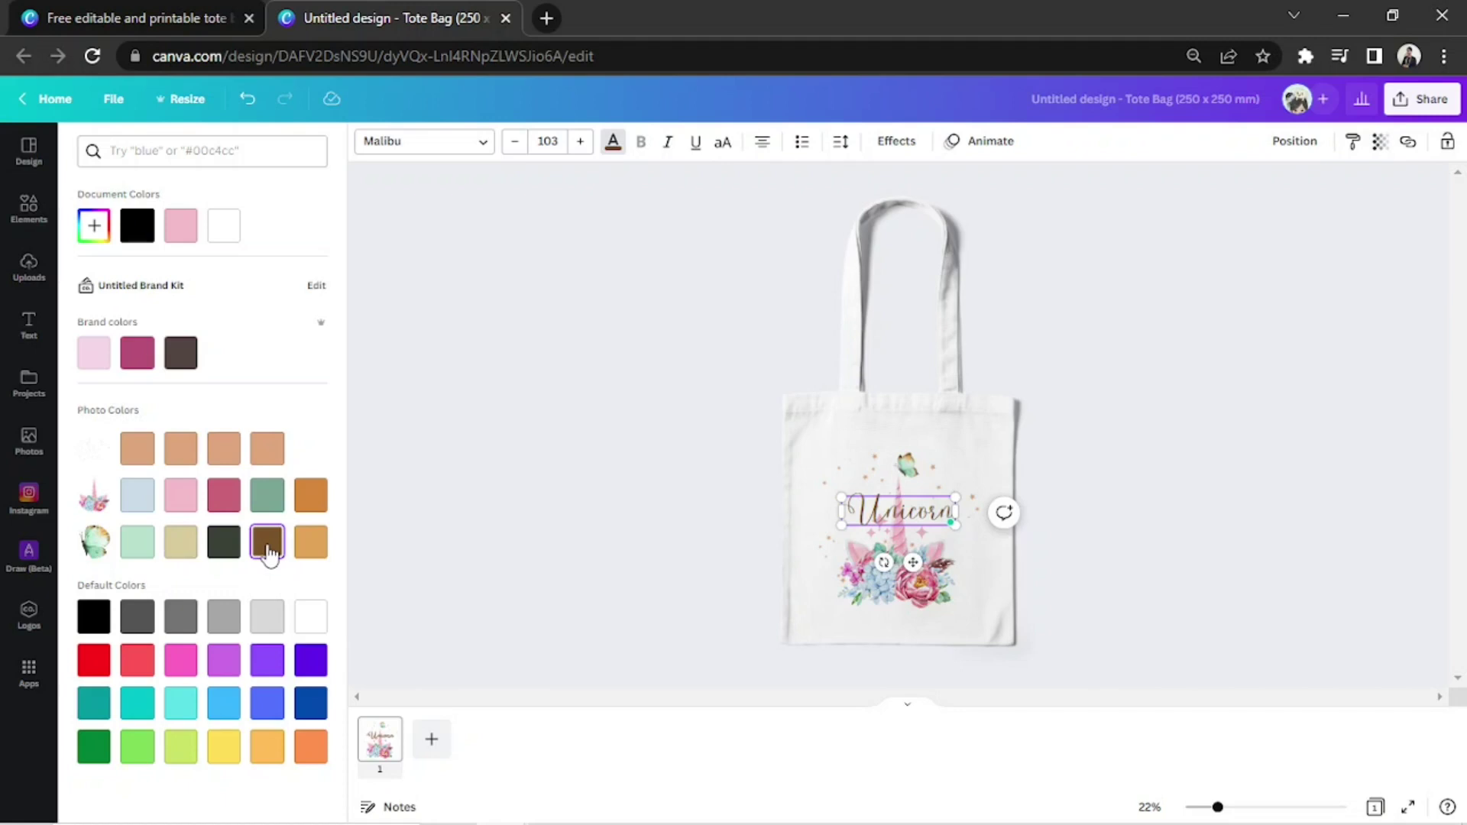
pyautogui.click(892, 151)
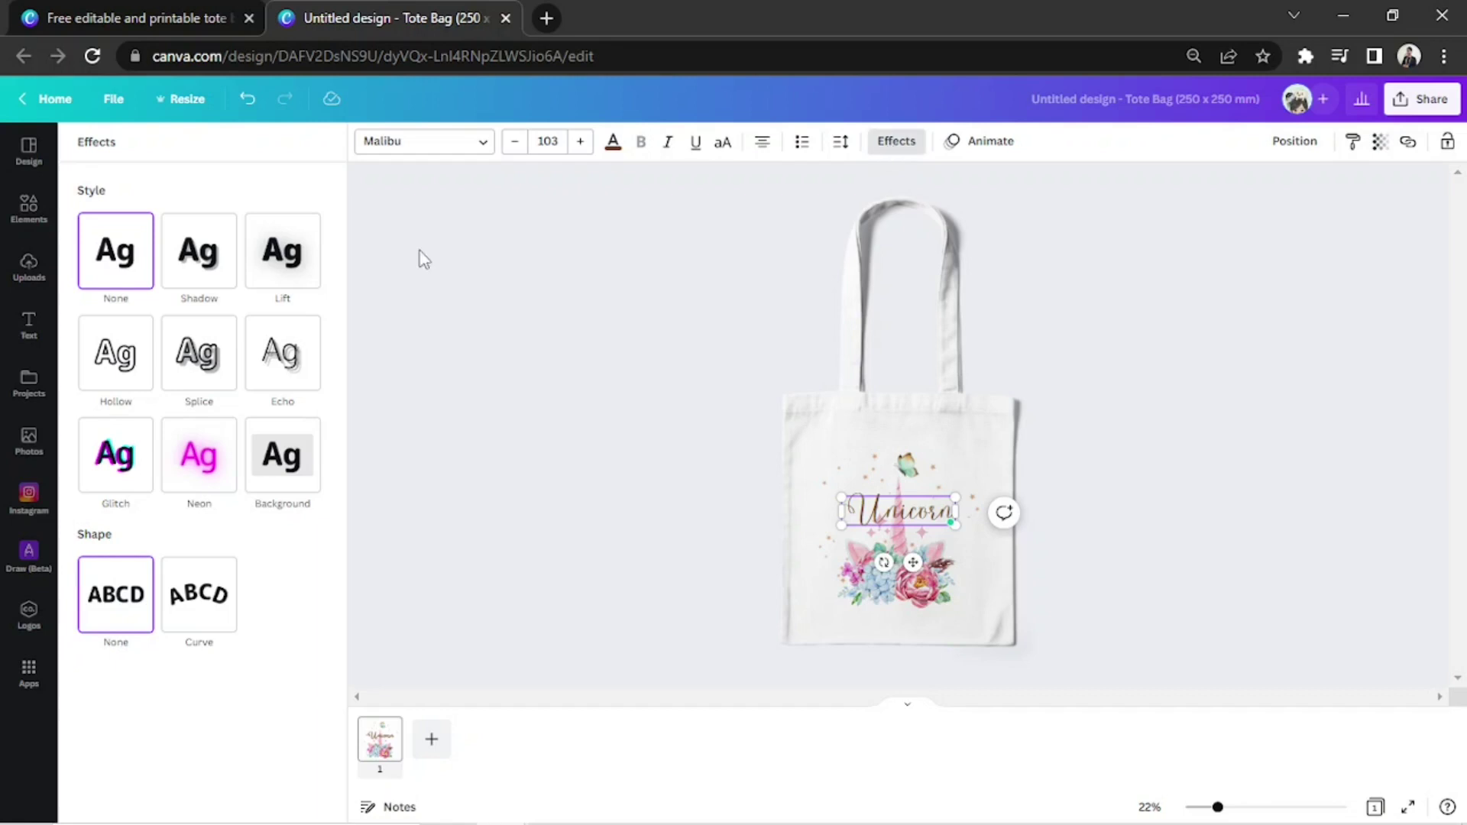
# Preview Lift, Hollow, Splice, Echo, Glitch, Neon and Background effects on the text.
pyautogui.click(310, 267)
pyautogui.click(109, 386)
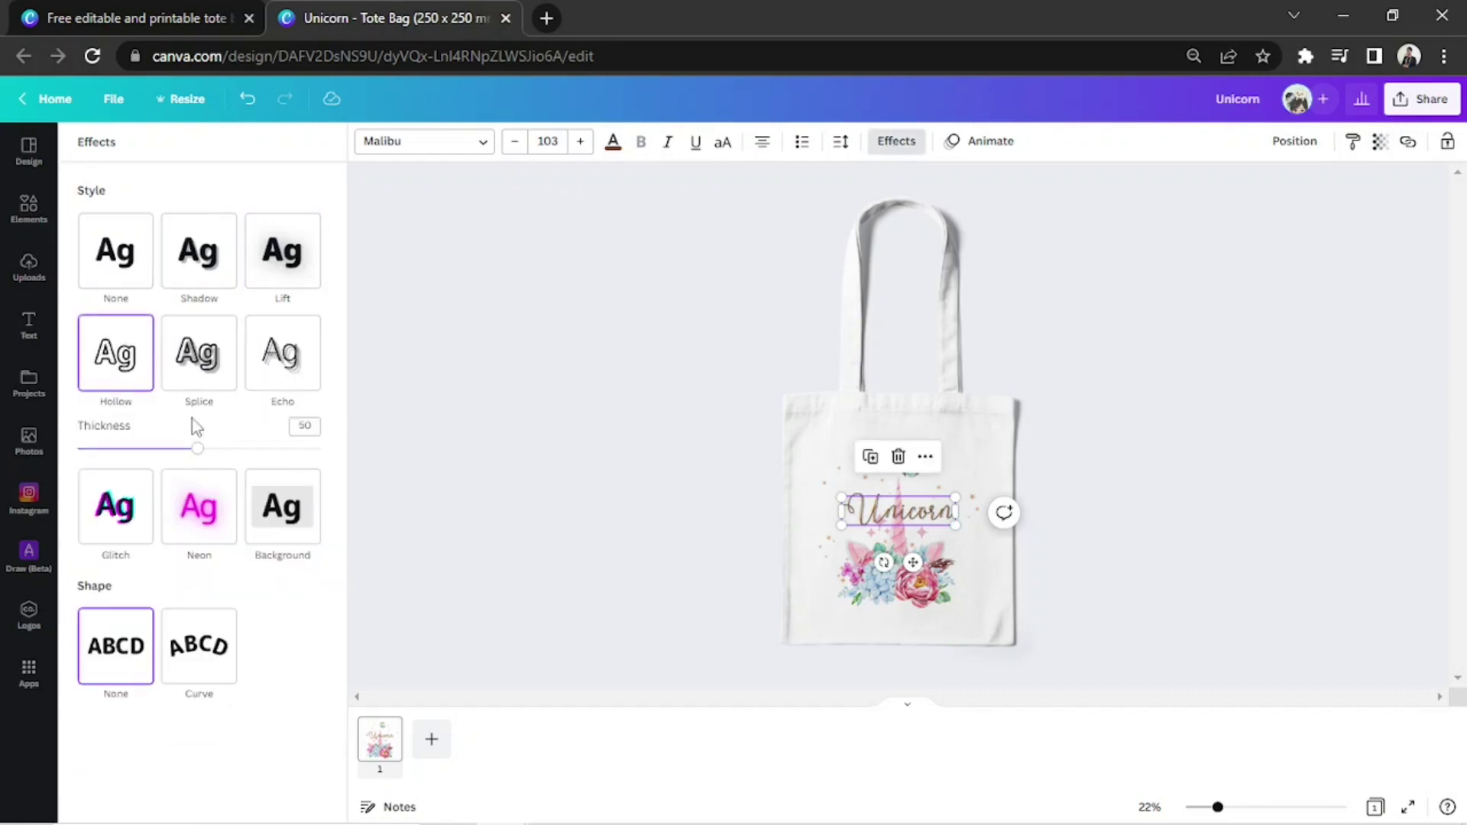
pyautogui.click(197, 353)
pyautogui.click(282, 353)
pyautogui.click(126, 579)
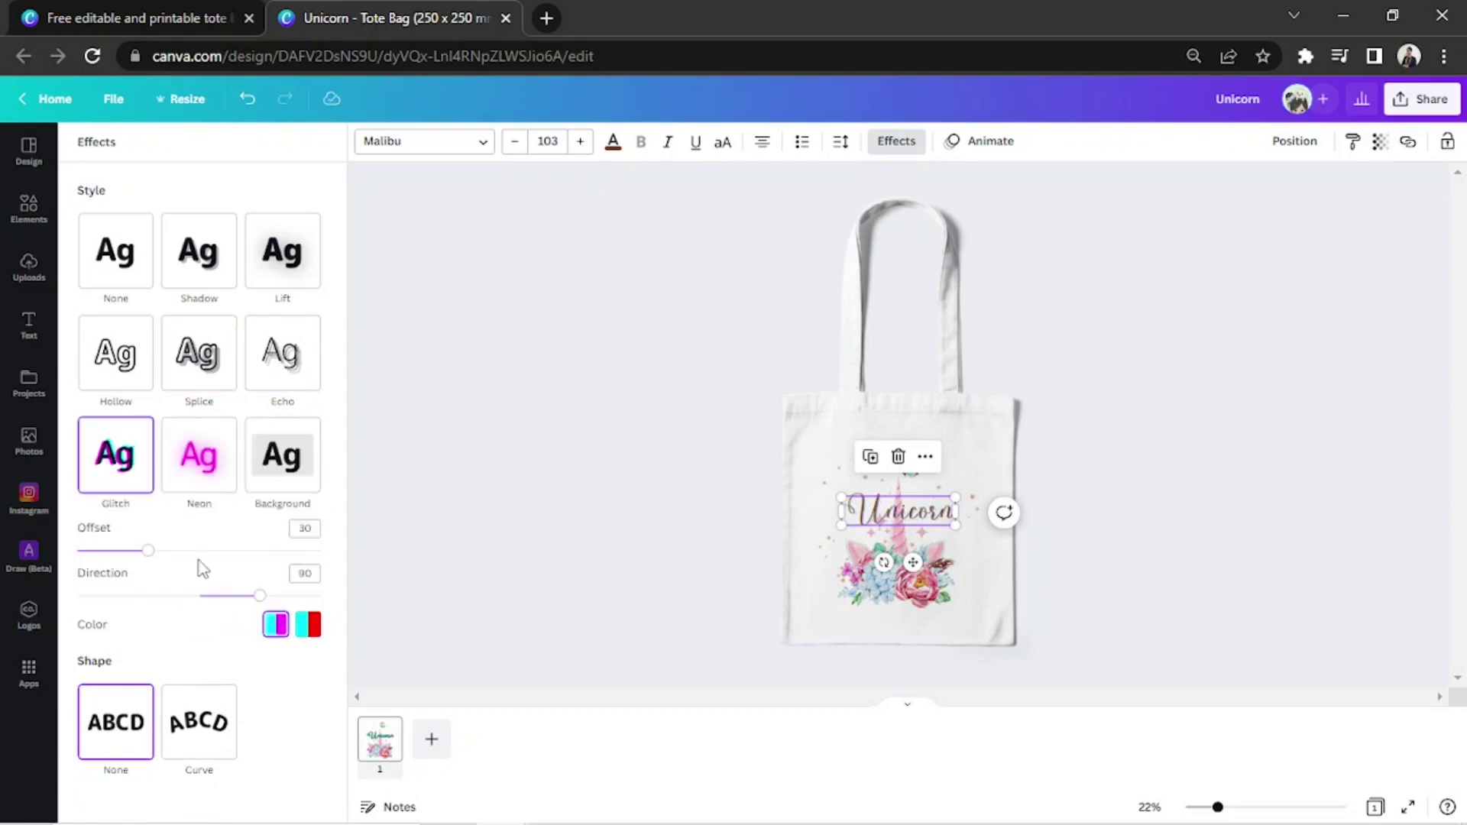
pyautogui.click(205, 459)
pyautogui.click(290, 469)
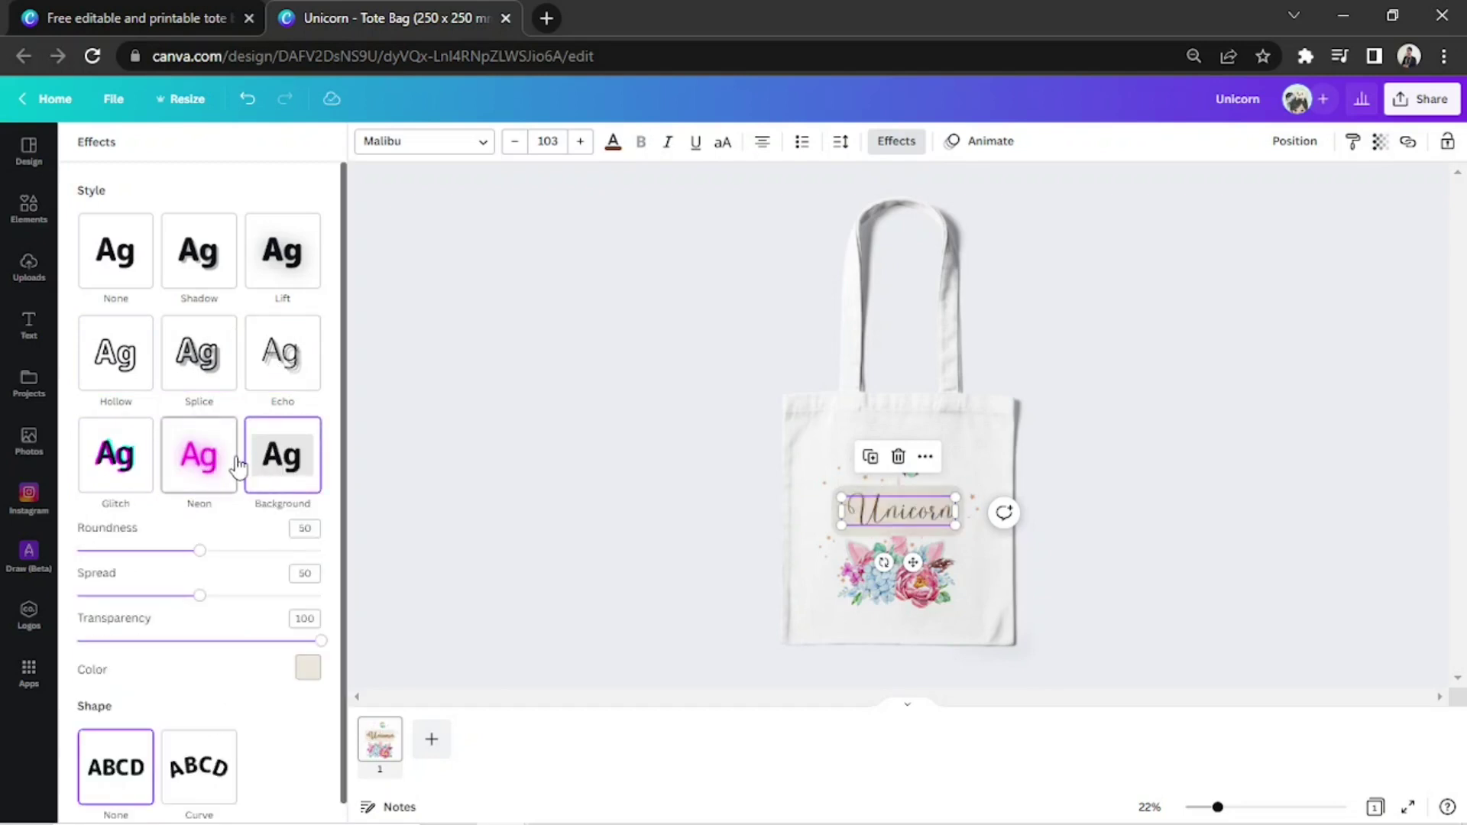
pyautogui.scroll(-1, 239, 465)
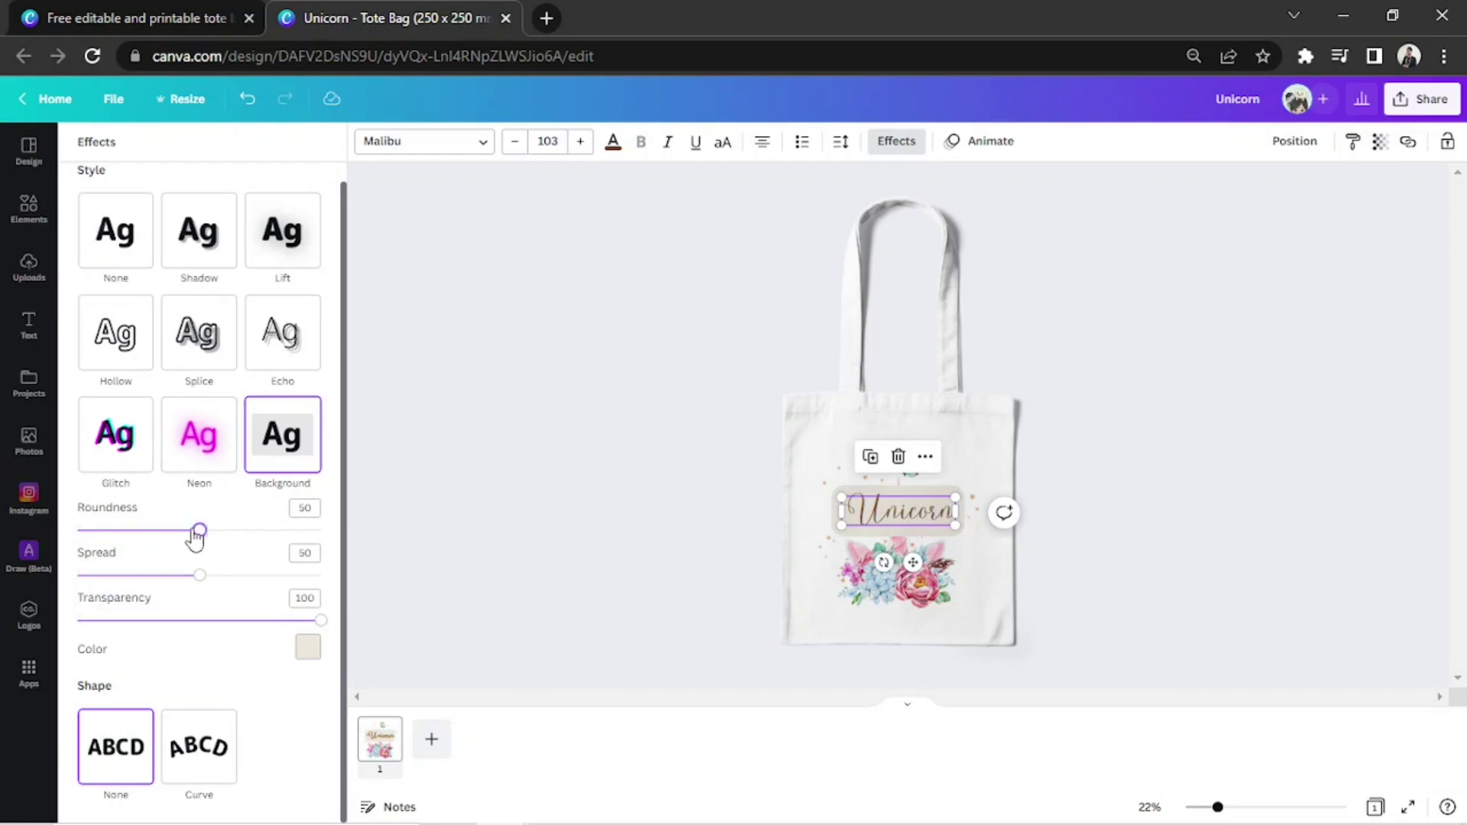
pyautogui.moveTo(197, 538); pyautogui.dragTo(77, 530)
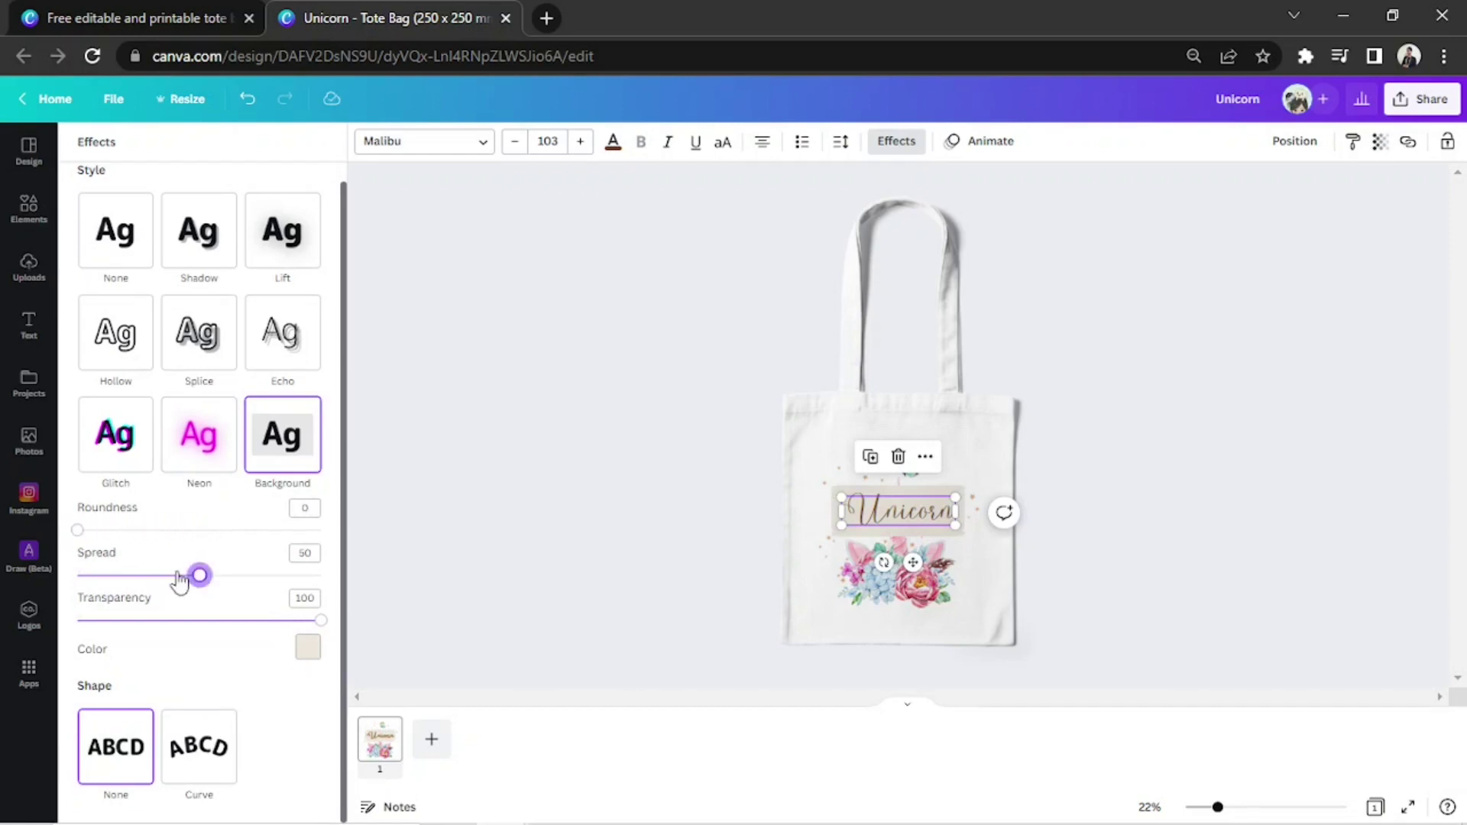
pyautogui.moveTo(179, 581); pyautogui.dragTo(34, 577)
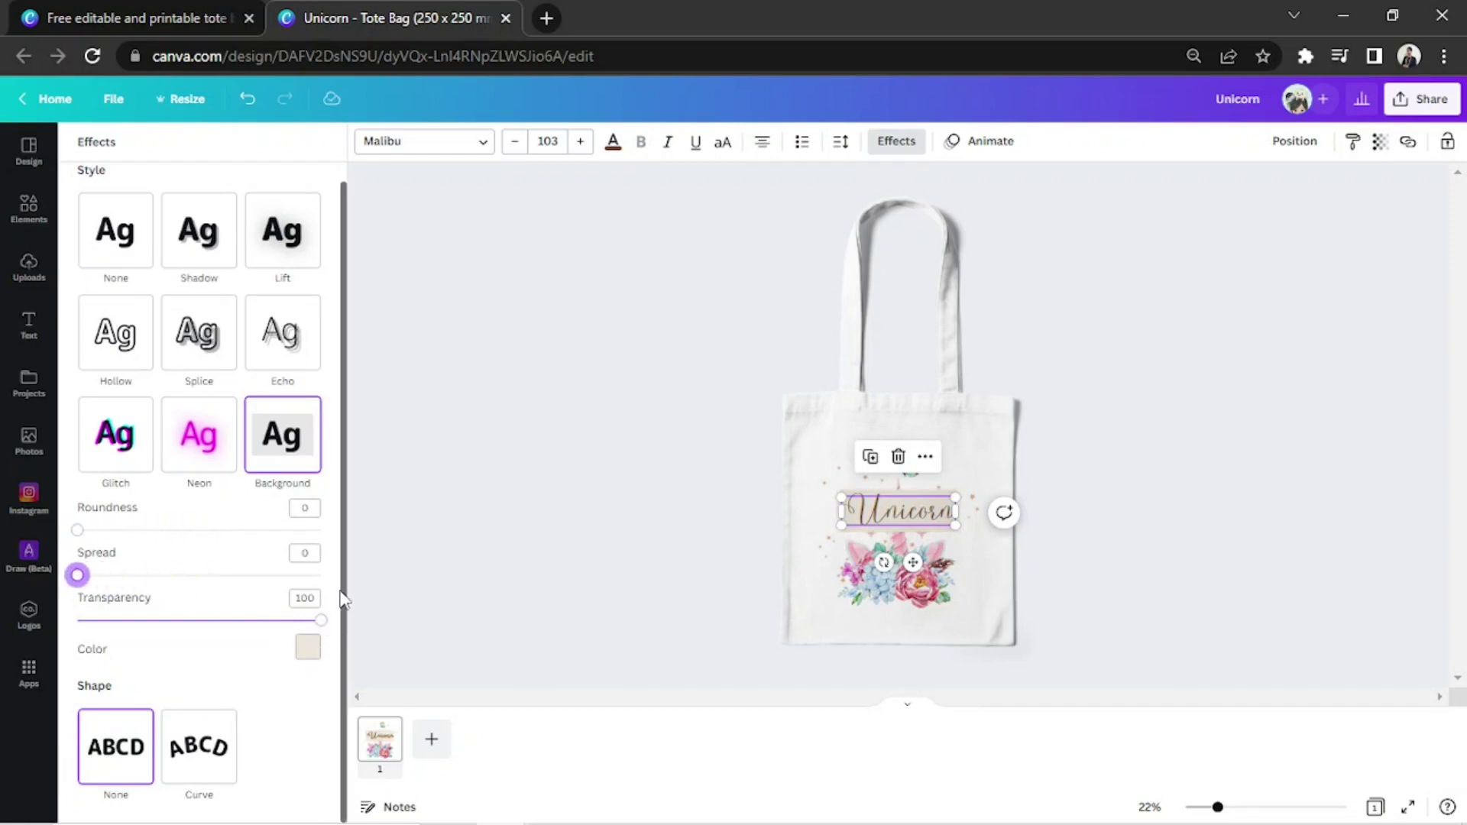
pyautogui.hotkey('ctrl', 'z')
pyautogui.hotkey('ctrl', 'z')
pyautogui.hotkey('ctrl', 'z')
pyautogui.hotkey('ctrl', 'z')
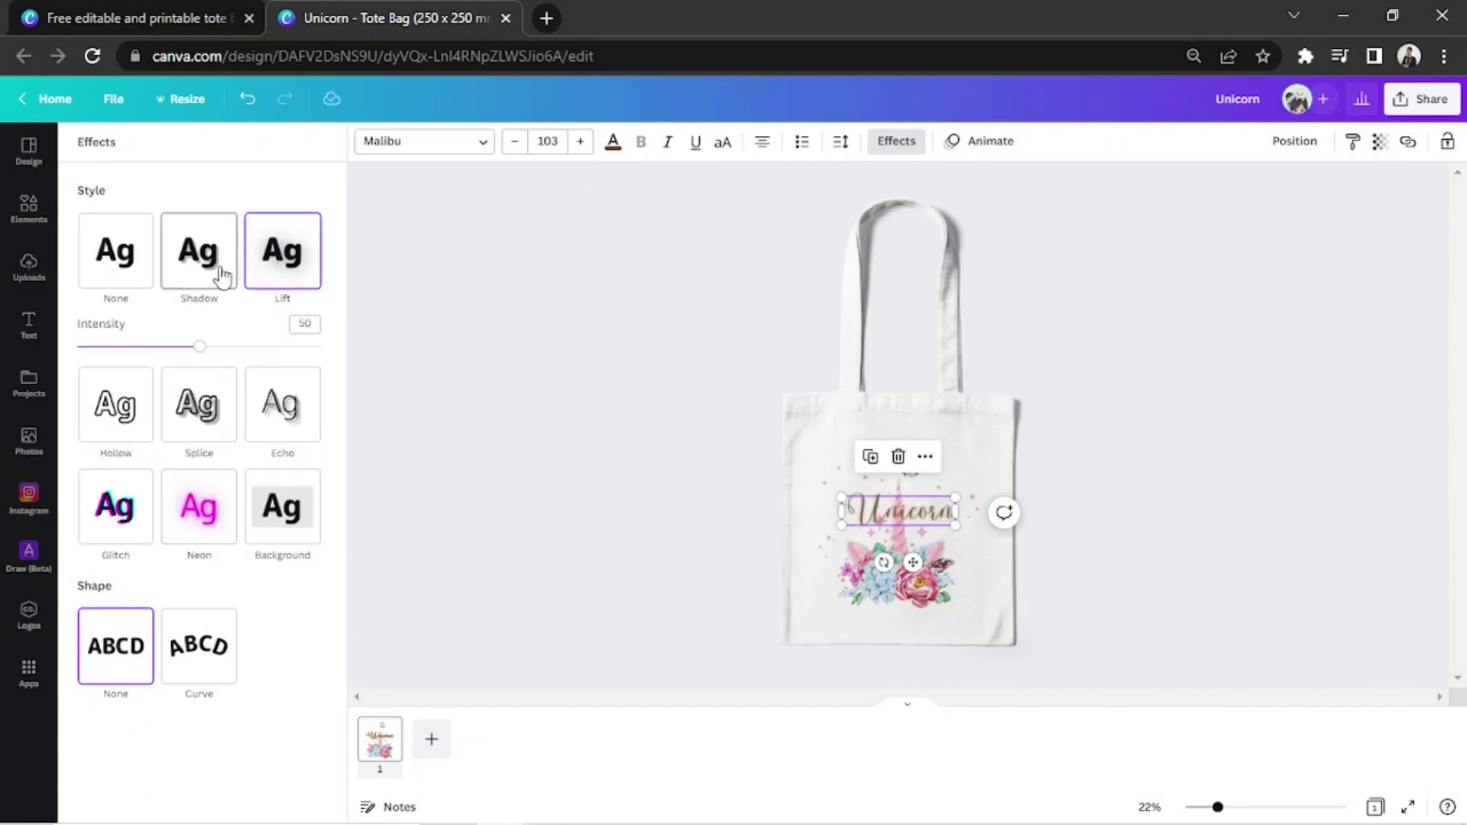
# Give the Unicorn text a Shadow with offset 100 and a Curve of 26.
pyautogui.click(217, 278)
pyautogui.moveTo(200, 347); pyautogui.dragTo(462, 347)
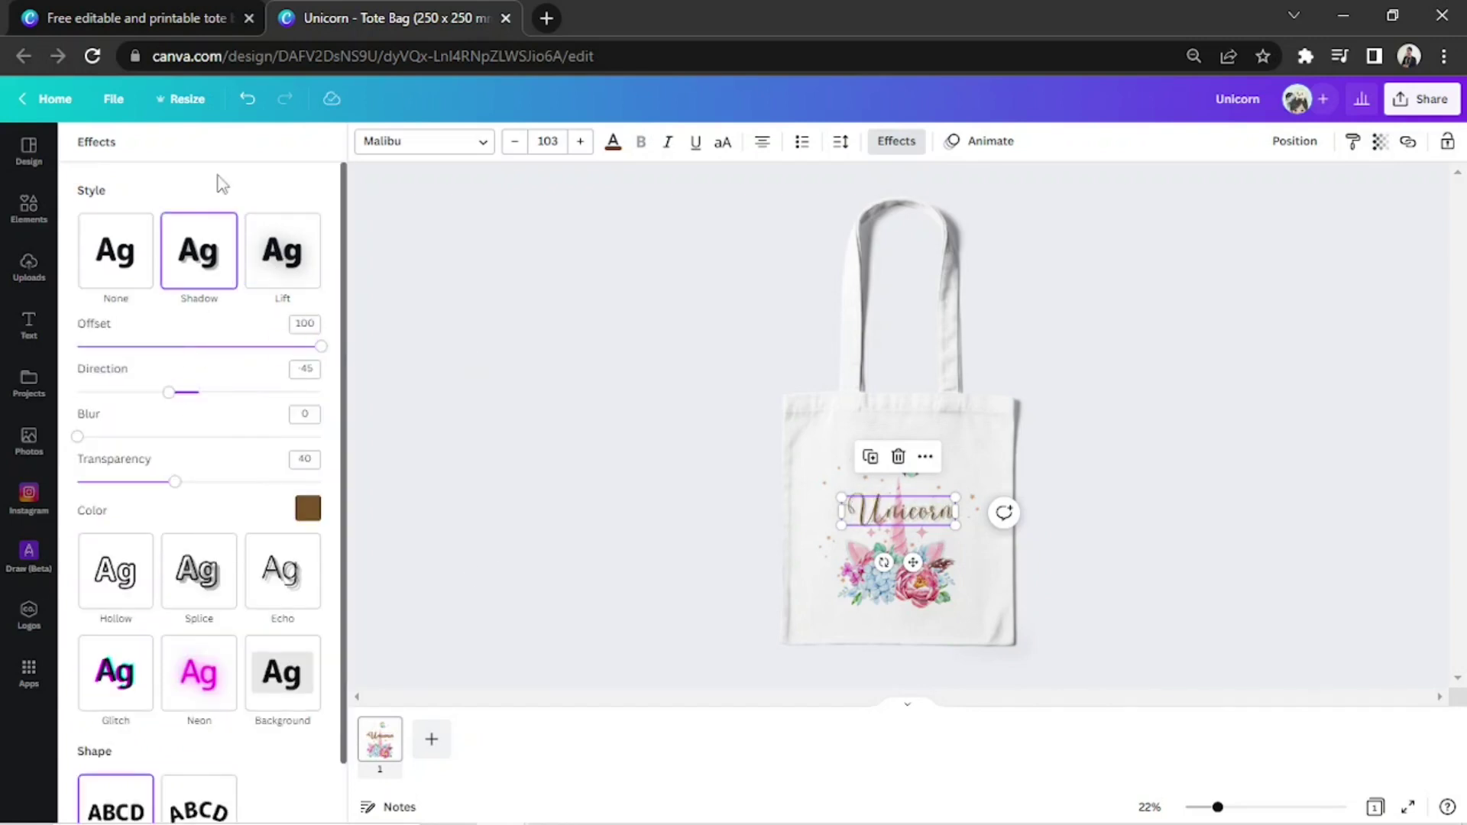
pyautogui.scroll(-1, 344, 386)
pyautogui.scroll(-2, 343, 386)
pyautogui.click(222, 741)
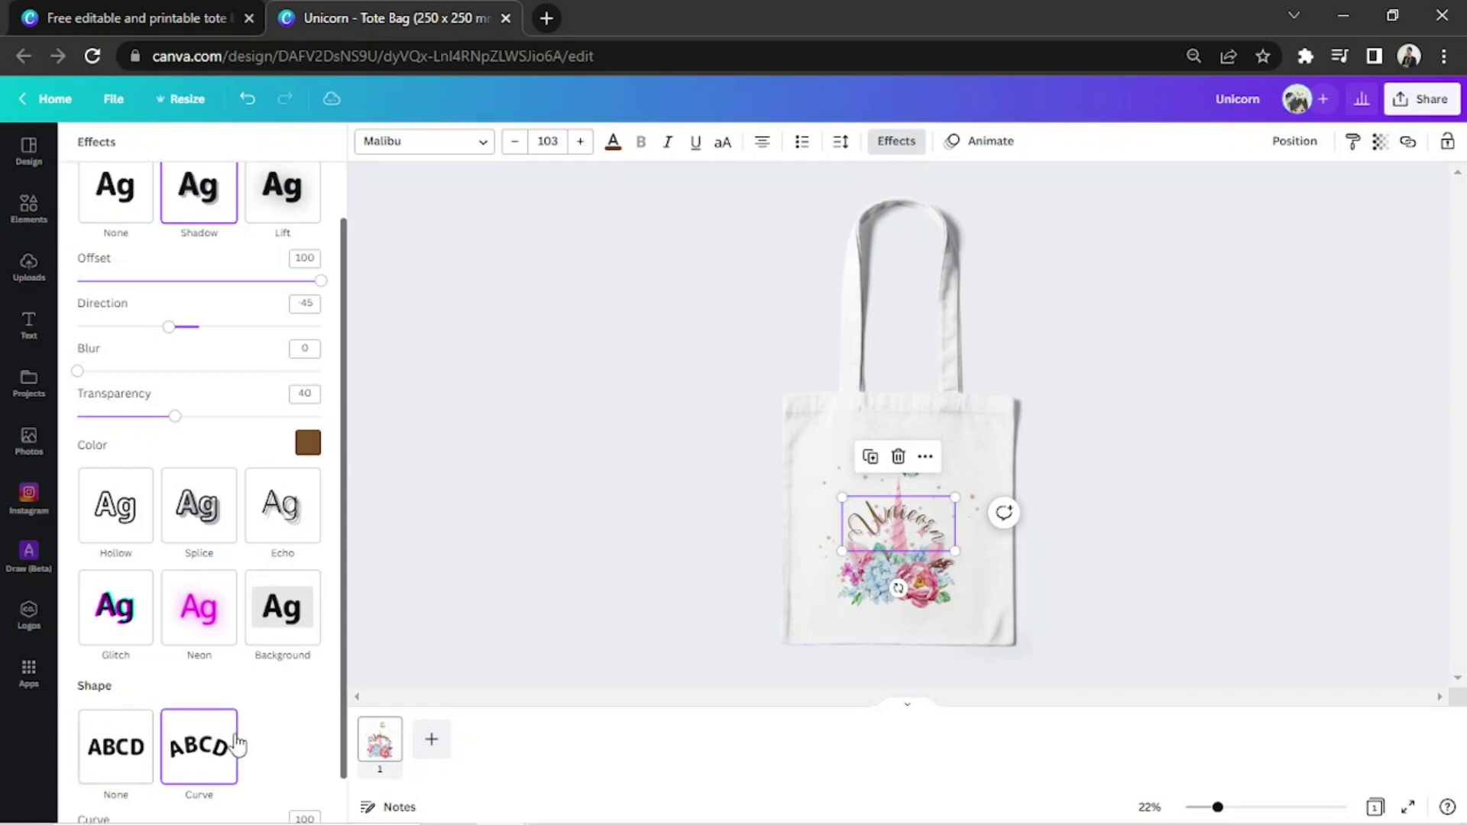
pyautogui.scroll(-2, 352, 419)
pyautogui.moveTo(321, 791); pyautogui.dragTo(243, 791)
# Recolour the curved Unicorn text dark brown.
pyautogui.click(883, 528)
pyautogui.click(886, 526)
pyautogui.click(613, 140)
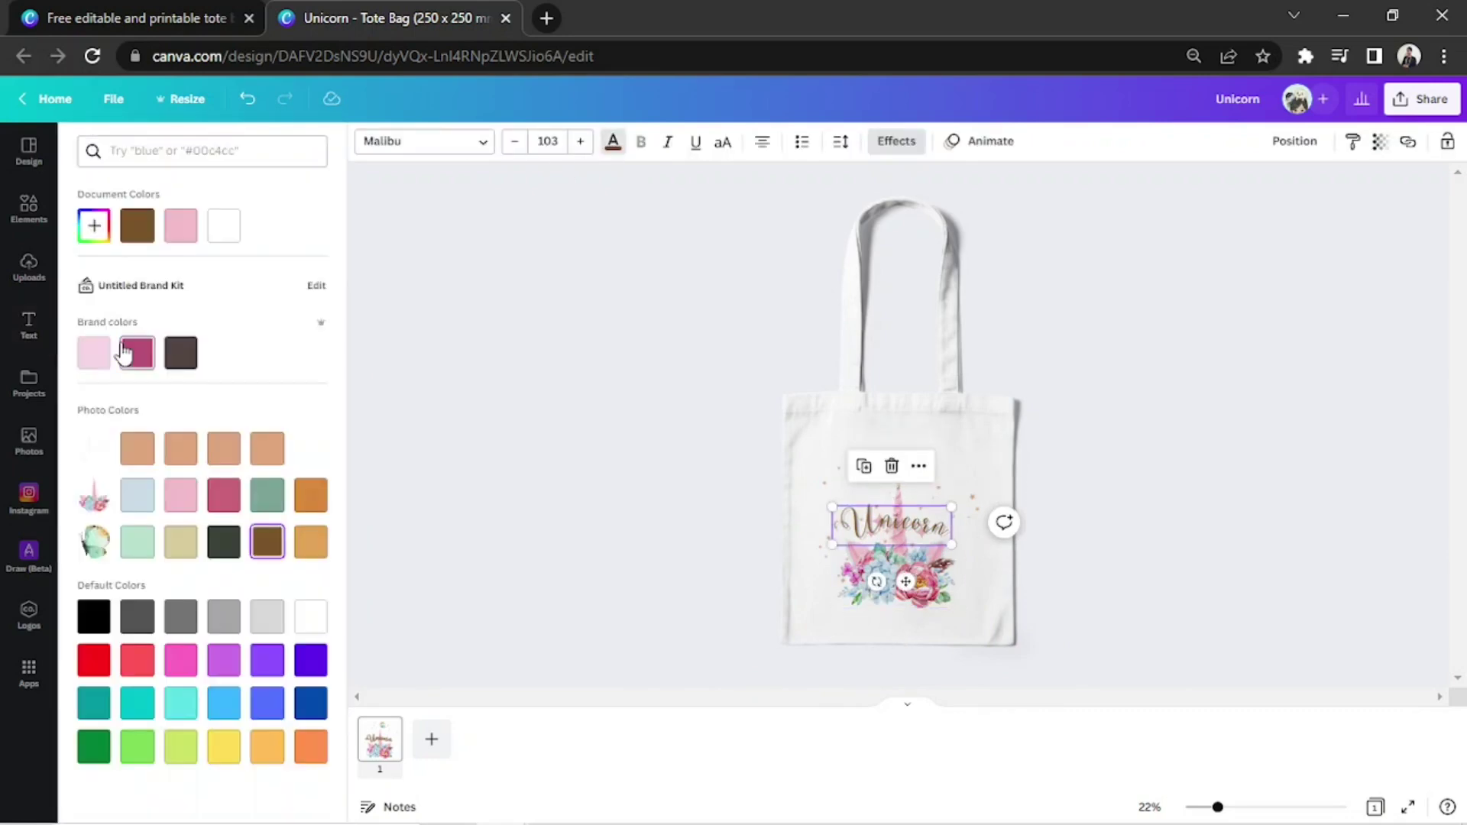
pyautogui.click(181, 352)
# Download the tote bag design as a 2,000 × 2,000 px PNG.
pyautogui.click(1265, 410)
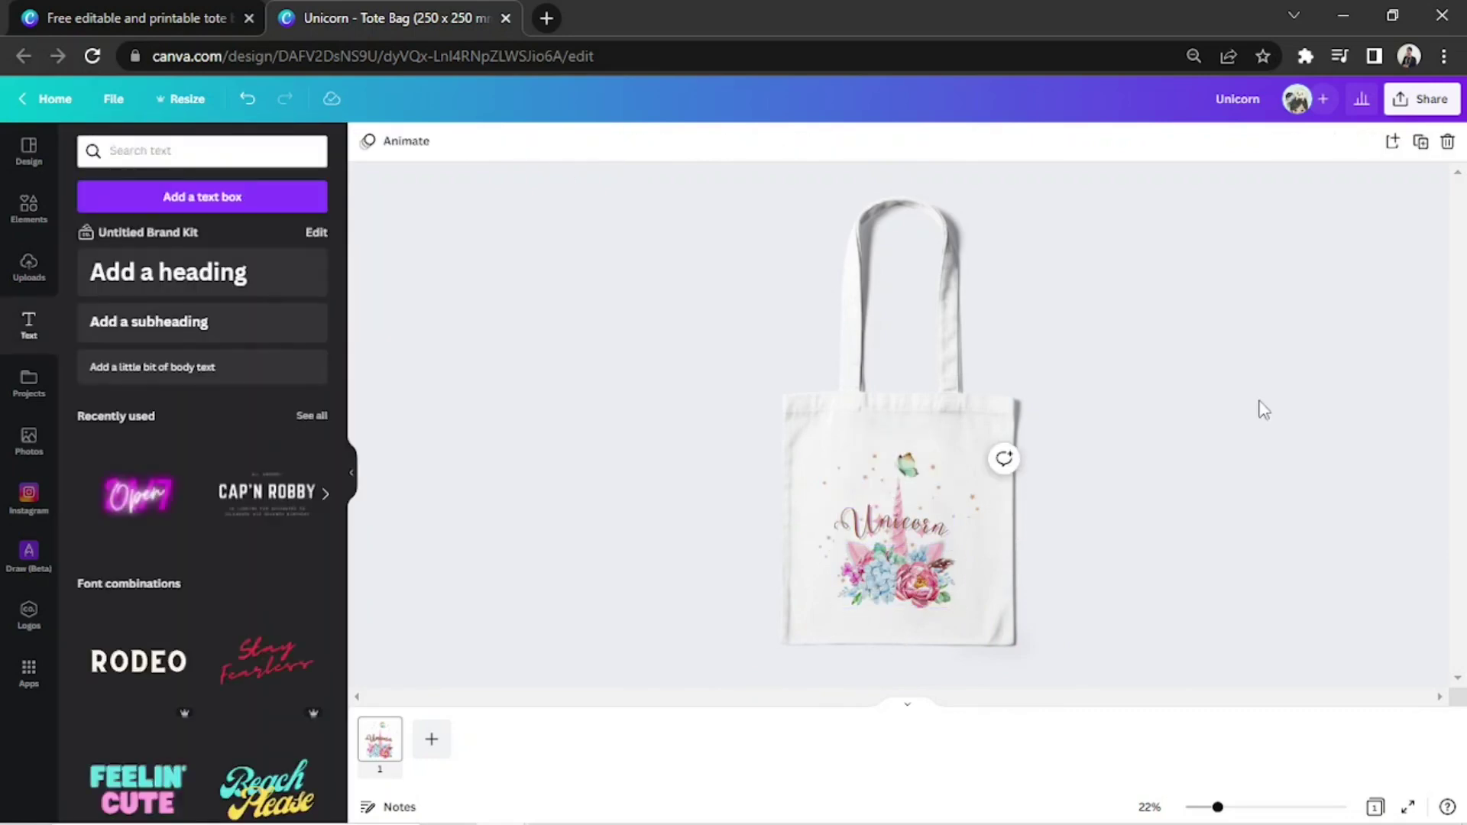
pyautogui.click(1422, 101)
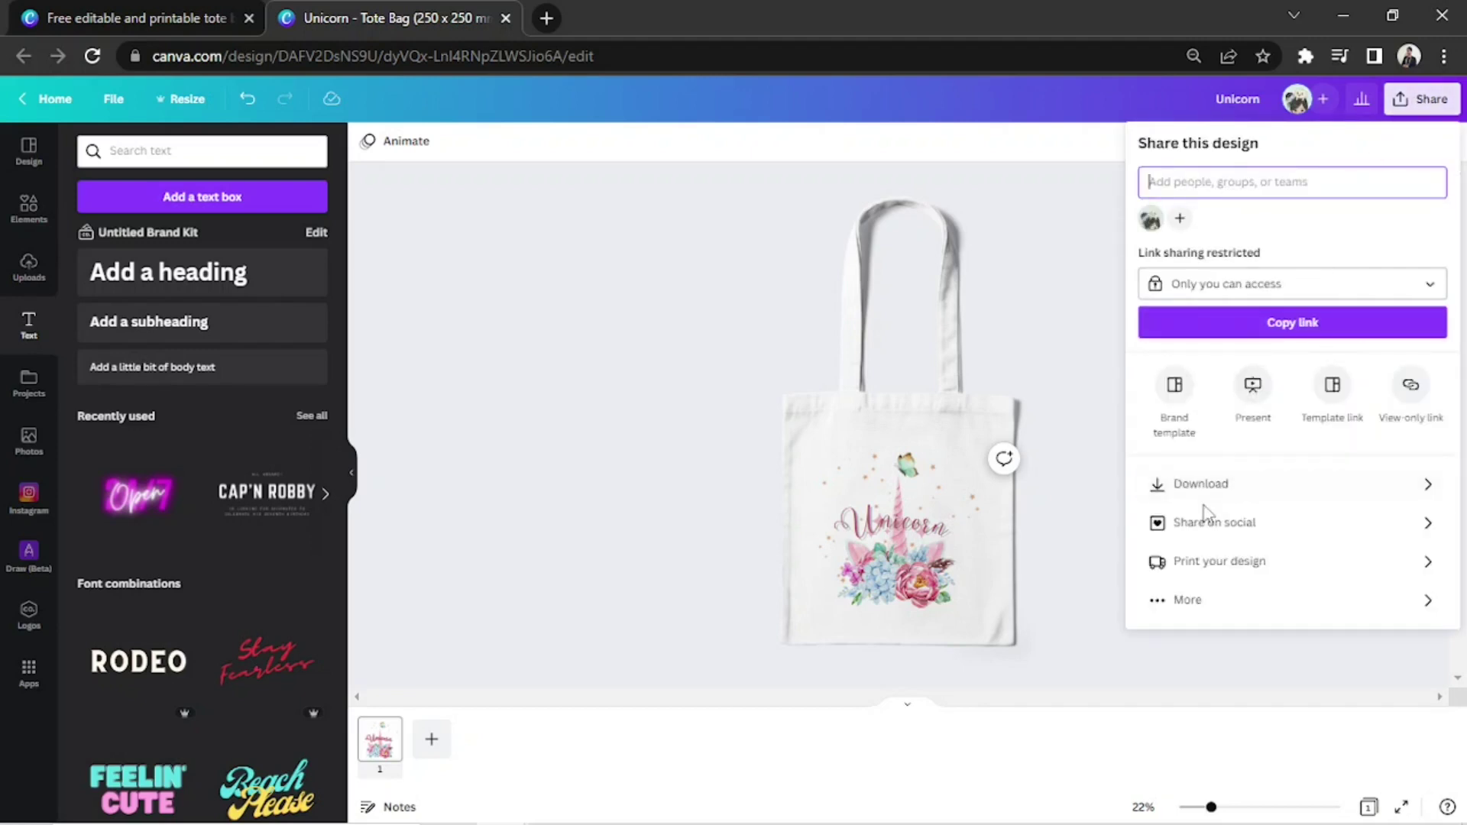
pyautogui.click(1238, 490)
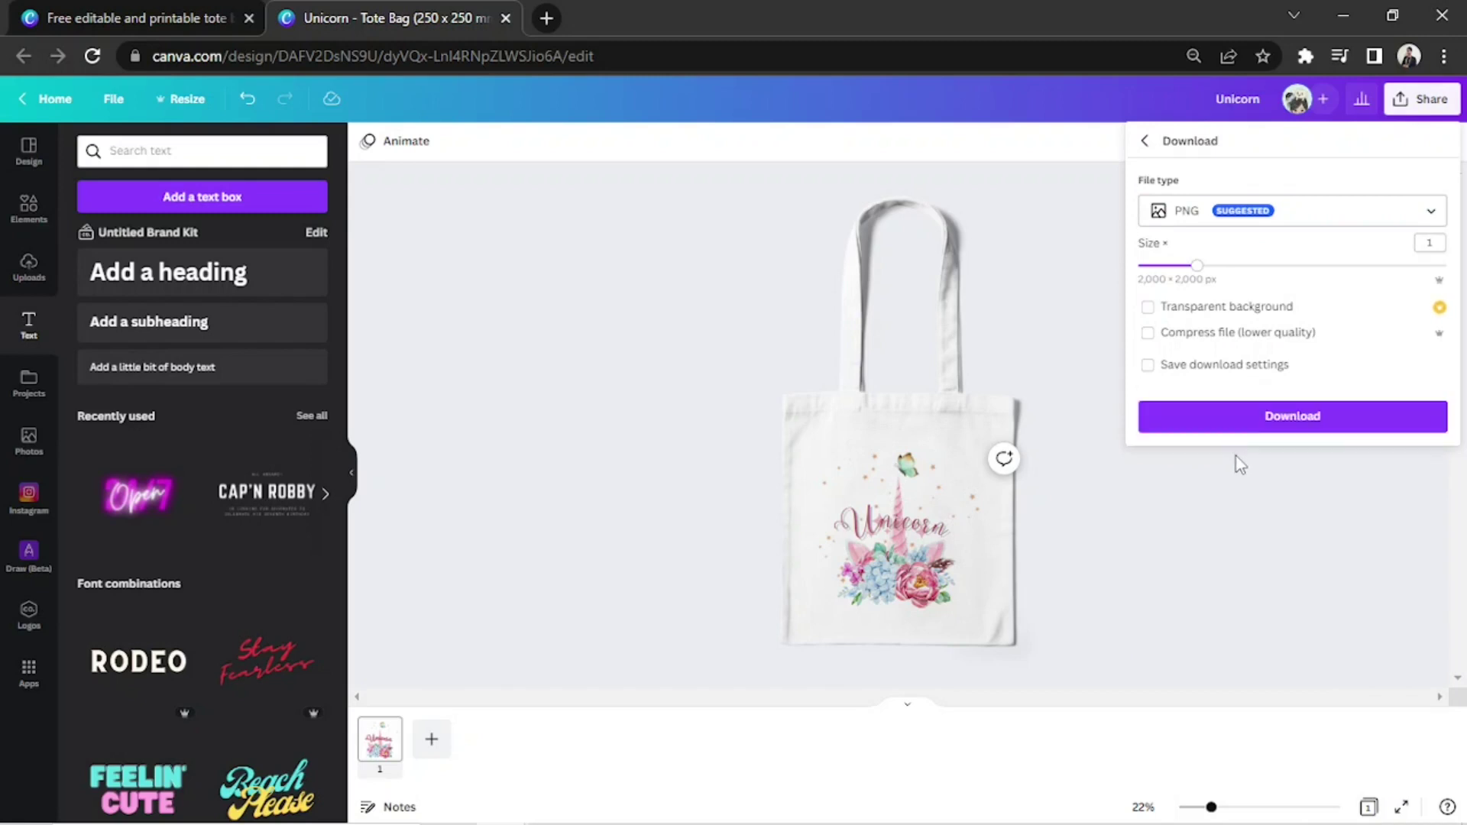
pyautogui.click(1288, 219)
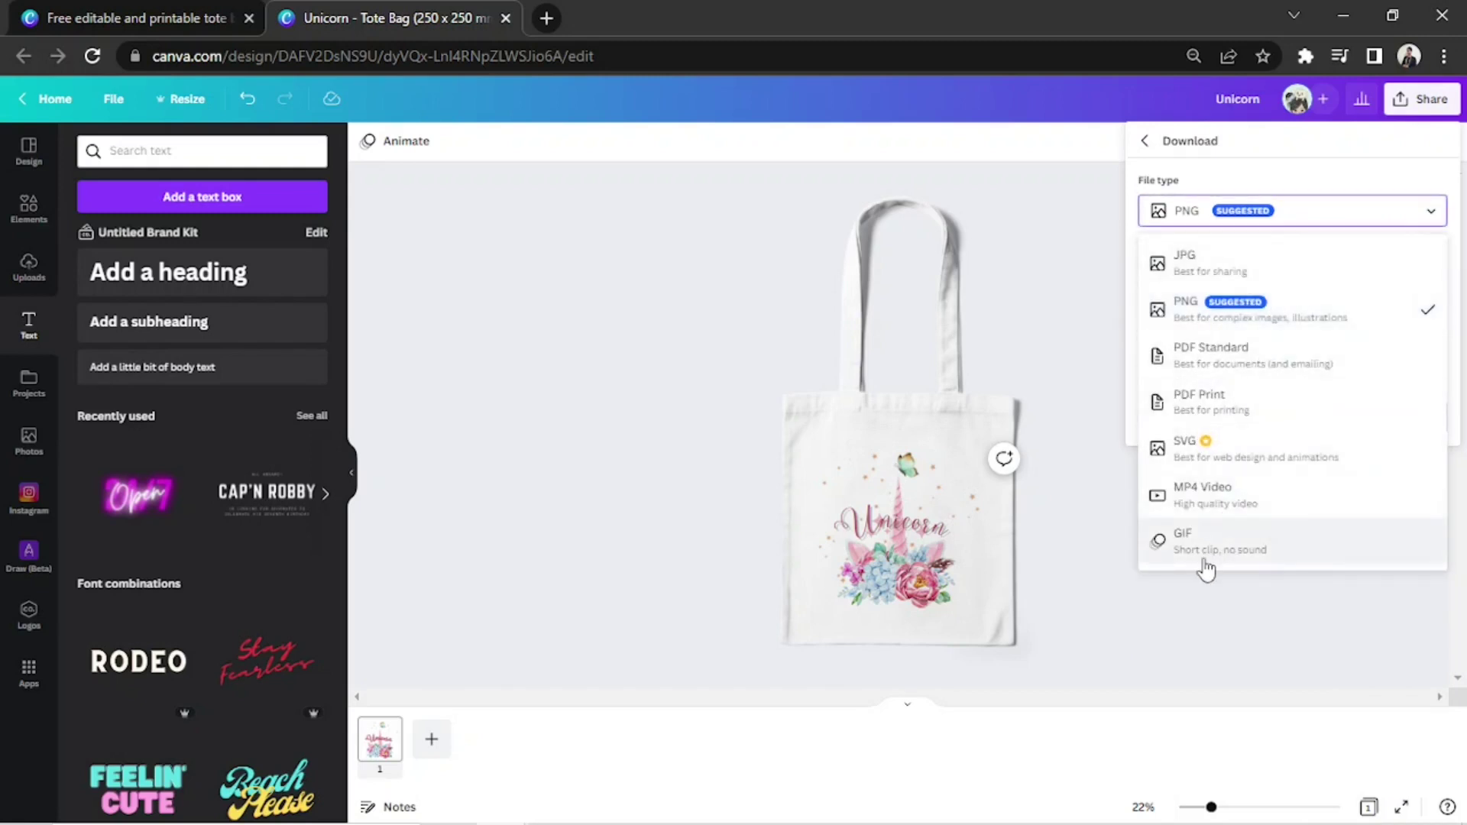
pyautogui.click(1239, 219)
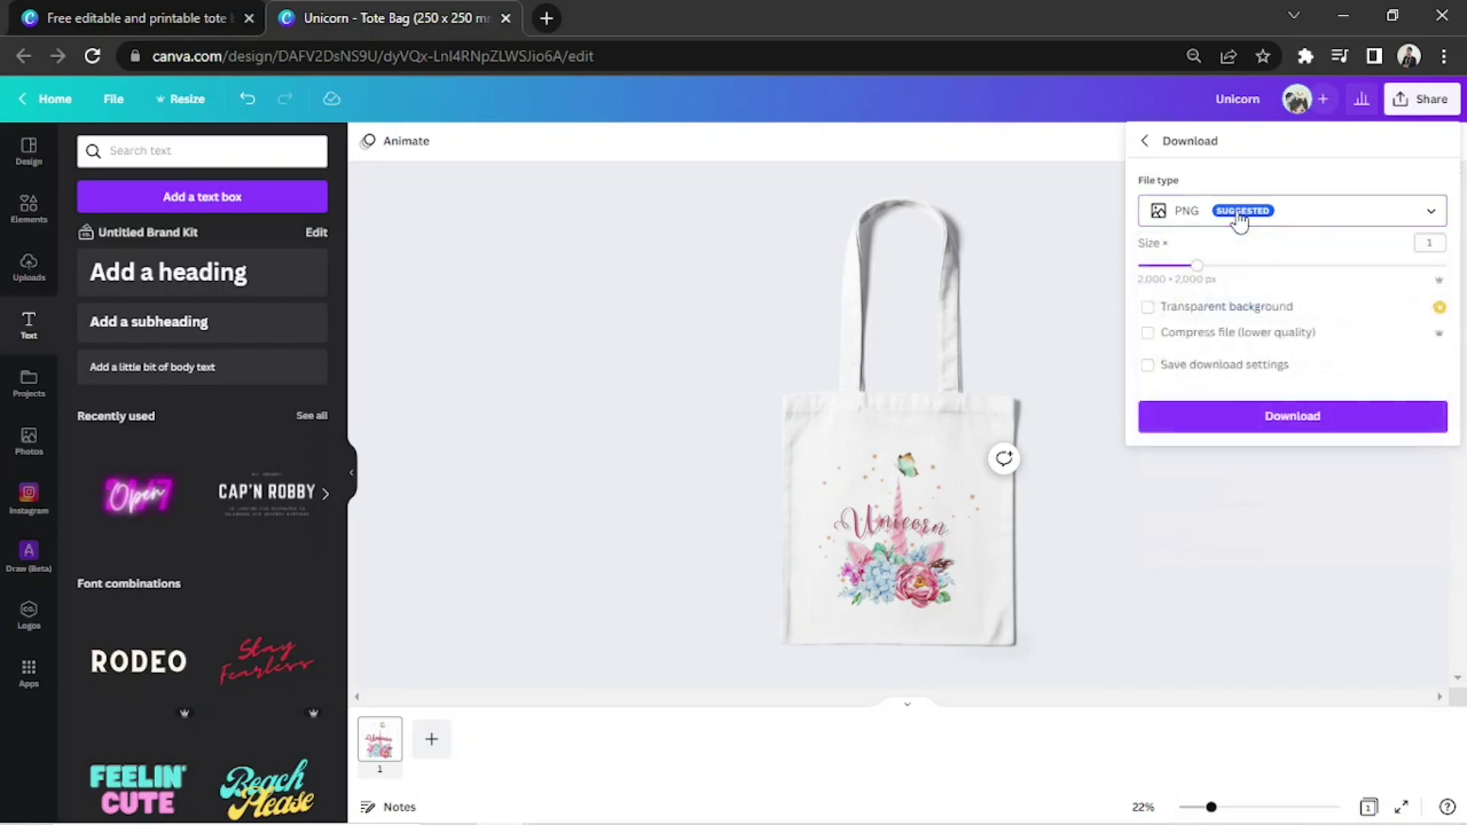
pyautogui.click(1297, 417)
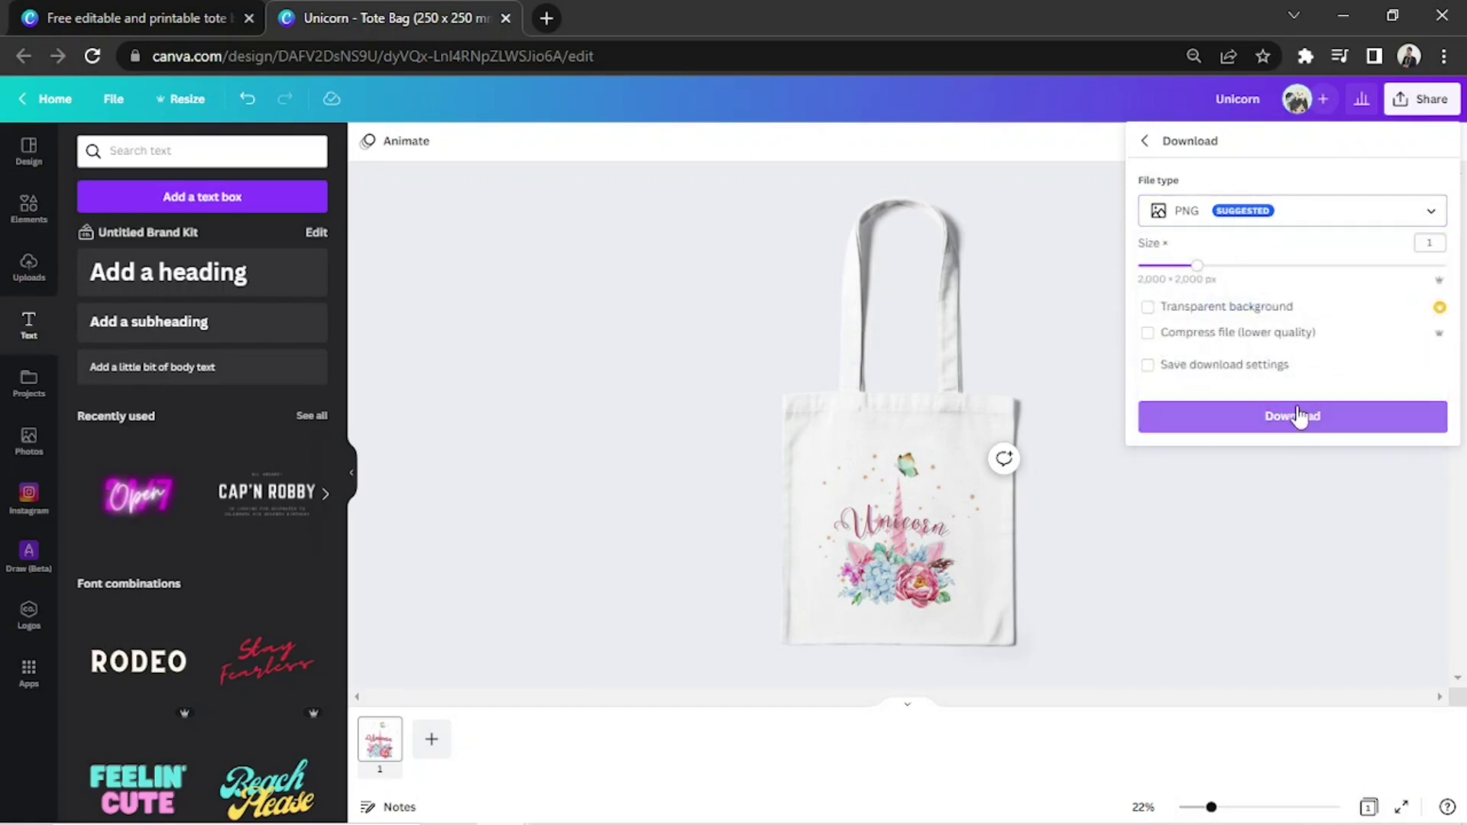